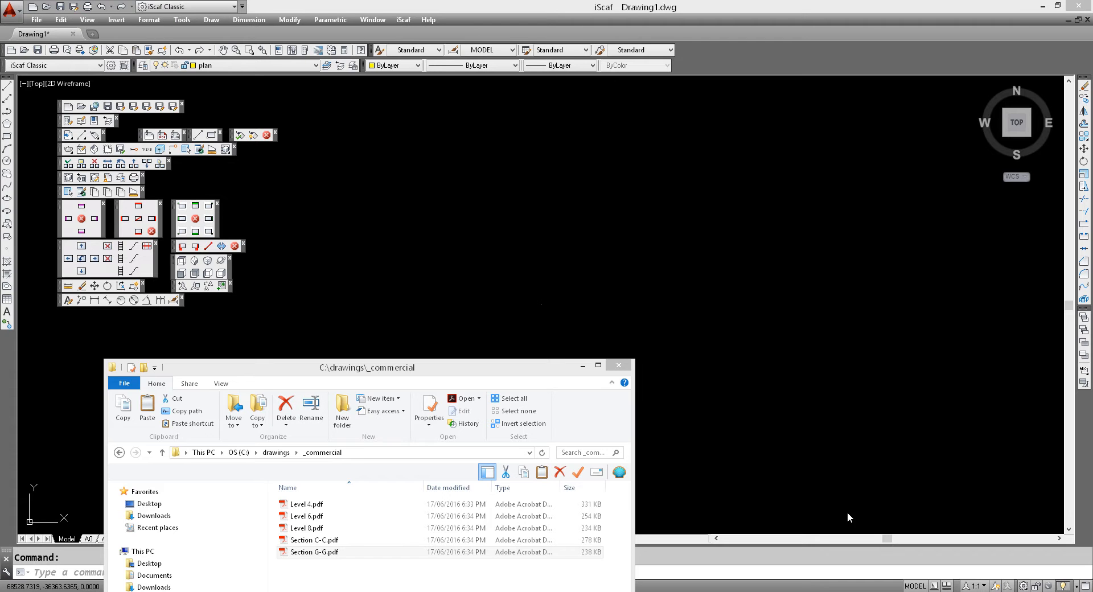
Open Section G-G.pdf from the _commercial folder and rotate its view clockwise.
{"action": "left_click", "coordinate": [317, 553]}
{"action": "double_click", "coordinate": [318, 552]}
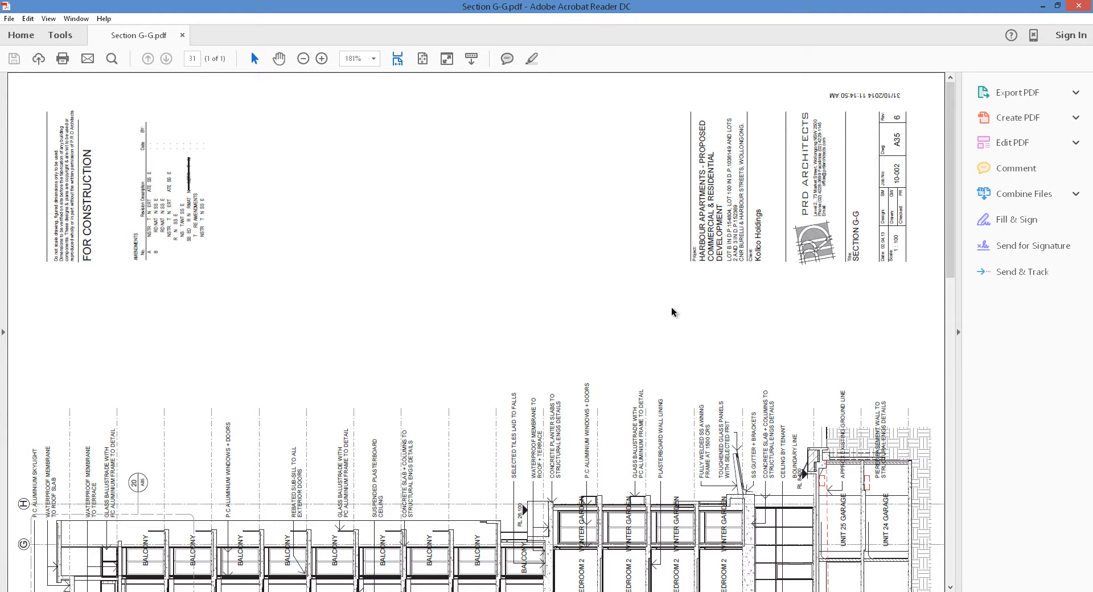
{"action": "scroll", "coordinate": [635, 305], "scroll_direction": "down", "scroll_amount": 1}
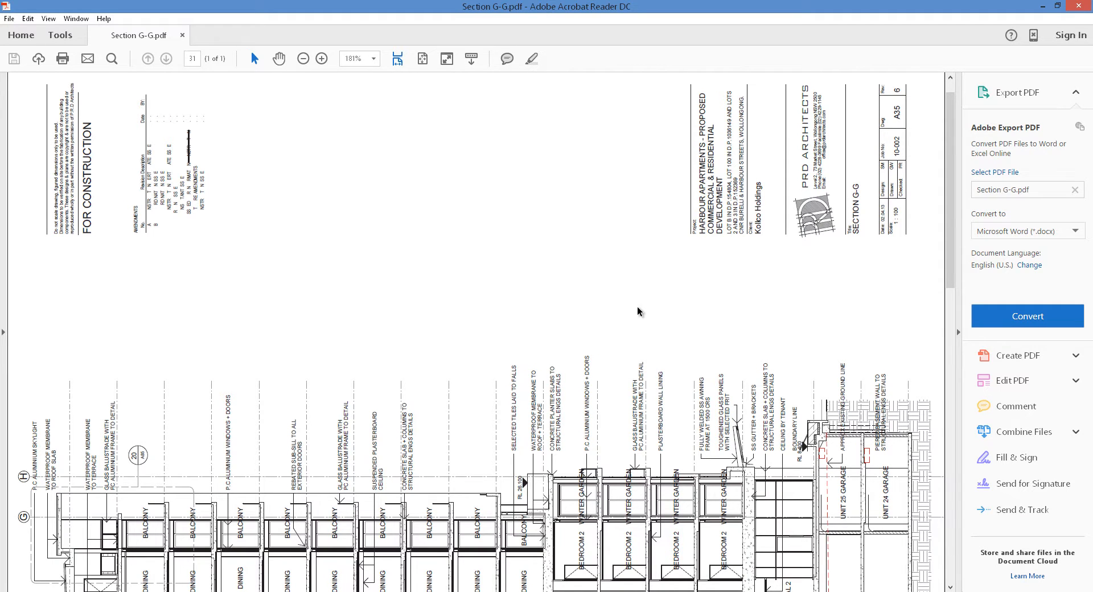
{"action": "scroll", "coordinate": [574, 294], "scroll_direction": "down", "scroll_amount": 9}
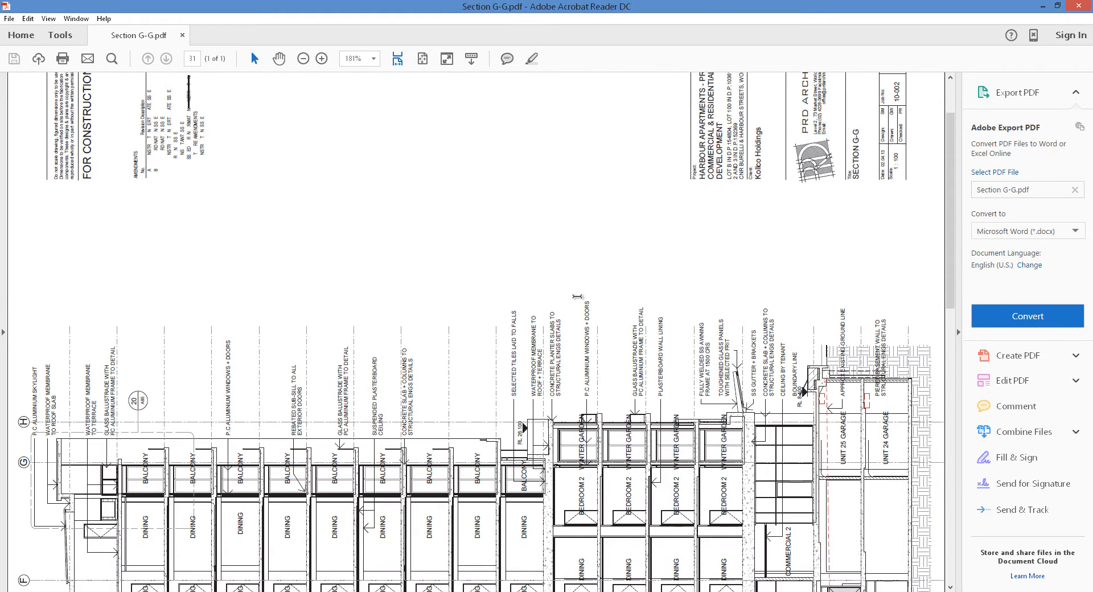
{"action": "scroll", "coordinate": [576, 295], "scroll_direction": "up", "scroll_amount": 3}
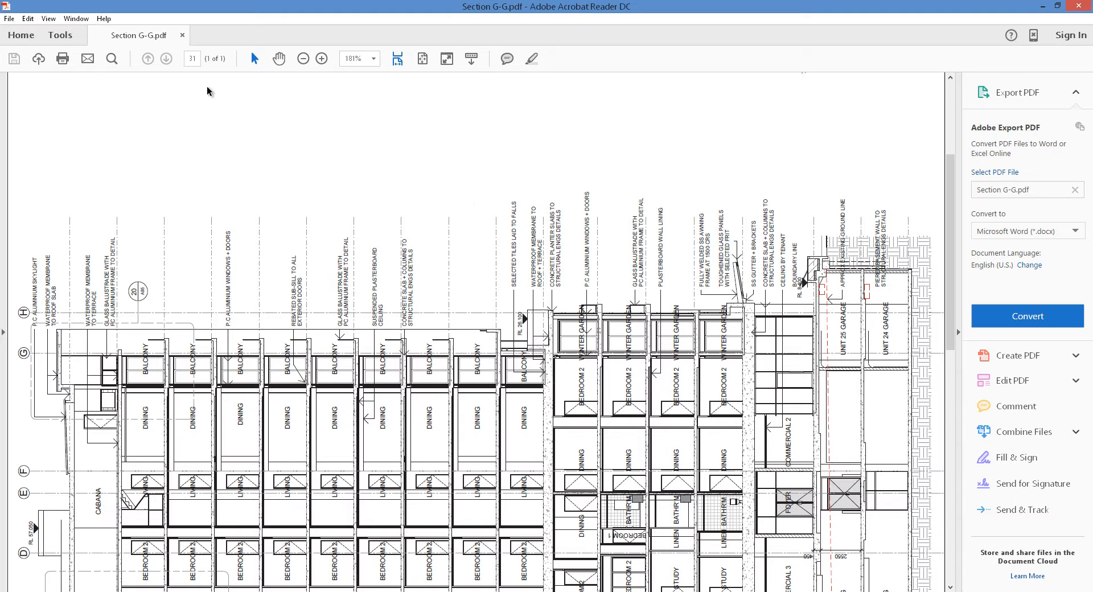
{"action": "left_click", "coordinate": [49, 18]}
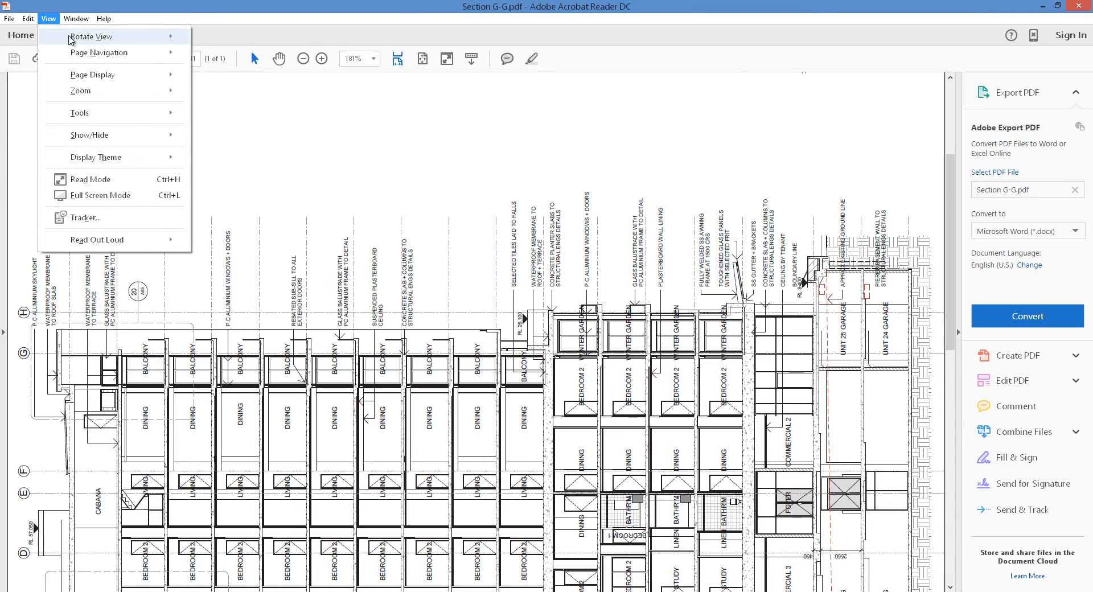
{"action": "mouse_move", "coordinate": [69, 38]}
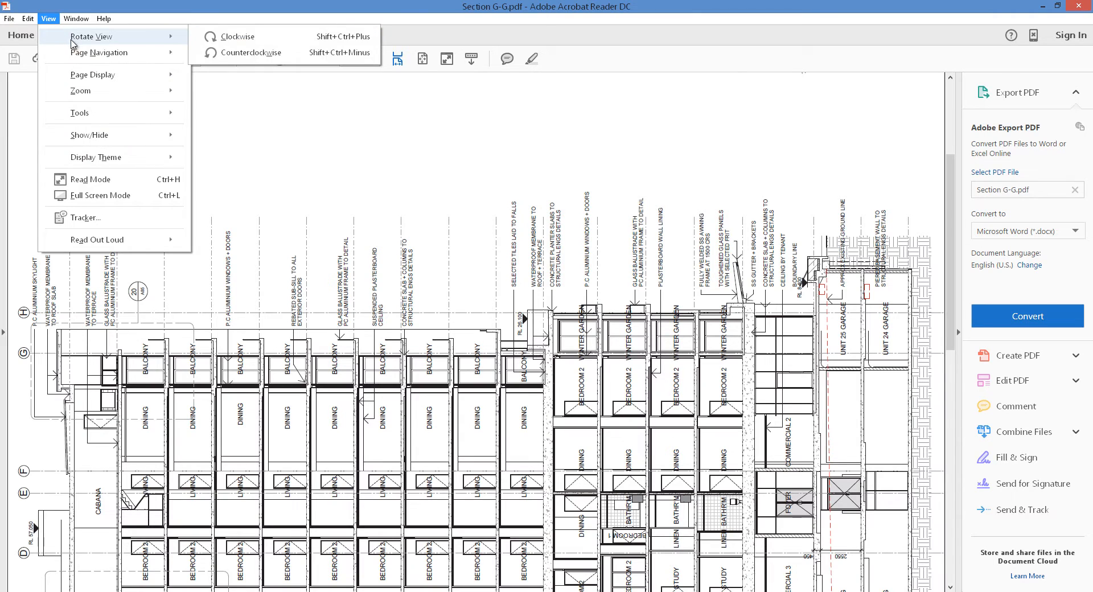
{"action": "left_click", "coordinate": [237, 40]}
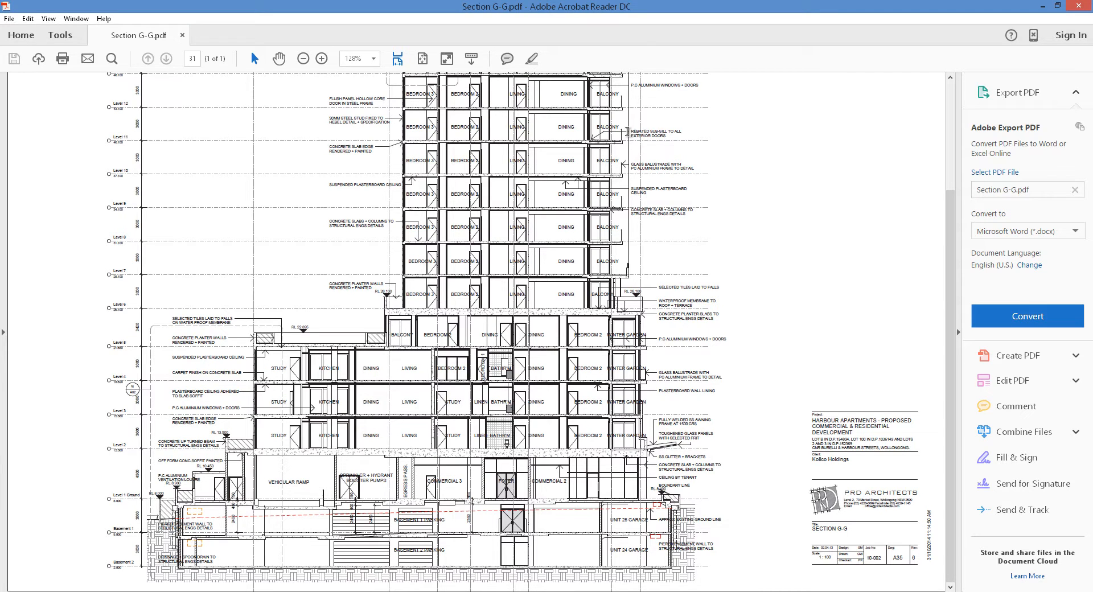
Enlarge the Section G-G drawing to 300% and examine the floor level markers and storey heights of the tower.
{"action": "scroll", "coordinate": [633, 132], "scroll_direction": "up", "scroll_amount": 4}
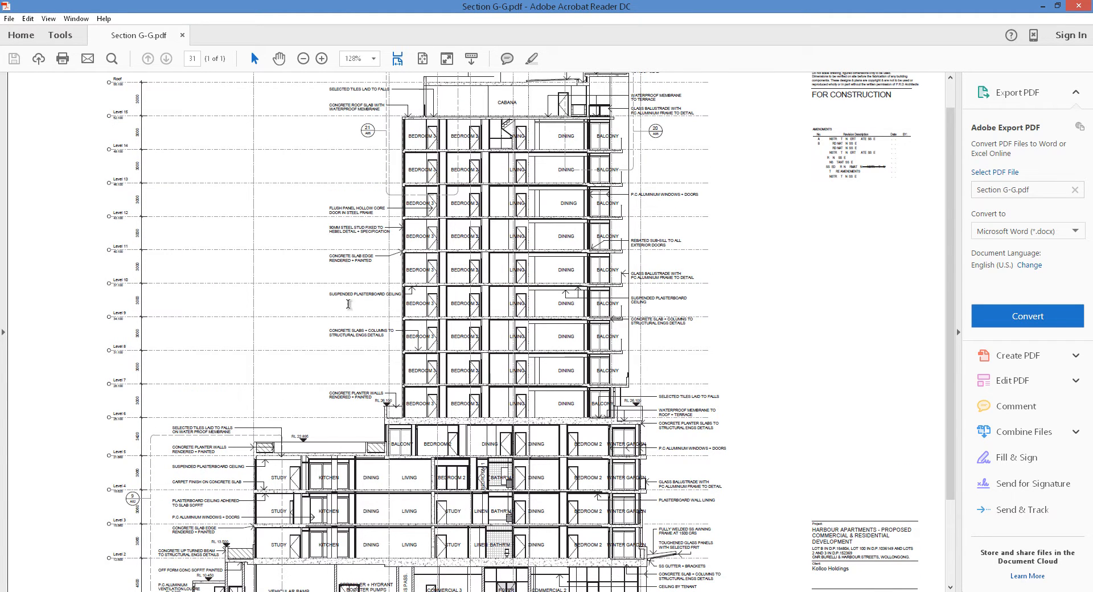
{"action": "scroll", "coordinate": [191, 352], "scroll_direction": "down", "scroll_amount": 1}
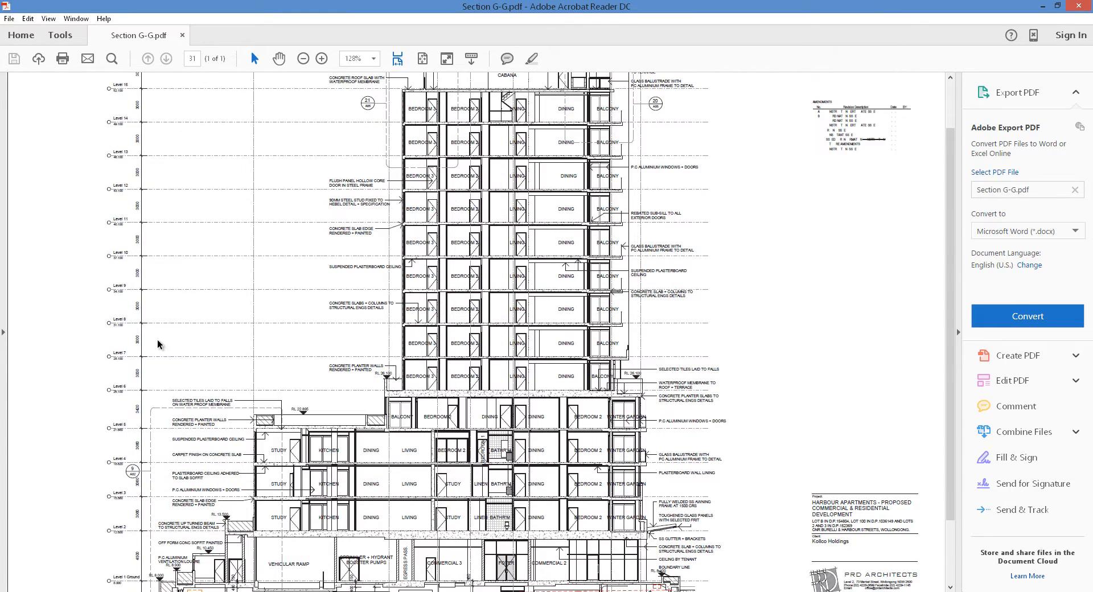
{"action": "left_click", "coordinate": [321, 59]}
{"action": "left_click", "coordinate": [321, 59]}
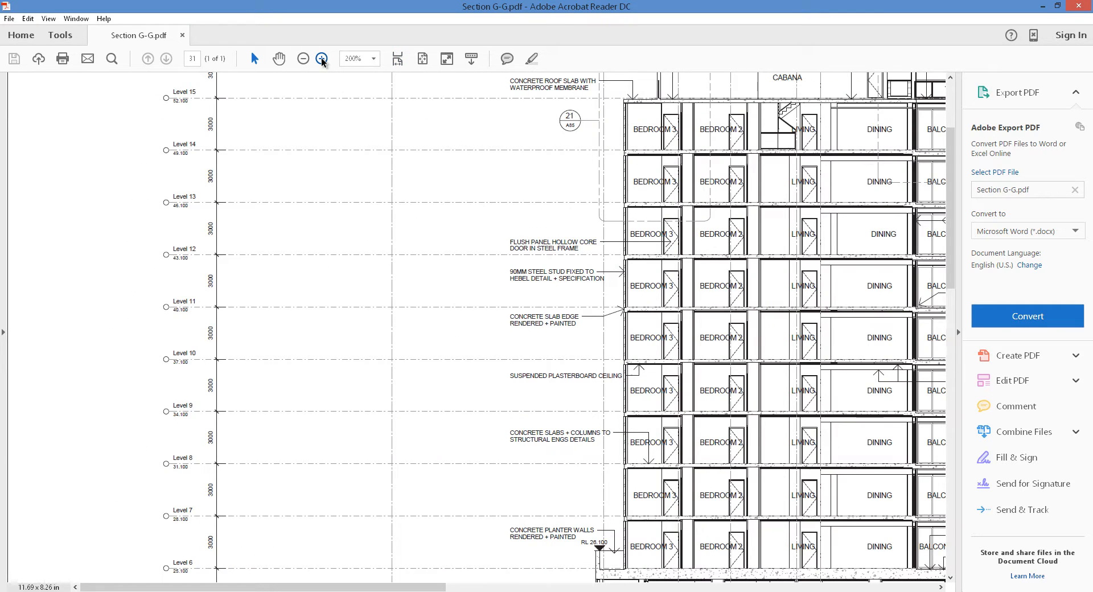
{"action": "left_click", "coordinate": [321, 59]}
{"action": "scroll", "coordinate": [428, 399], "scroll_direction": "down", "scroll_amount": 1}
{"action": "scroll", "coordinate": [428, 445], "scroll_direction": "down", "scroll_amount": 11}
{"action": "scroll", "coordinate": [572, 440], "scroll_direction": "down", "scroll_amount": 2}
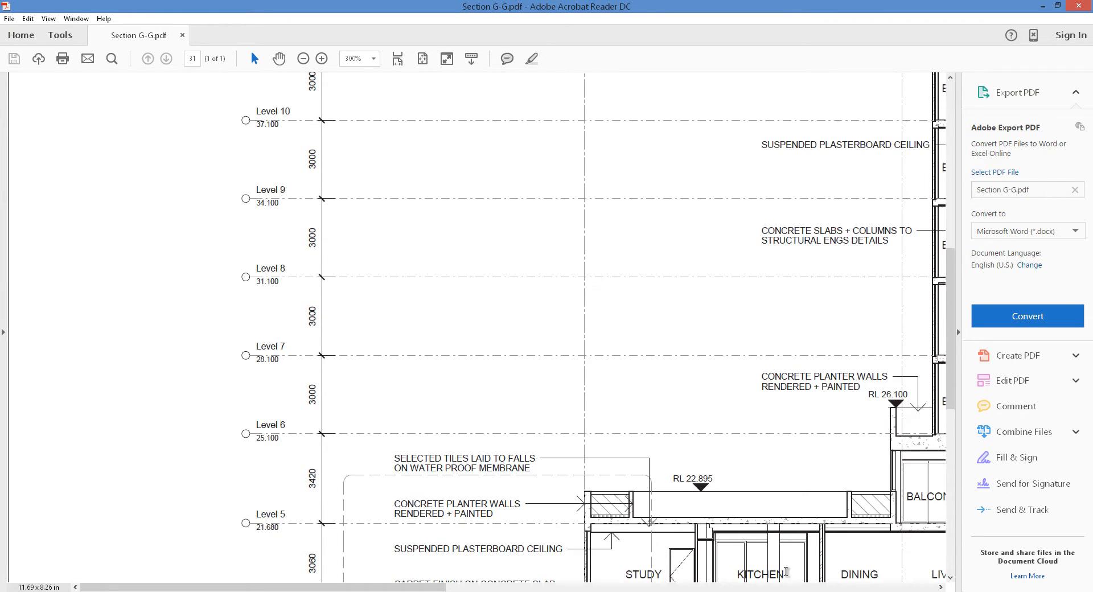
Examine both side faces of the building in Section G-G, comparing balconies, planters and slab edges around Levels 2 to 6.
{"action": "left_click_drag", "start_coordinate": [399, 589], "coordinate": [756, 589]}
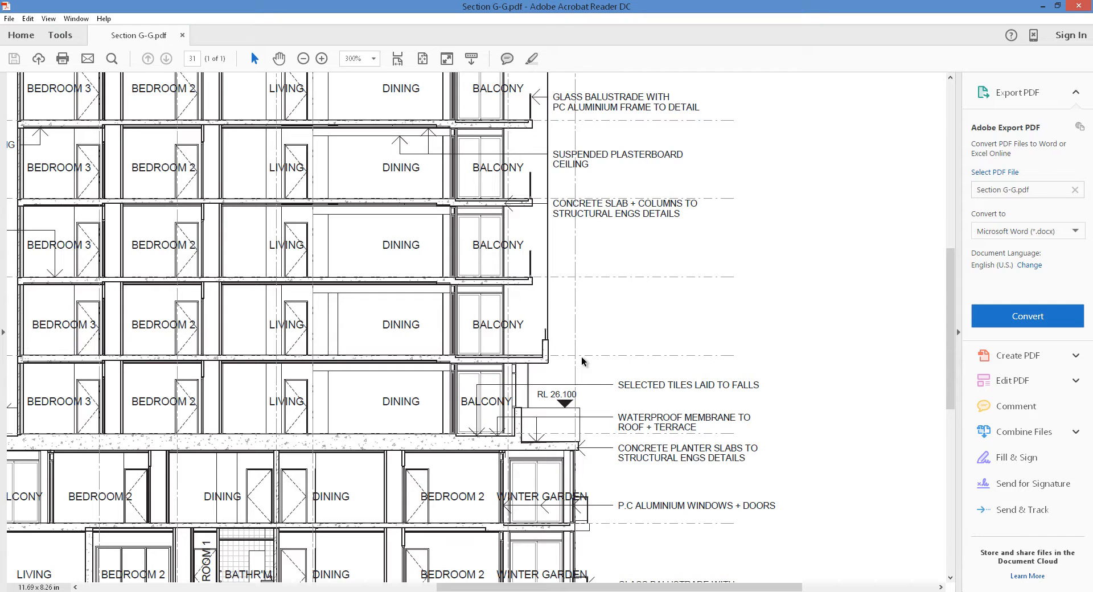
{"action": "scroll", "coordinate": [590, 412], "scroll_direction": "down", "scroll_amount": 2}
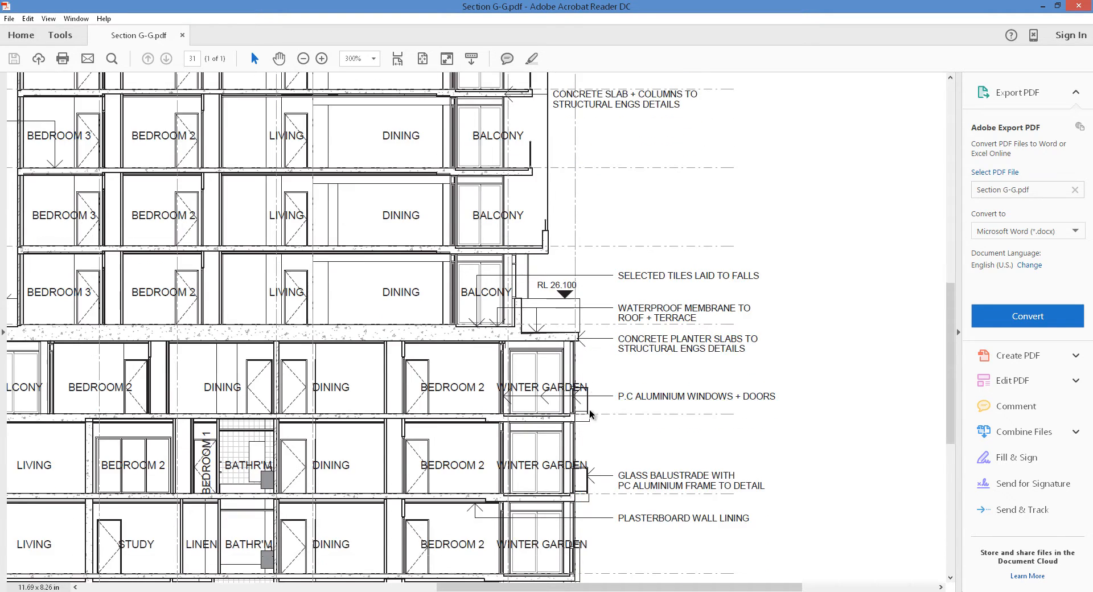
{"action": "scroll", "coordinate": [589, 412], "scroll_direction": "down", "scroll_amount": 1}
{"action": "scroll", "coordinate": [591, 414], "scroll_direction": "down", "scroll_amount": 1}
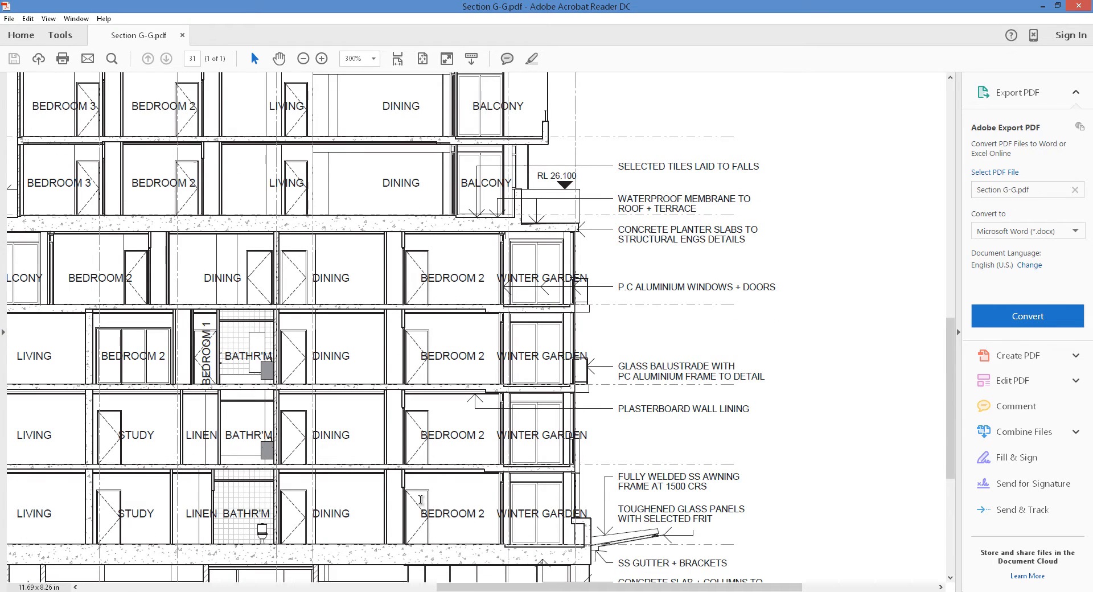
{"action": "scroll", "coordinate": [419, 501], "scroll_direction": "down", "scroll_amount": 3}
{"action": "left_click_drag", "start_coordinate": [464, 590], "coordinate": [155, 589]}
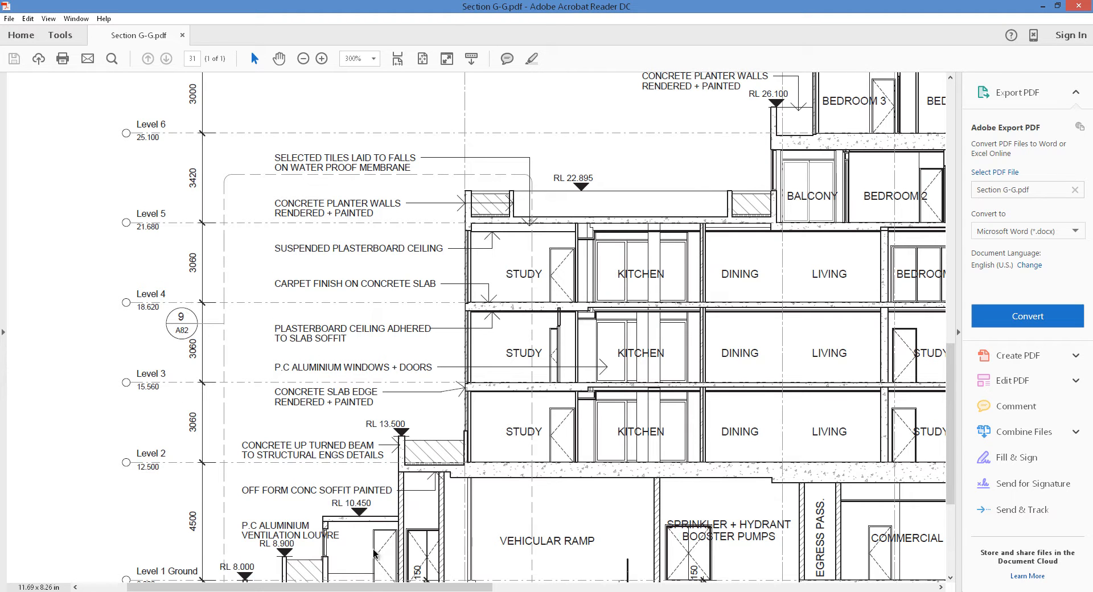
{"action": "left_click_drag", "start_coordinate": [370, 589], "coordinate": [664, 589]}
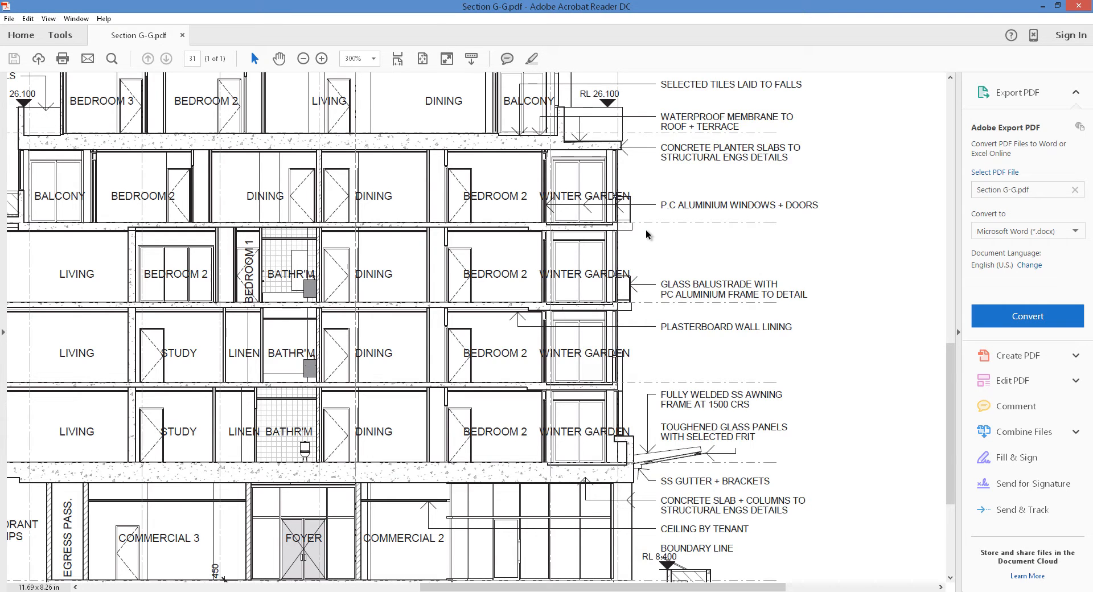
Examine the winter garden and balcony side of Section G-G from the basements to the tower levels, and close the PDF.
{"action": "scroll", "coordinate": [646, 230], "scroll_direction": "up", "scroll_amount": 6}
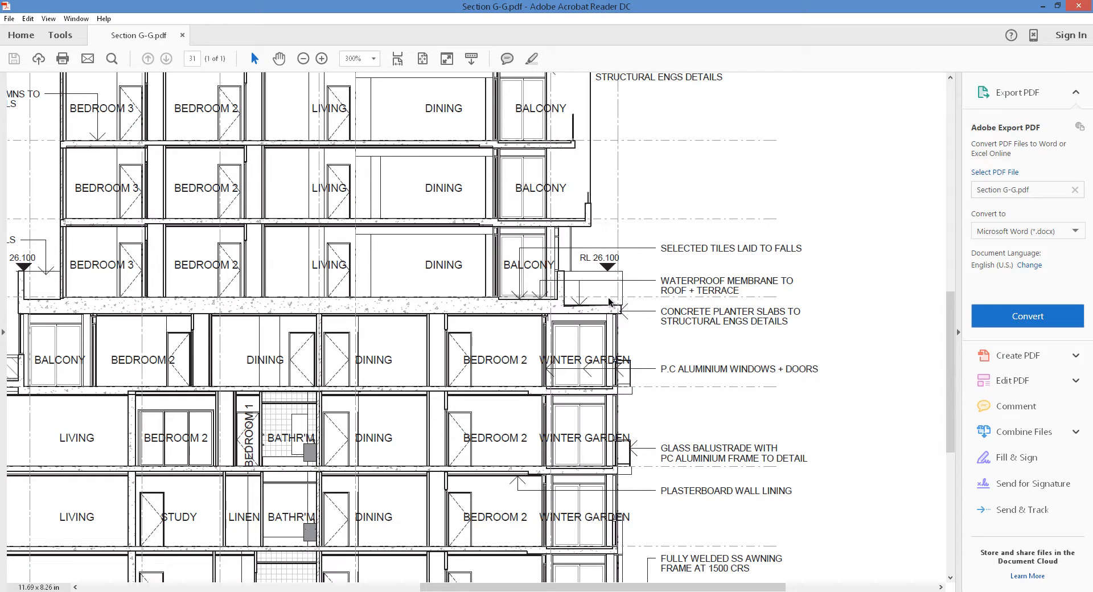
{"action": "scroll", "coordinate": [607, 301], "scroll_direction": "down", "scroll_amount": 1}
{"action": "scroll", "coordinate": [606, 298], "scroll_direction": "down", "scroll_amount": 8}
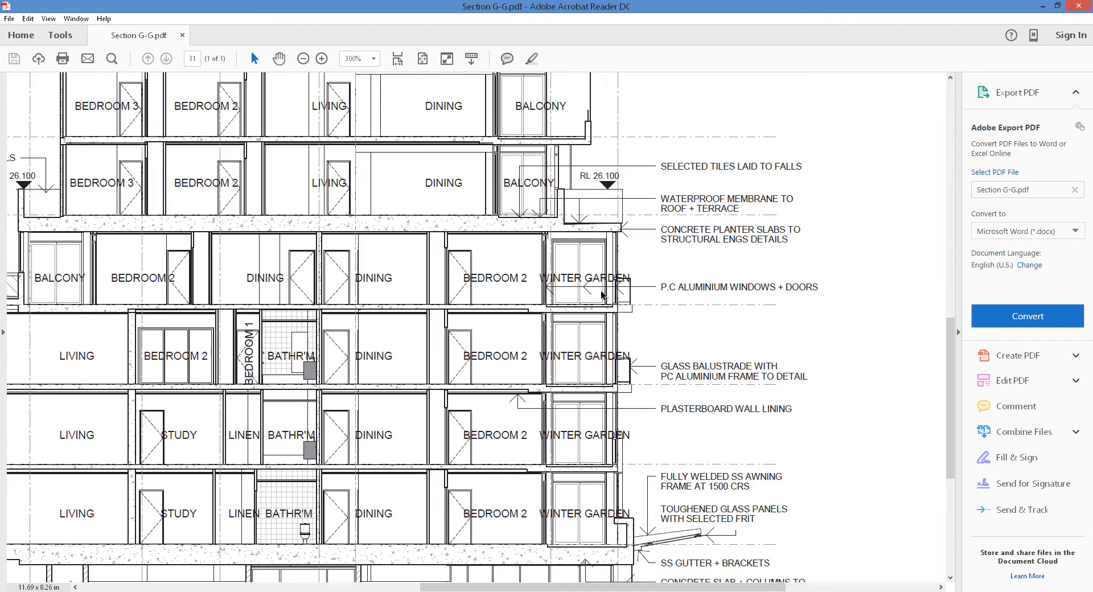
{"action": "scroll", "coordinate": [603, 294], "scroll_direction": "down", "scroll_amount": 3}
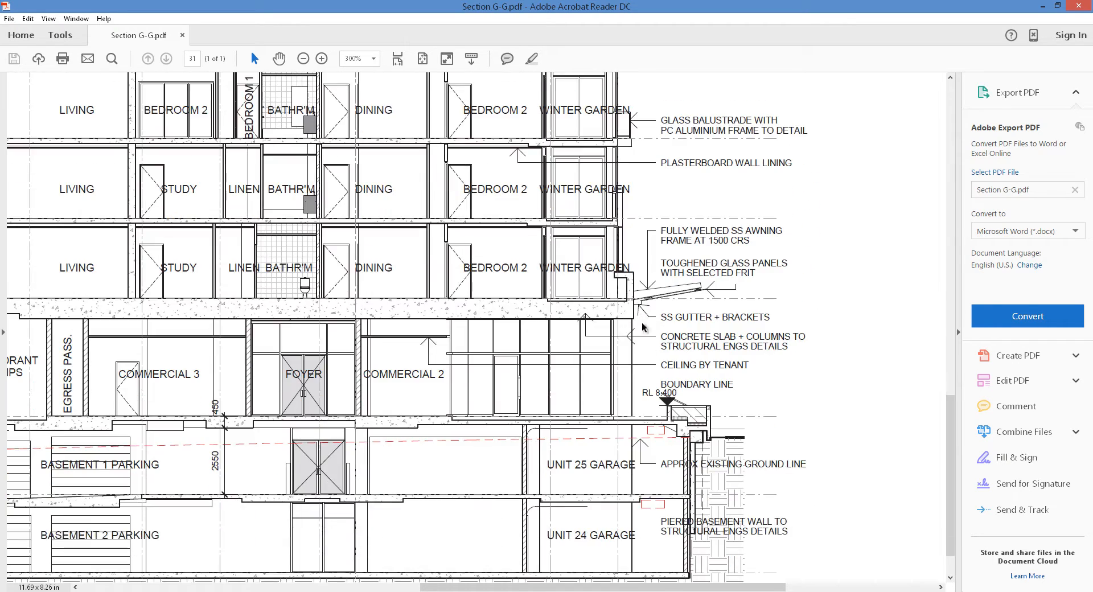
{"action": "scroll", "coordinate": [672, 420], "scroll_direction": "down", "scroll_amount": 1}
{"action": "scroll", "coordinate": [672, 419], "scroll_direction": "down", "scroll_amount": 1}
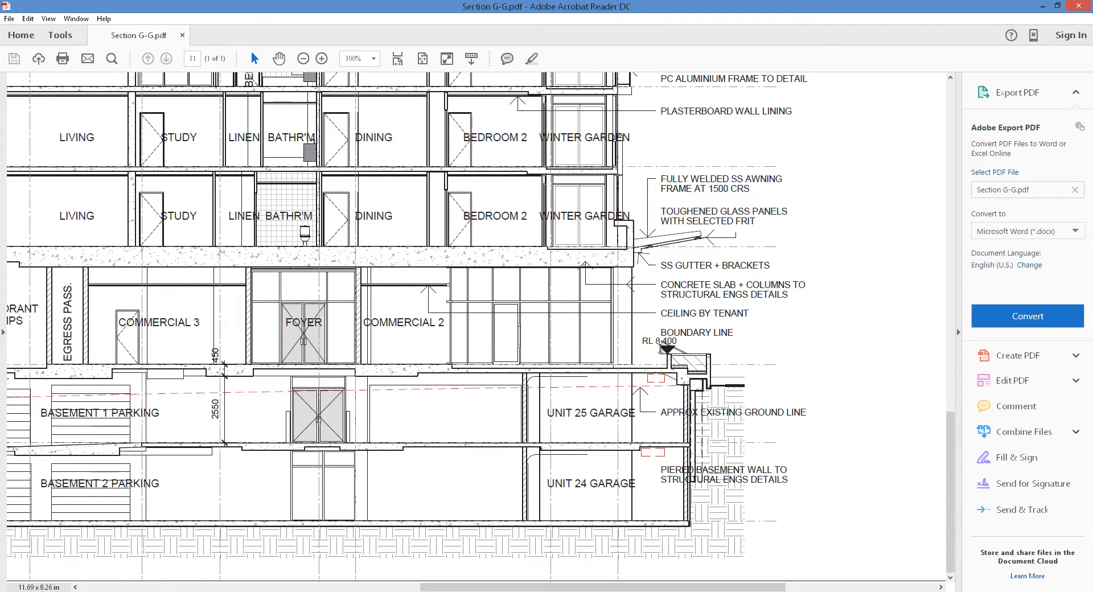
{"action": "scroll", "coordinate": [664, 345], "scroll_direction": "up", "scroll_amount": 10}
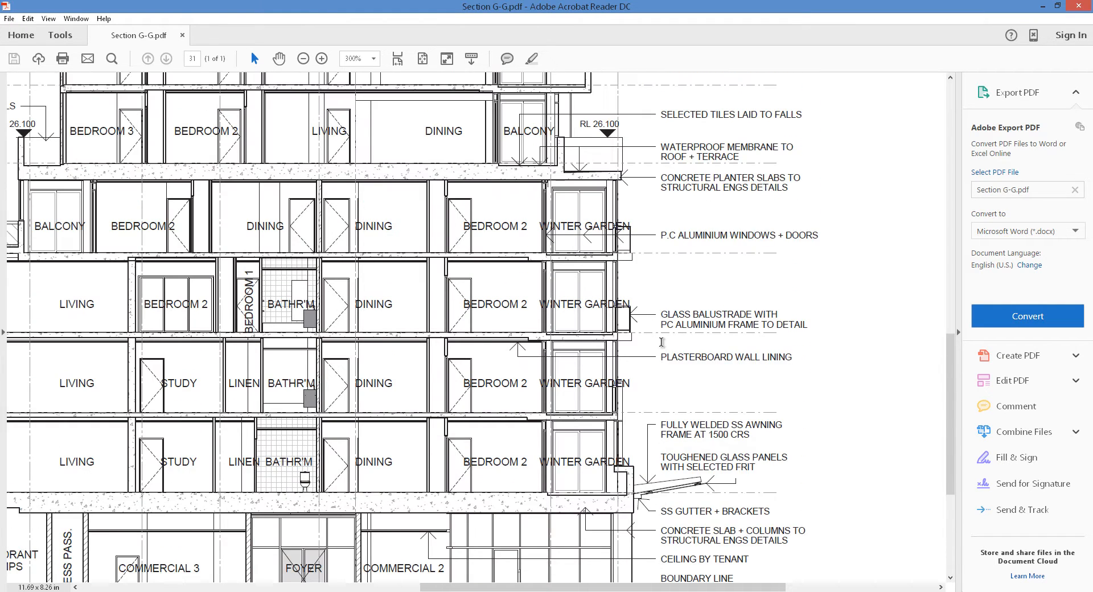
{"action": "scroll", "coordinate": [663, 344], "scroll_direction": "up", "scroll_amount": 3}
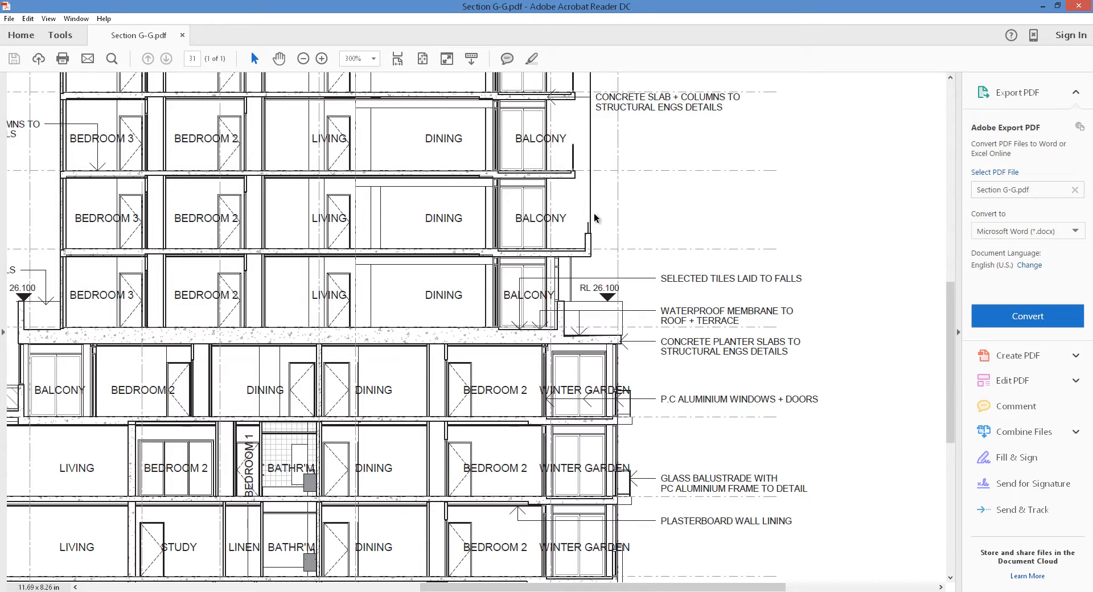
{"action": "scroll", "coordinate": [654, 205], "scroll_direction": "down", "scroll_amount": 2}
{"action": "scroll", "coordinate": [677, 196], "scroll_direction": "up", "scroll_amount": 2}
{"action": "left_click", "coordinate": [1078, 6]}
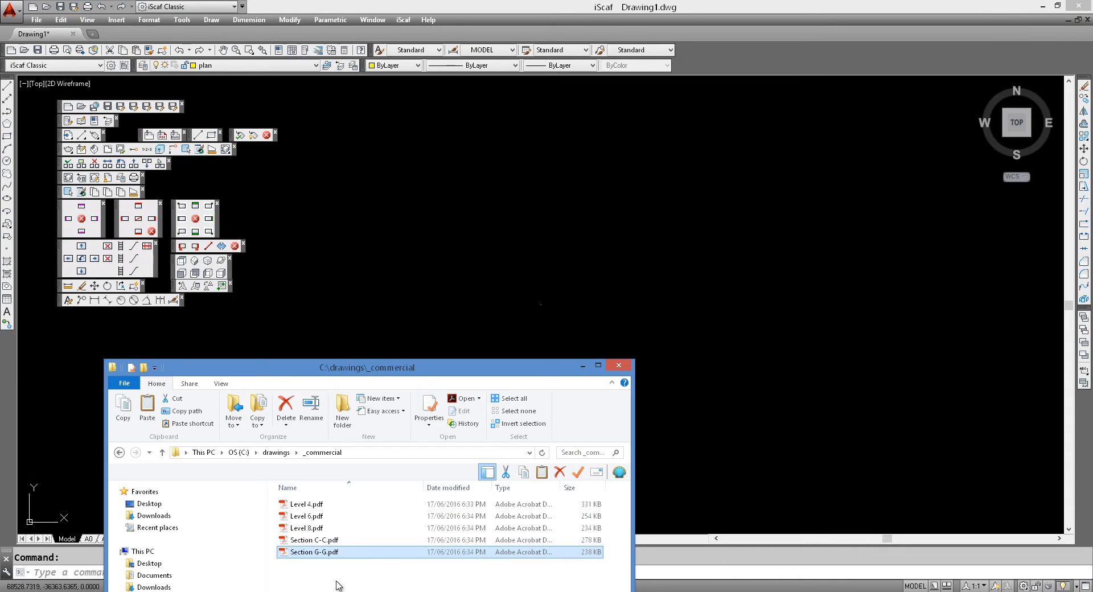
Open Level 4.pdf from the _commercial folder, examine the floor plan's outline, and close the PDF.
{"action": "left_click", "coordinate": [323, 540], "text": "shift"}
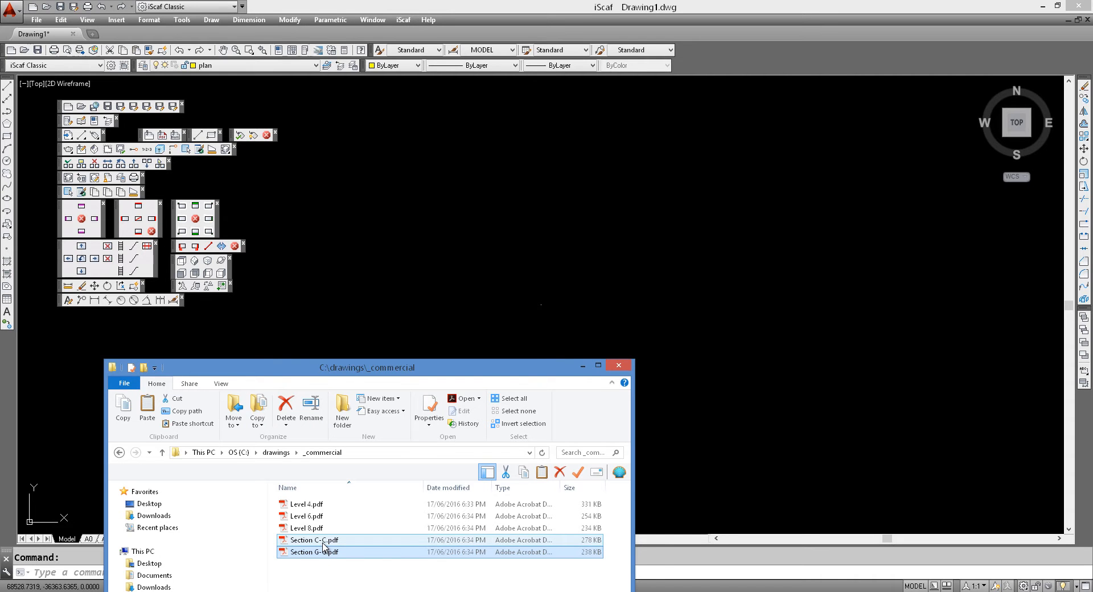
{"action": "left_click", "coordinate": [323, 541], "text": "ctrl"}
{"action": "left_click", "coordinate": [322, 507], "text": "ctrl"}
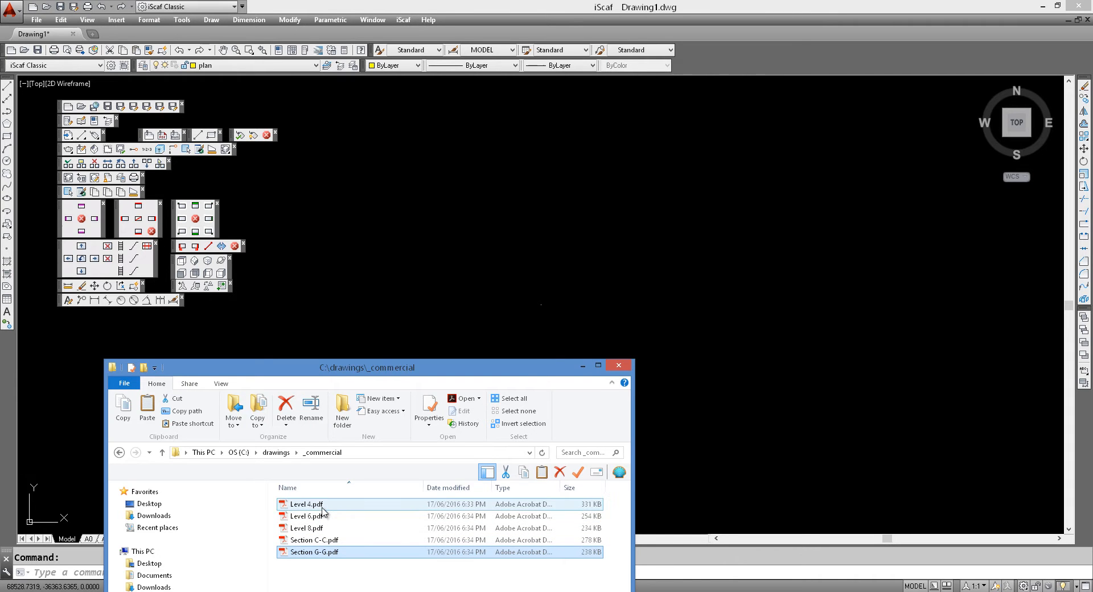
{"action": "left_click", "coordinate": [322, 507]}
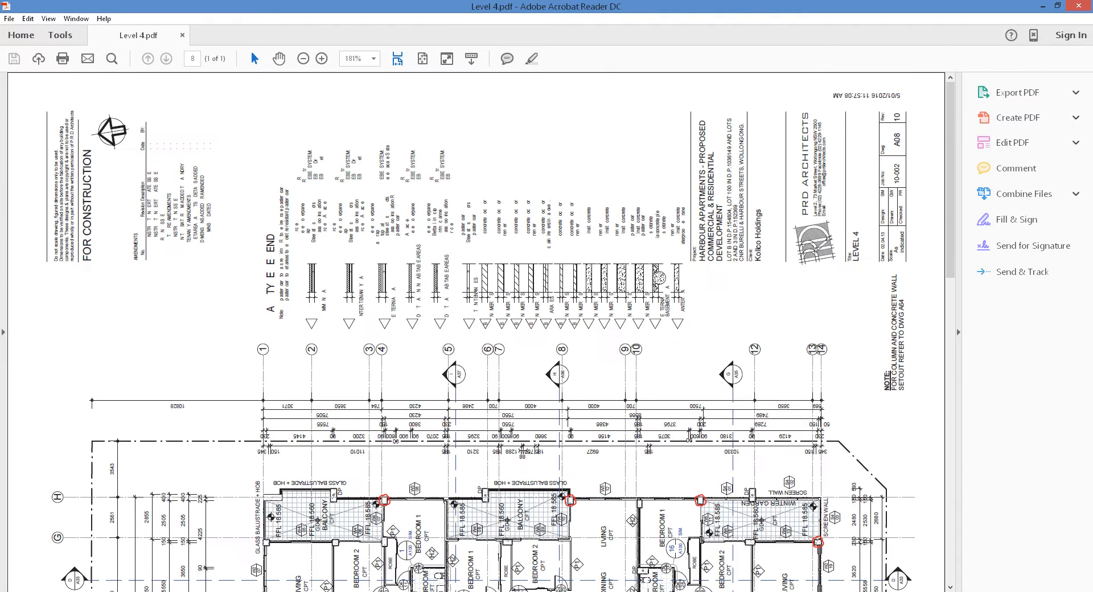
{"action": "scroll", "coordinate": [384, 465], "scroll_direction": "down", "scroll_amount": 5}
{"action": "scroll", "coordinate": [524, 446], "scroll_direction": "down", "scroll_amount": 2}
{"action": "scroll", "coordinate": [524, 443], "scroll_direction": "up", "scroll_amount": 1}
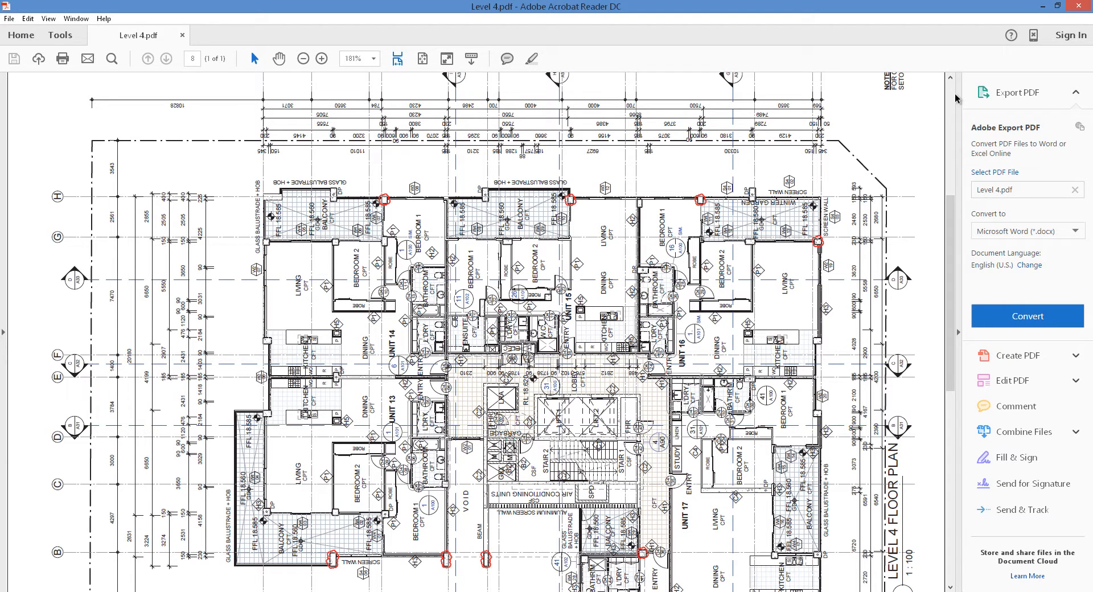
{"action": "left_click", "coordinate": [1081, 6]}
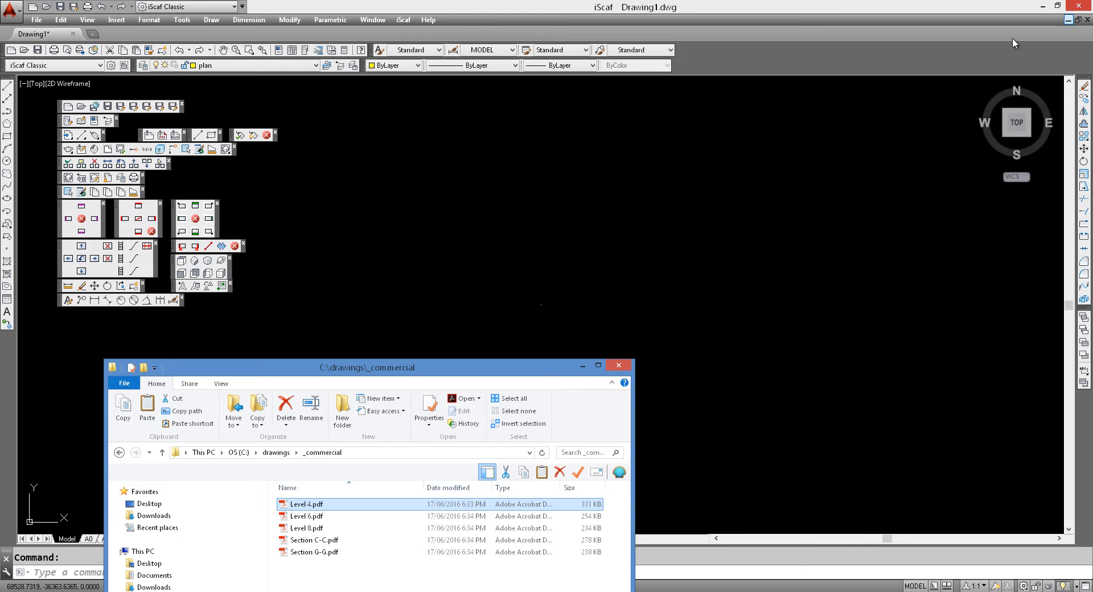
Open Level 8.pdf, examine the floor plan's outline, and close both the PDF and the _commercial folder window.
{"action": "double_click", "coordinate": [320, 528]}
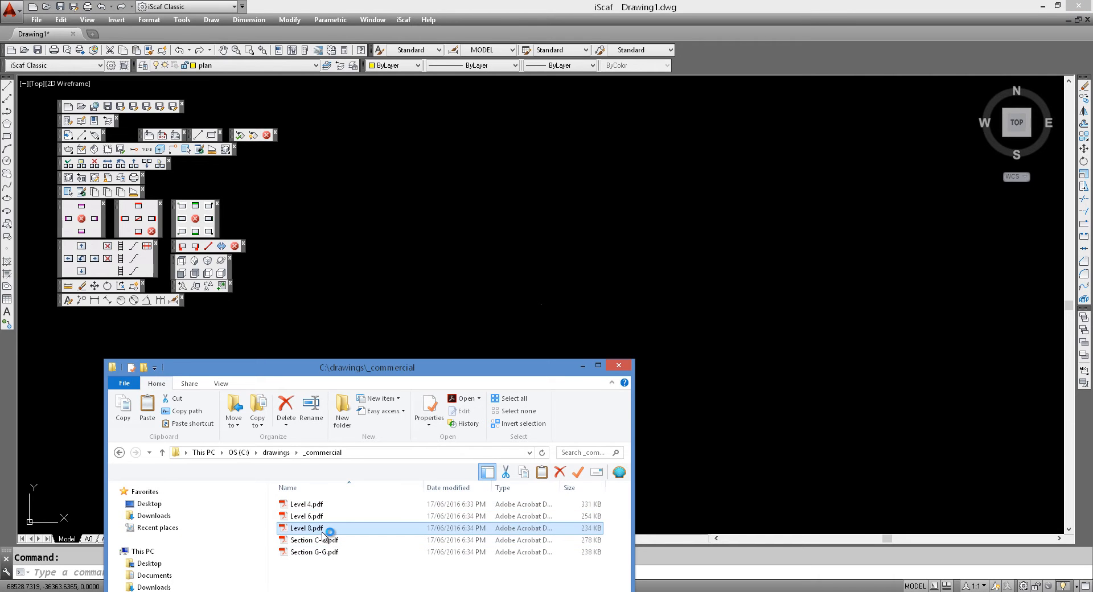
{"action": "scroll", "coordinate": [637, 436], "scroll_direction": "down", "scroll_amount": 5}
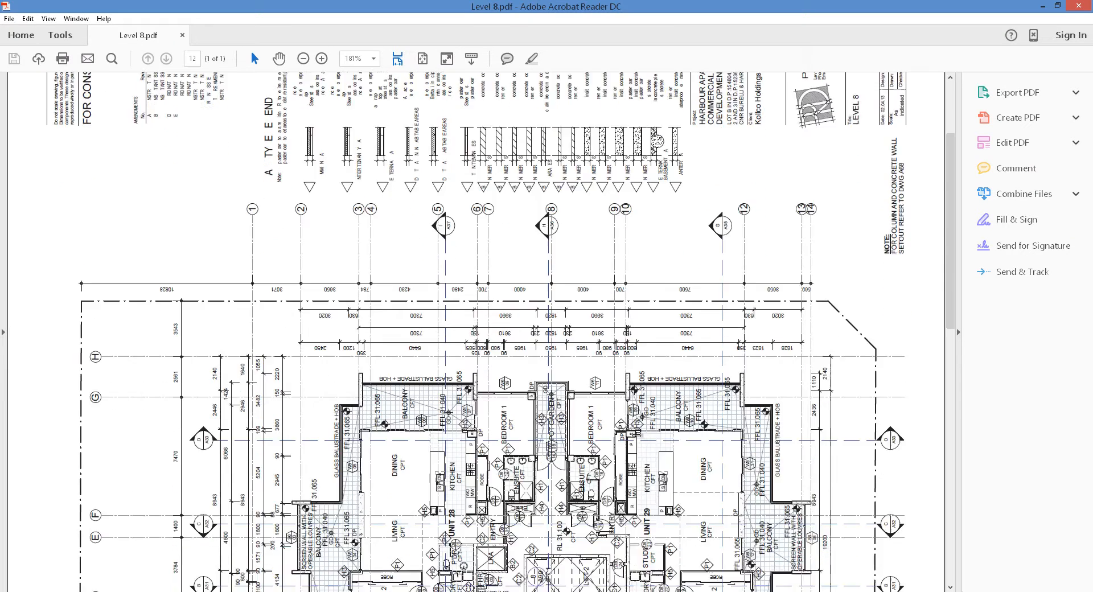
{"action": "scroll", "coordinate": [512, 330], "scroll_direction": "down", "scroll_amount": 2}
{"action": "scroll", "coordinate": [512, 331], "scroll_direction": "up", "scroll_amount": 3}
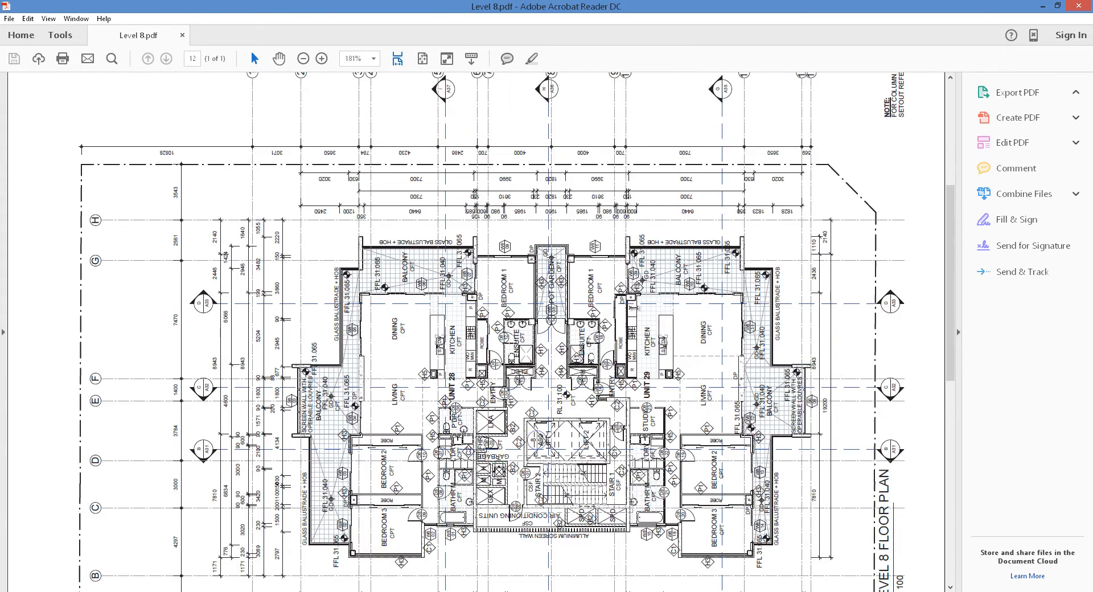
{"action": "left_click", "coordinate": [1079, 5]}
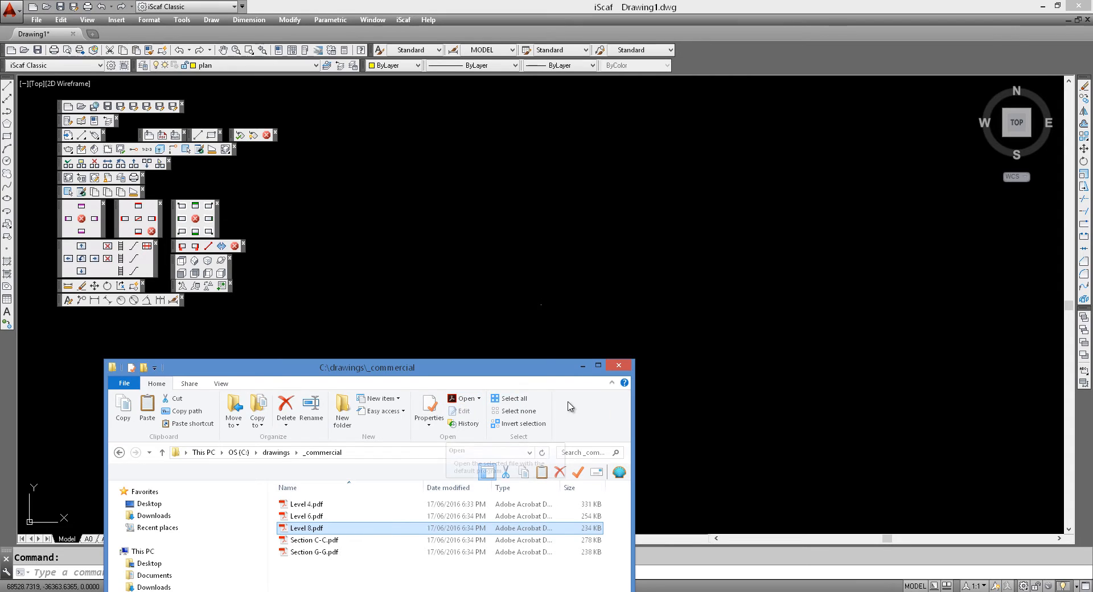
{"action": "left_click", "coordinate": [618, 366]}
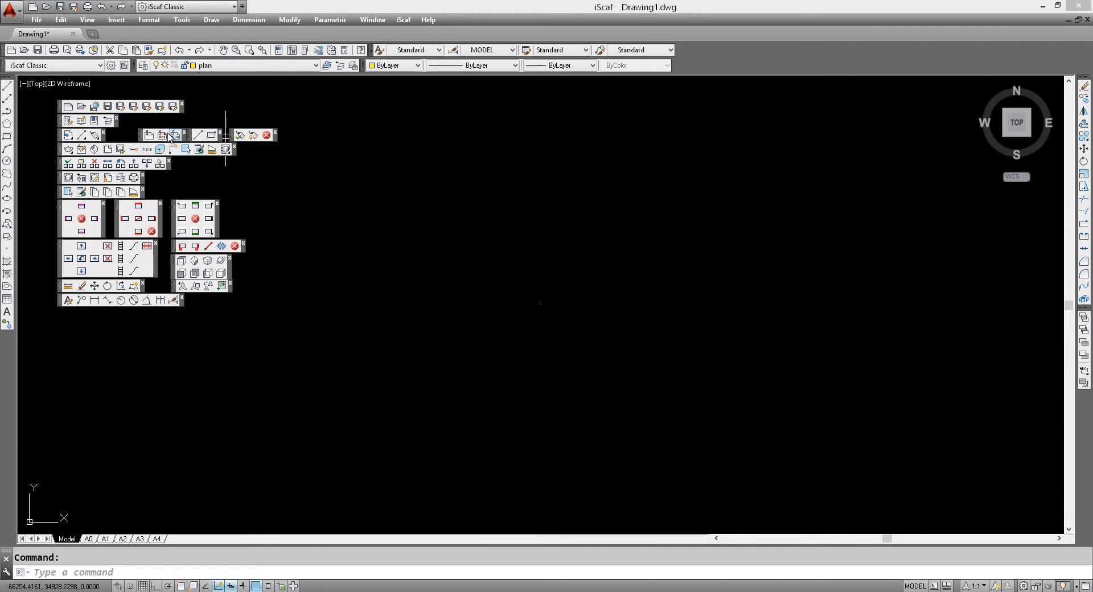
Attach Section G-G.pdf from the _commercial folder to the drawing as a PDF underlay, keeping the default attachment settings.
{"action": "left_click", "coordinate": [163, 136]}
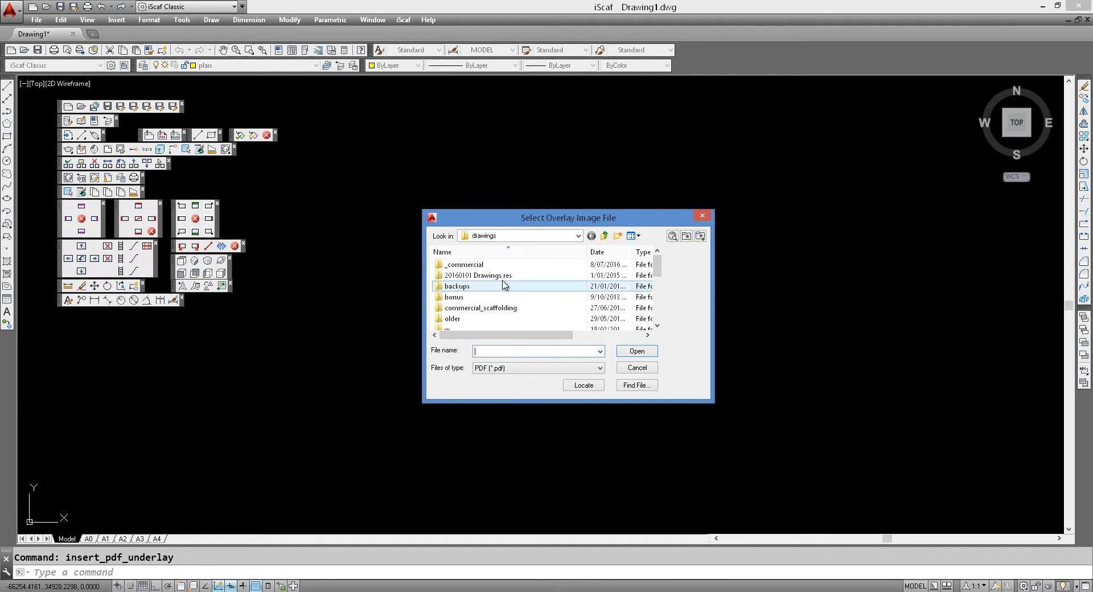
{"action": "double_click", "coordinate": [484, 265]}
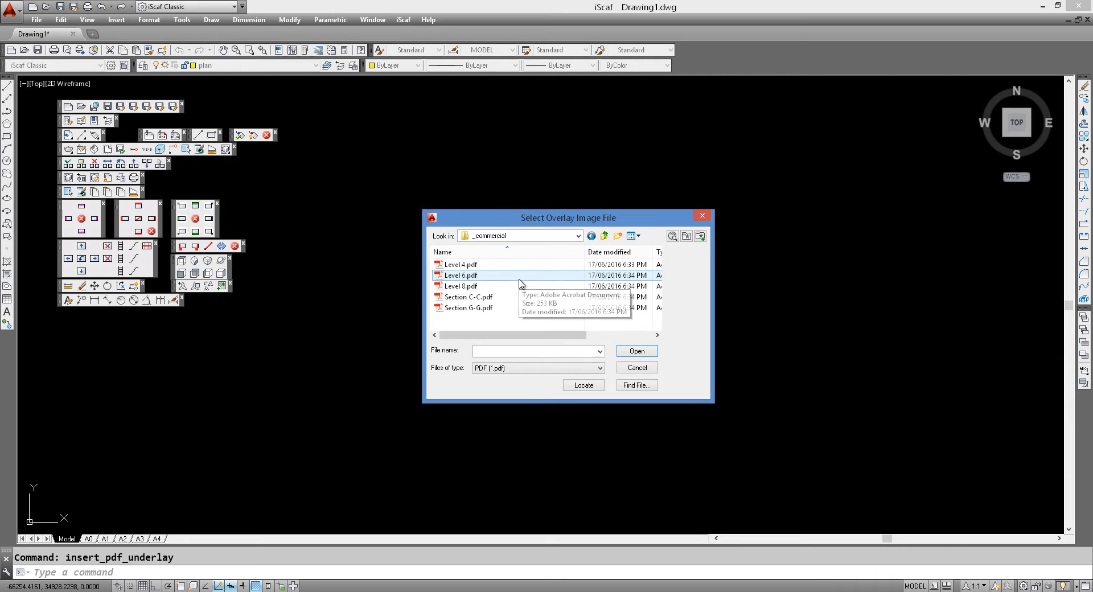
{"action": "left_click", "coordinate": [494, 311]}
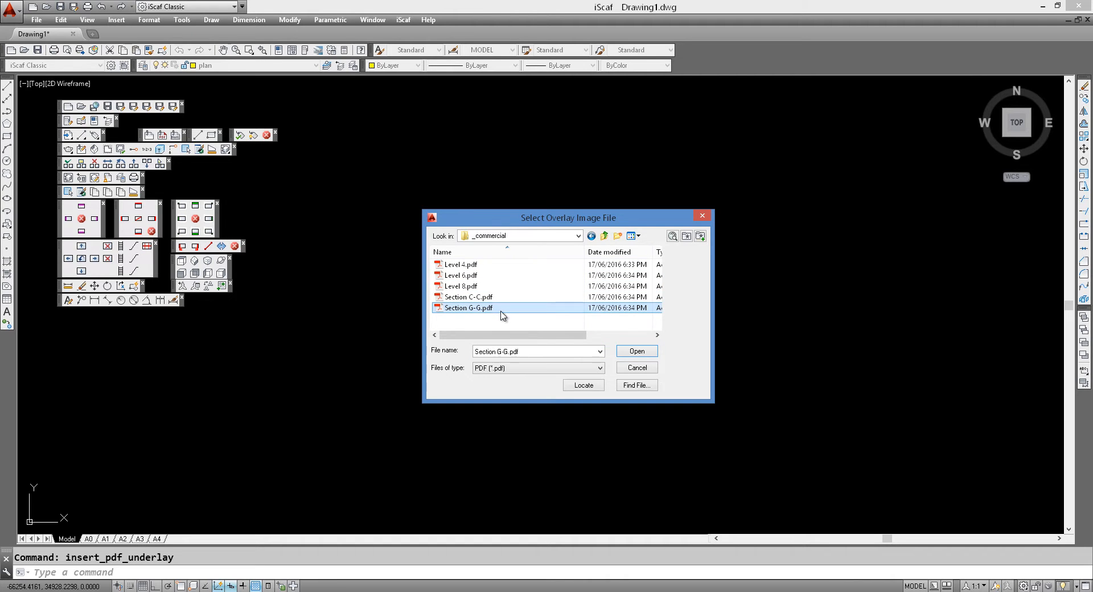
{"action": "left_click", "coordinate": [636, 353]}
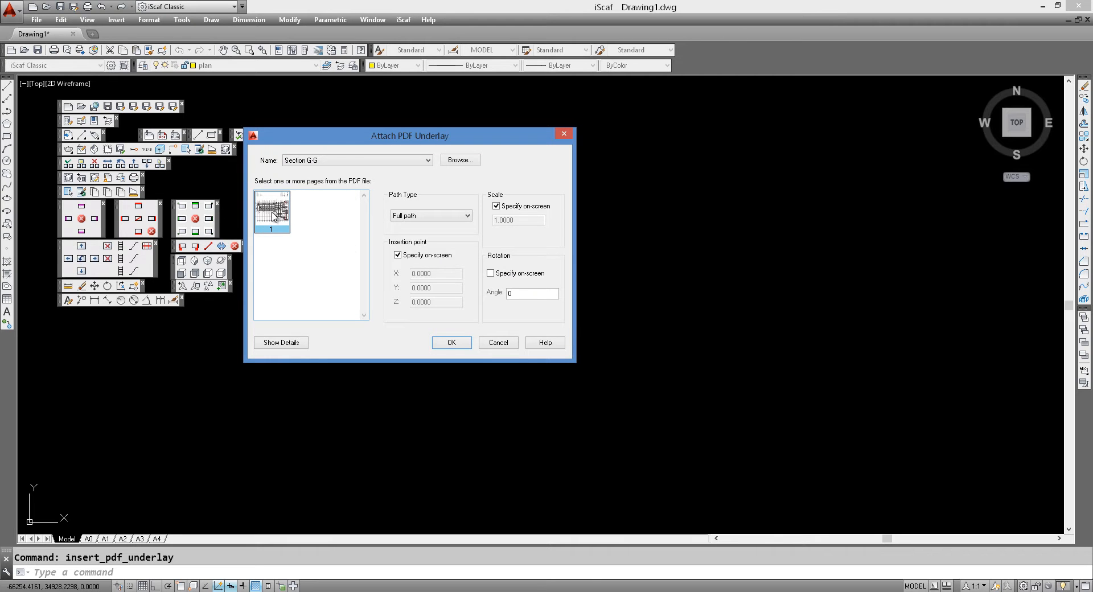
{"action": "left_click", "coordinate": [452, 343]}
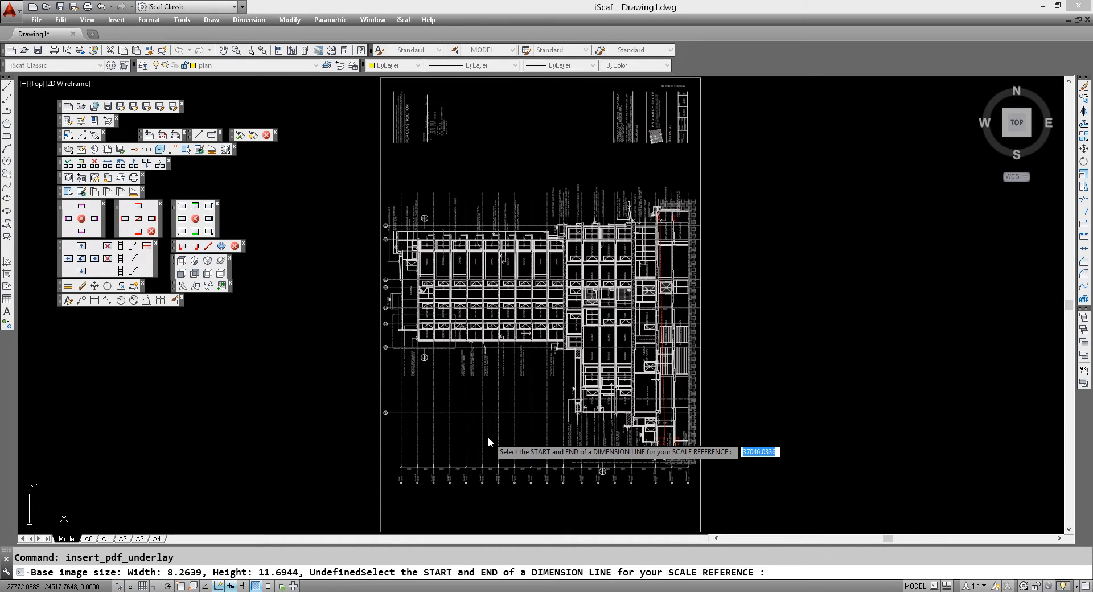
Scale the Section G-G underlay by referencing the dimension line between Level 13 and Level 12 with a length of 3000.
{"action": "scroll", "coordinate": [489, 441], "scroll_direction": "up", "scroll_amount": 2}
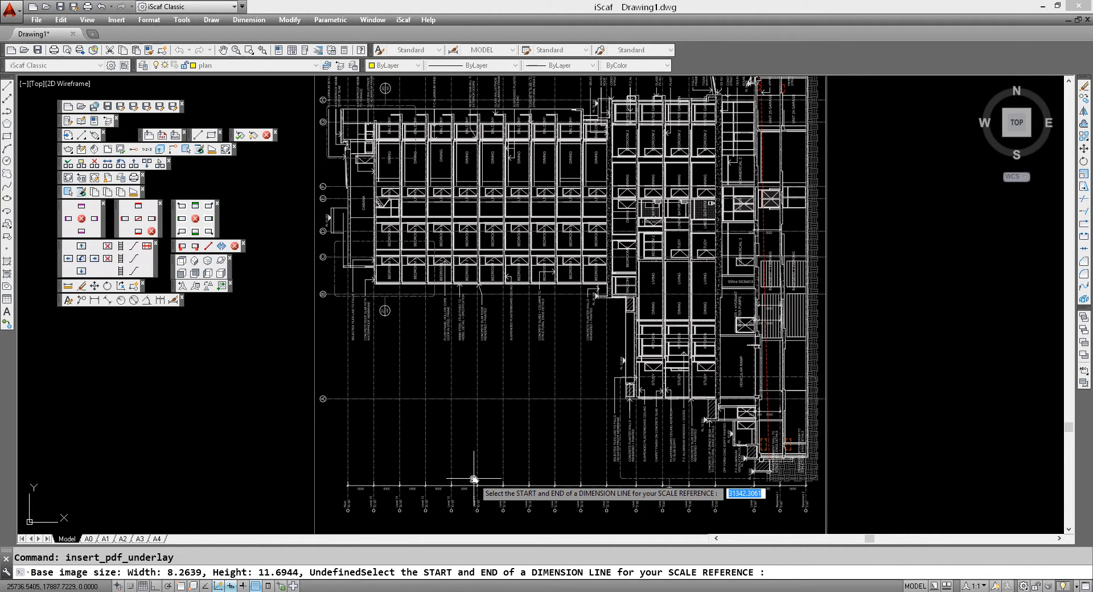
{"action": "scroll", "coordinate": [488, 471], "scroll_direction": "up", "scroll_amount": 2}
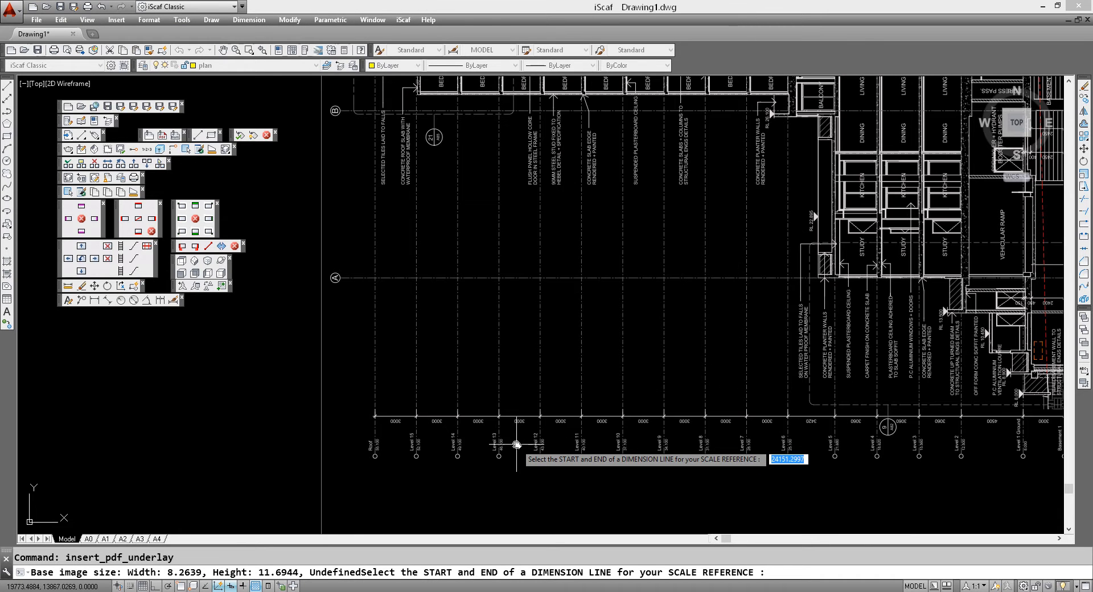
{"action": "scroll", "coordinate": [518, 441], "scroll_direction": "up", "scroll_amount": 2}
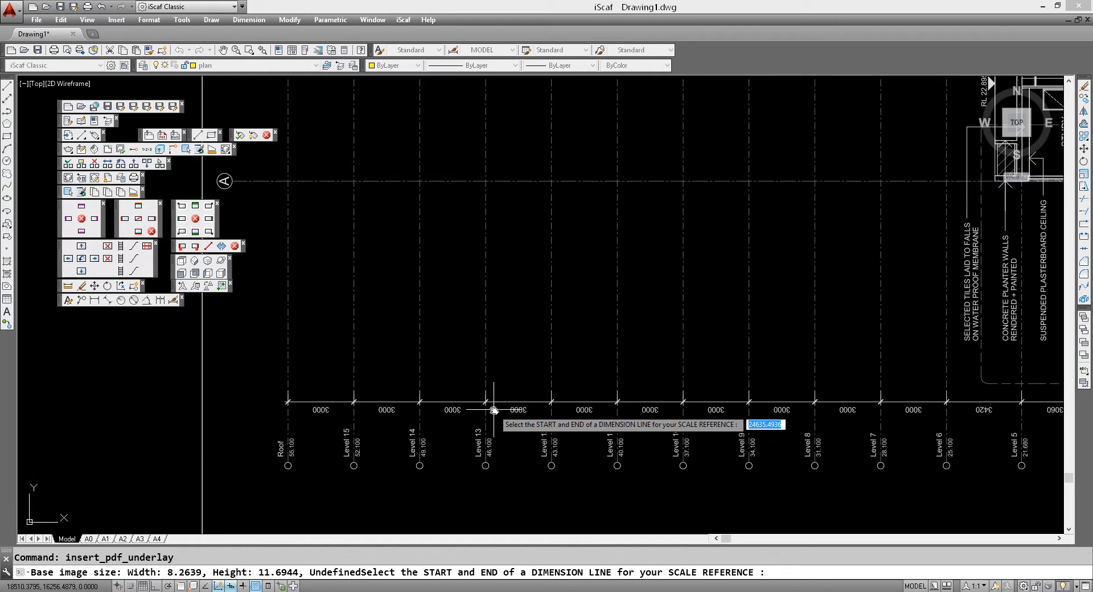
{"action": "scroll", "coordinate": [494, 410], "scroll_direction": "up", "scroll_amount": 2}
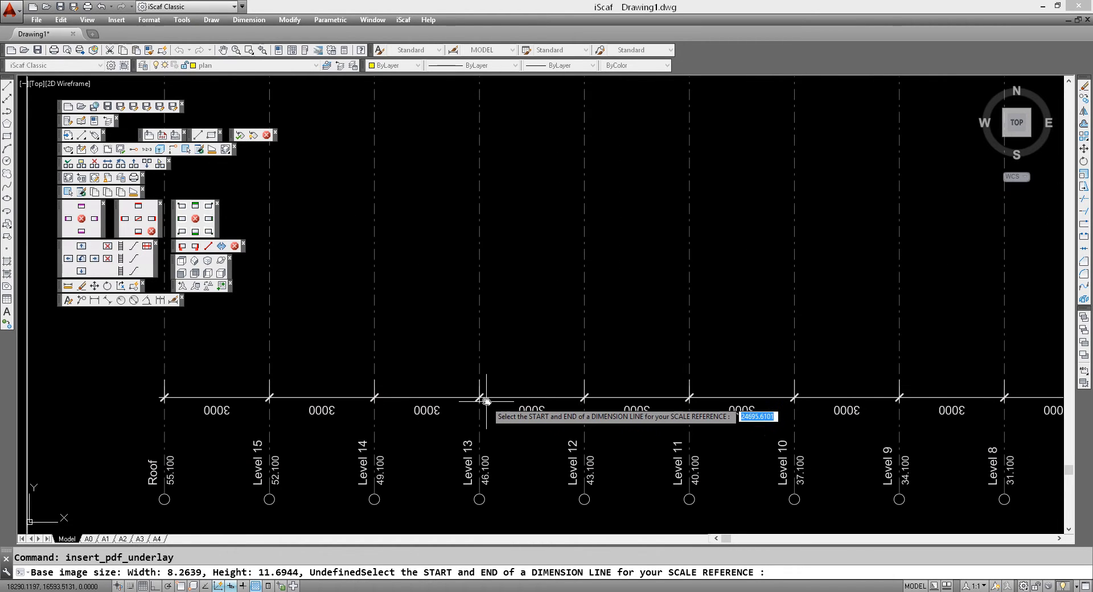
{"action": "left_click", "coordinate": [481, 397]}
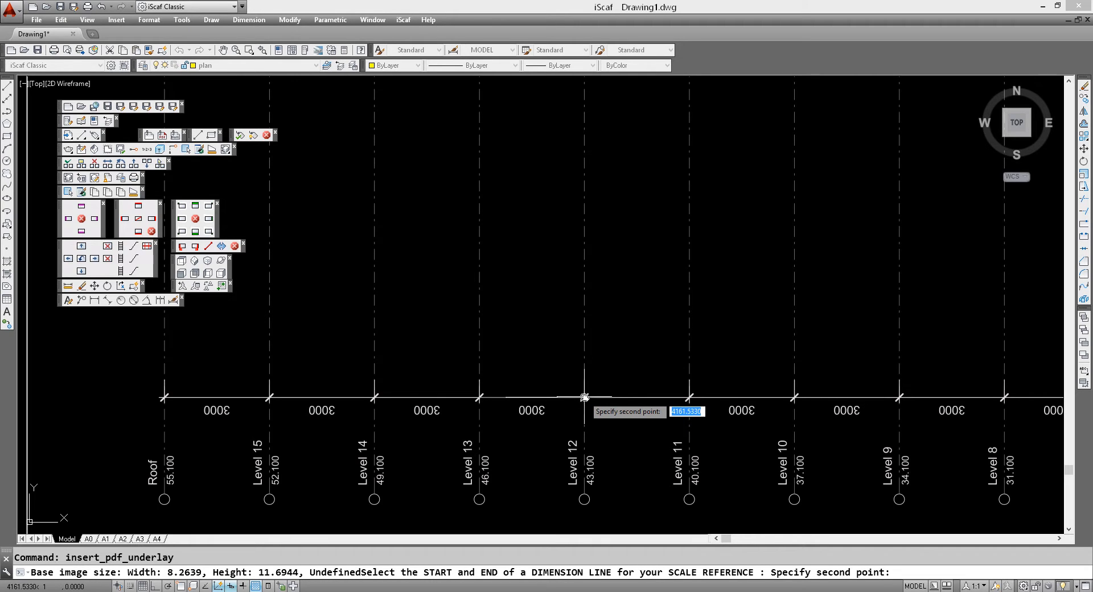
{"action": "scroll", "coordinate": [584, 398], "scroll_direction": "up", "scroll_amount": 4}
{"action": "left_click", "coordinate": [583, 397]}
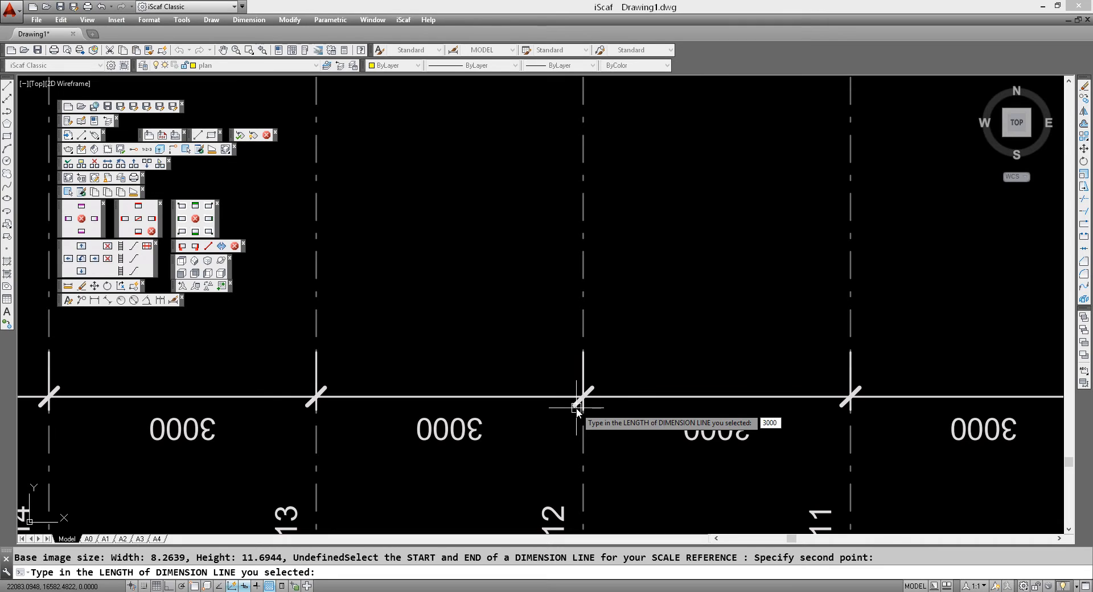
{"action": "type", "text": "3000"}
{"action": "key", "text": "Return"}
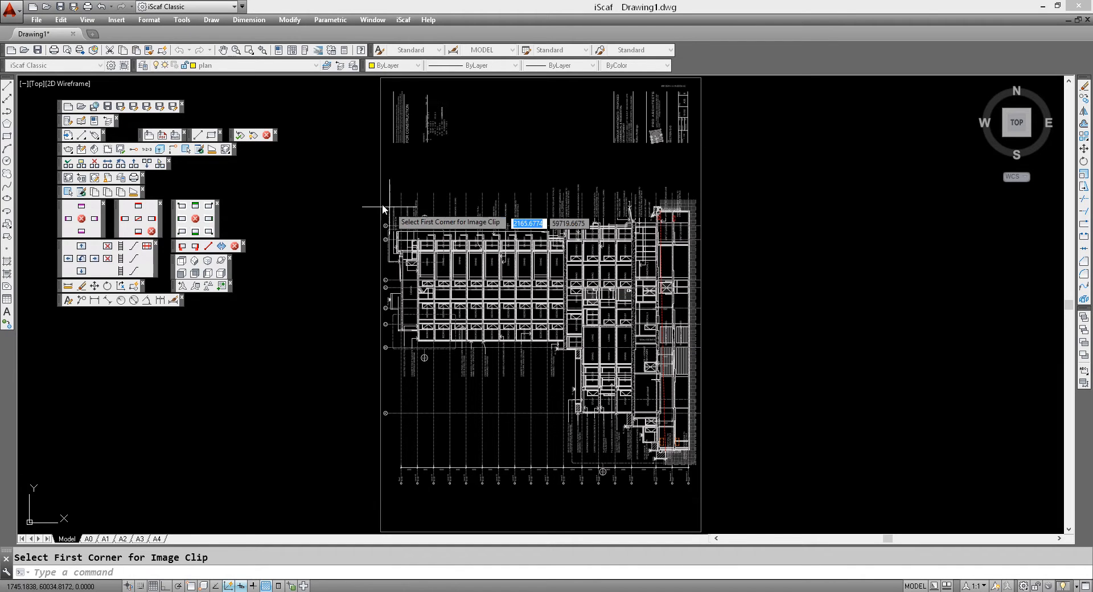
Clip the Section G-G underlay to the area around the building, cropping the sheet's upper and lower parts, and rotate it by -90 degrees.
{"action": "left_click", "coordinate": [362, 176]}
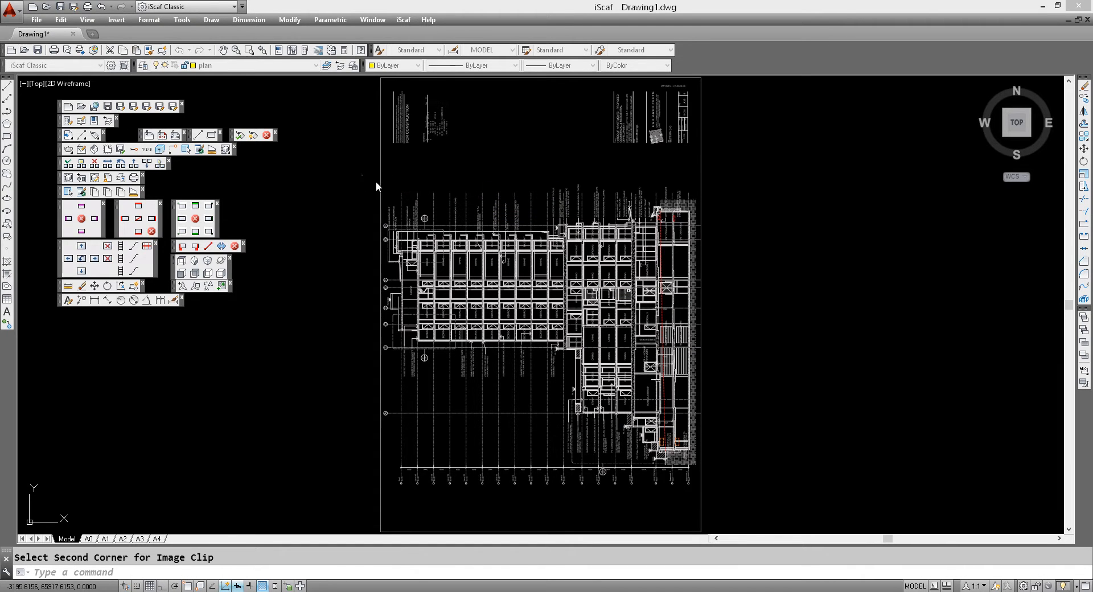
{"action": "left_click", "coordinate": [729, 383]}
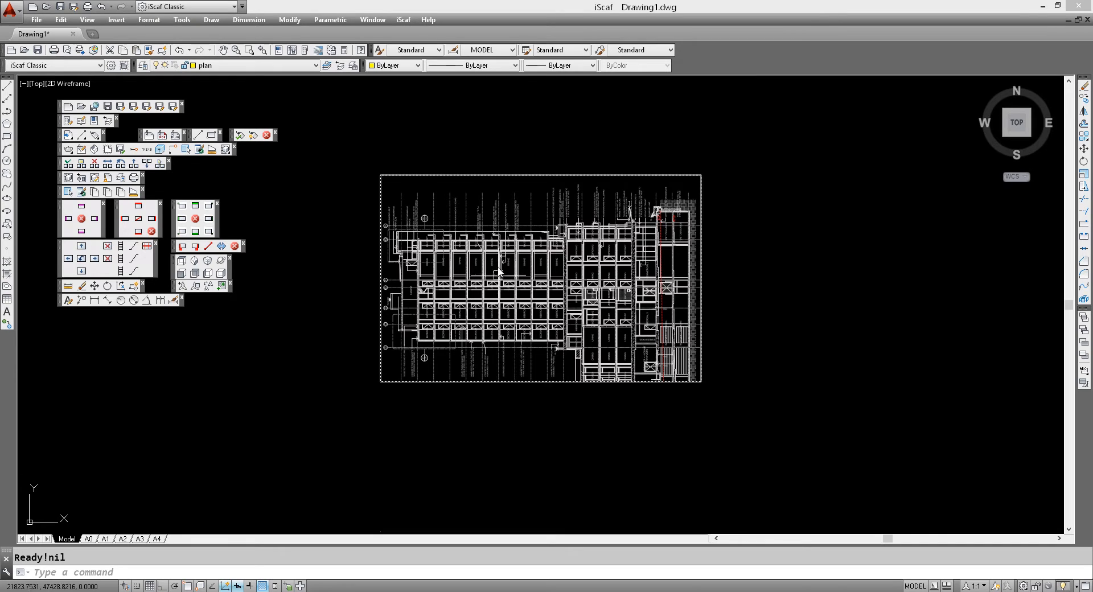
{"action": "scroll", "coordinate": [458, 263], "scroll_direction": "up", "scroll_amount": 2}
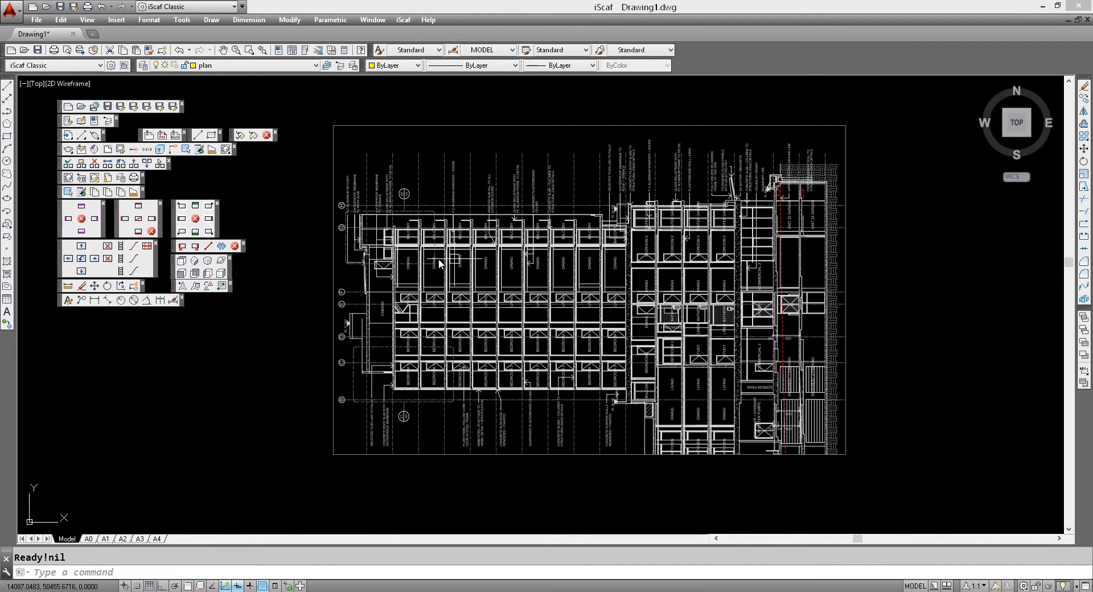
{"action": "left_click", "coordinate": [108, 287]}
{"action": "left_click", "coordinate": [330, 308]}
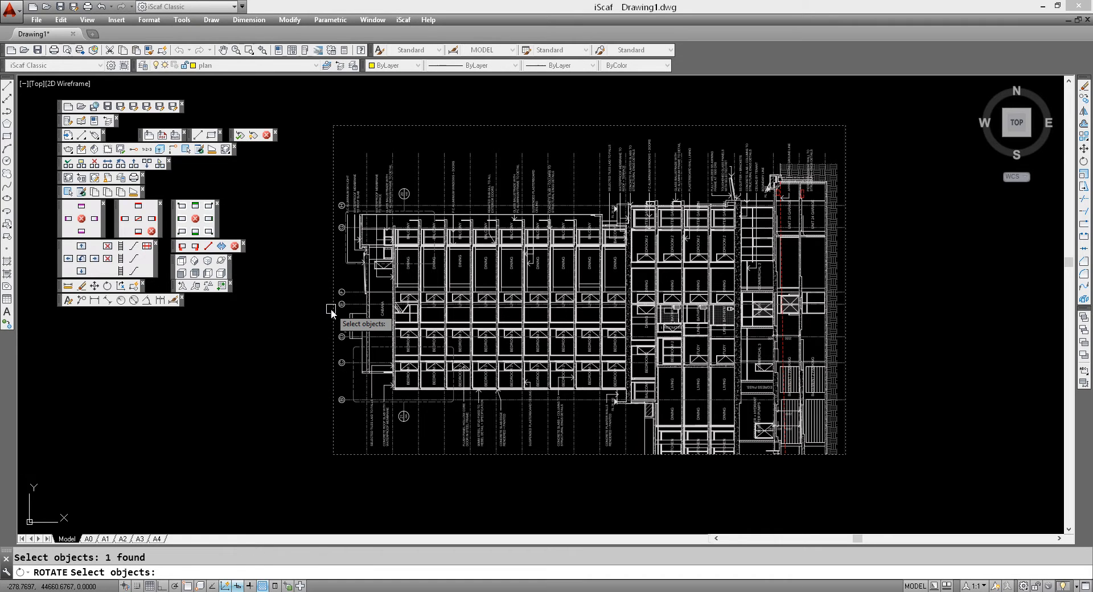
{"action": "key", "text": "Return"}
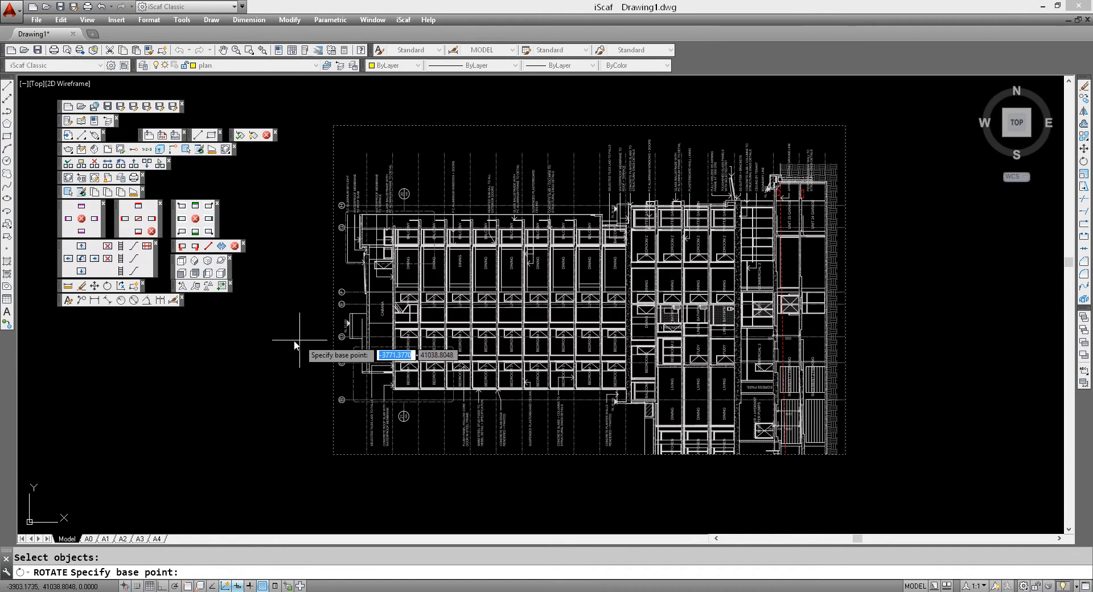
{"action": "left_click", "coordinate": [584, 301]}
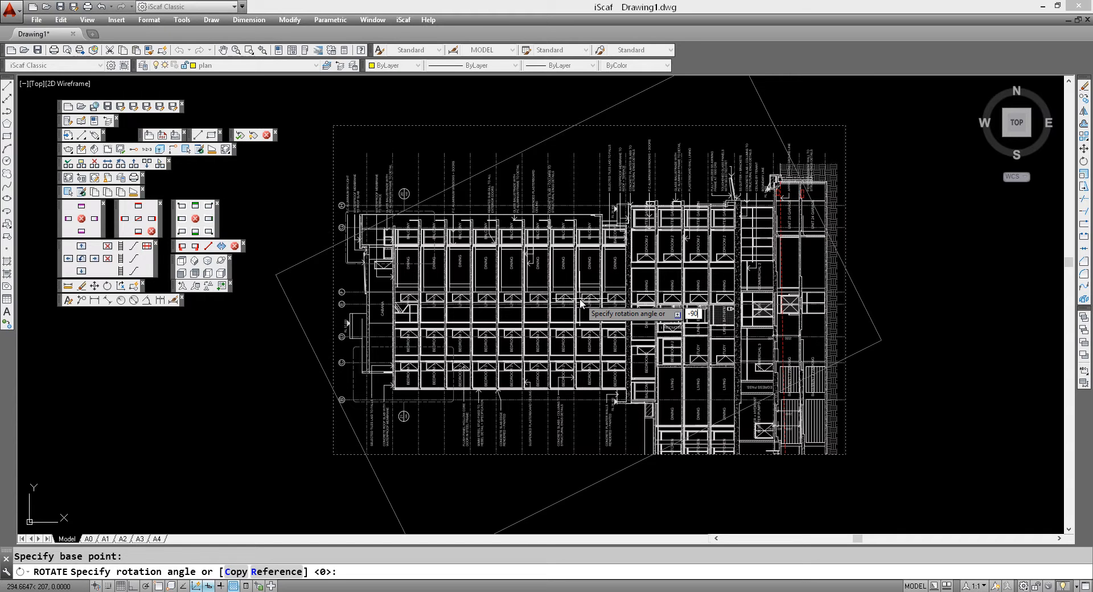
{"action": "key", "text": "Return"}
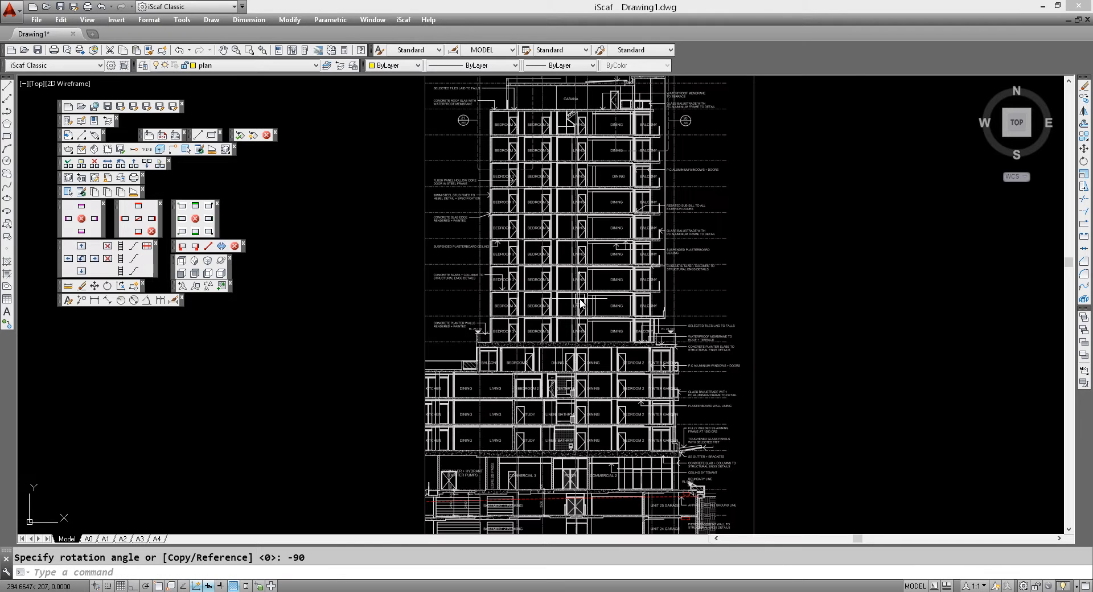
Measure the height from ground level to the Level 6 planter slab on the winter garden side, and enlarge the command history to read it.
{"action": "scroll", "coordinate": [552, 272], "scroll_direction": "up", "scroll_amount": 5}
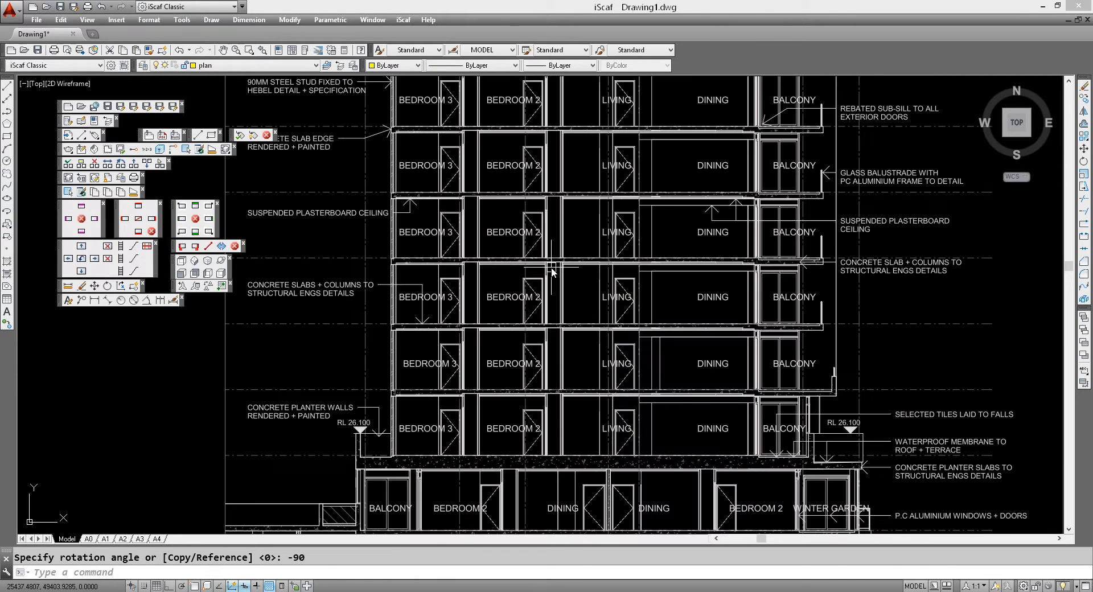
{"action": "scroll", "coordinate": [751, 301], "scroll_direction": "down", "scroll_amount": 2}
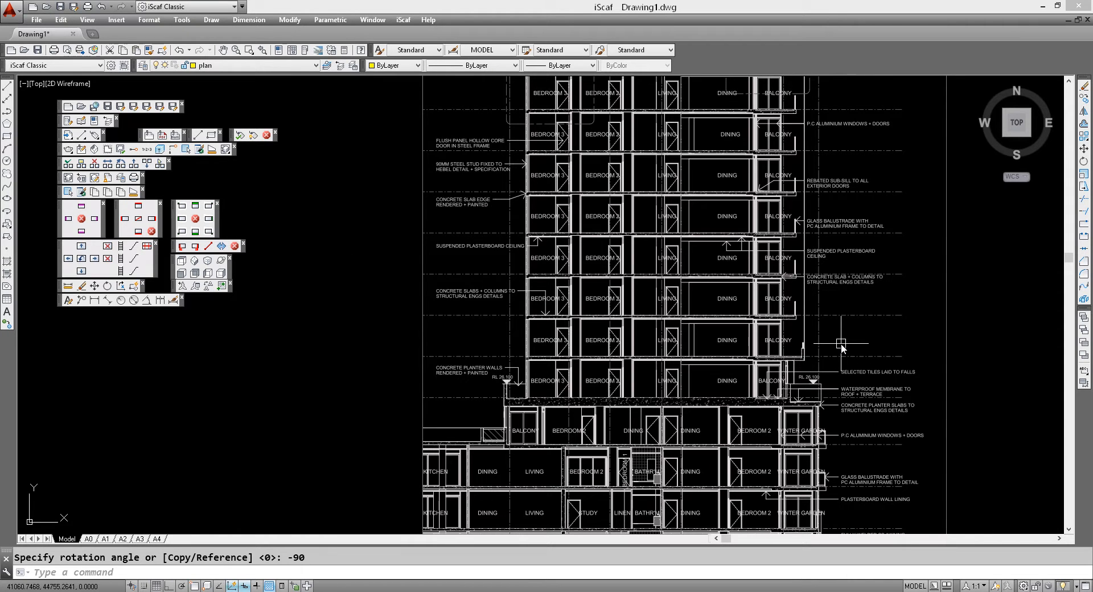
{"action": "scroll", "coordinate": [835, 344], "scroll_direction": "down", "scroll_amount": 2}
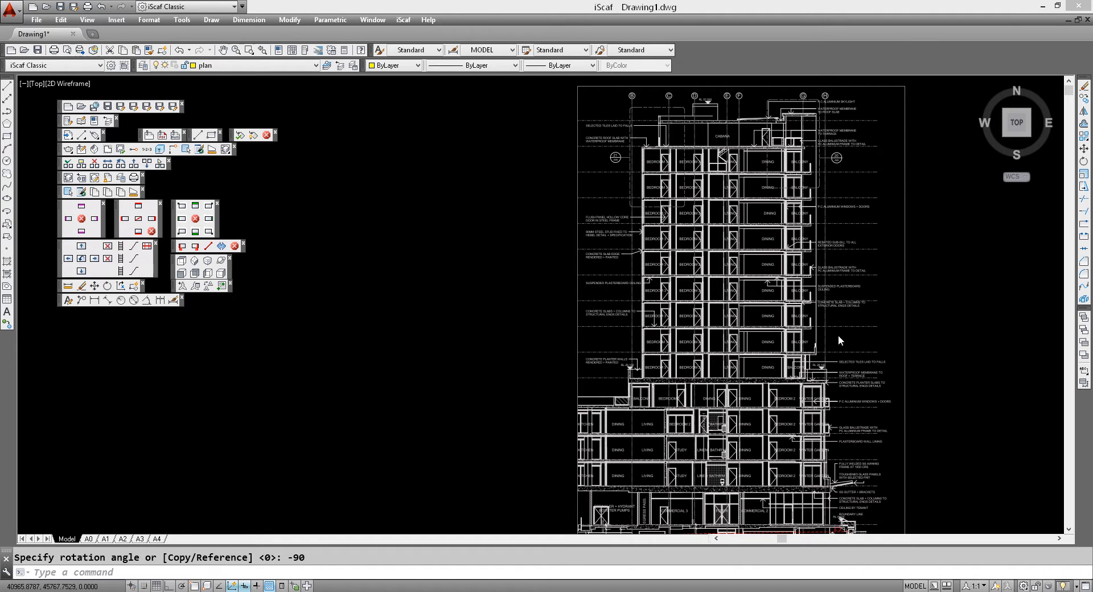
{"action": "scroll", "coordinate": [838, 336], "scroll_direction": "down", "scroll_amount": 2}
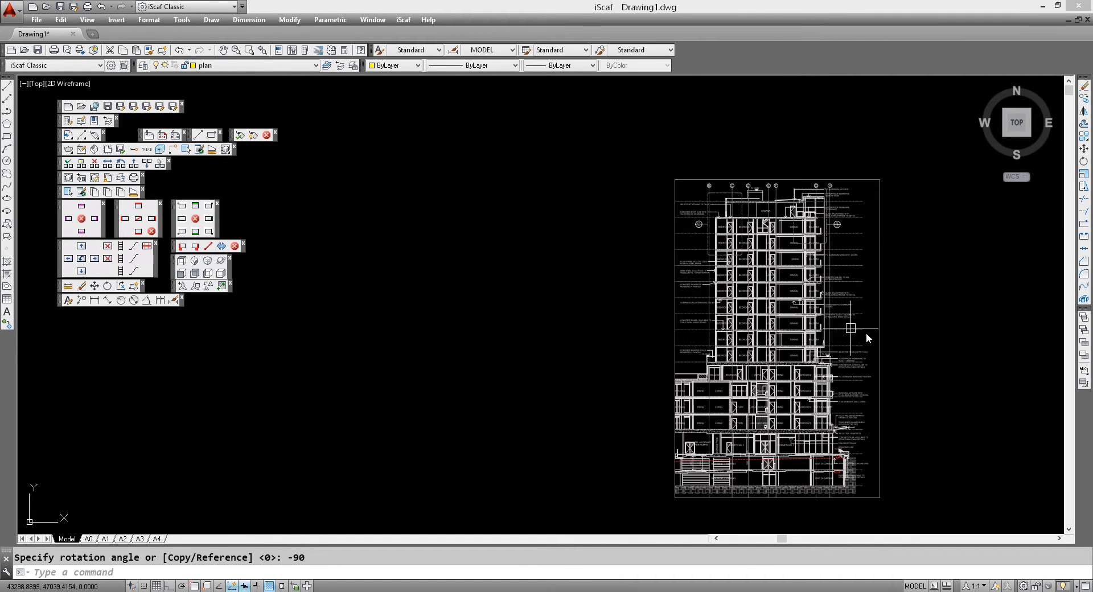
{"action": "scroll", "coordinate": [883, 339], "scroll_direction": "up", "scroll_amount": 3}
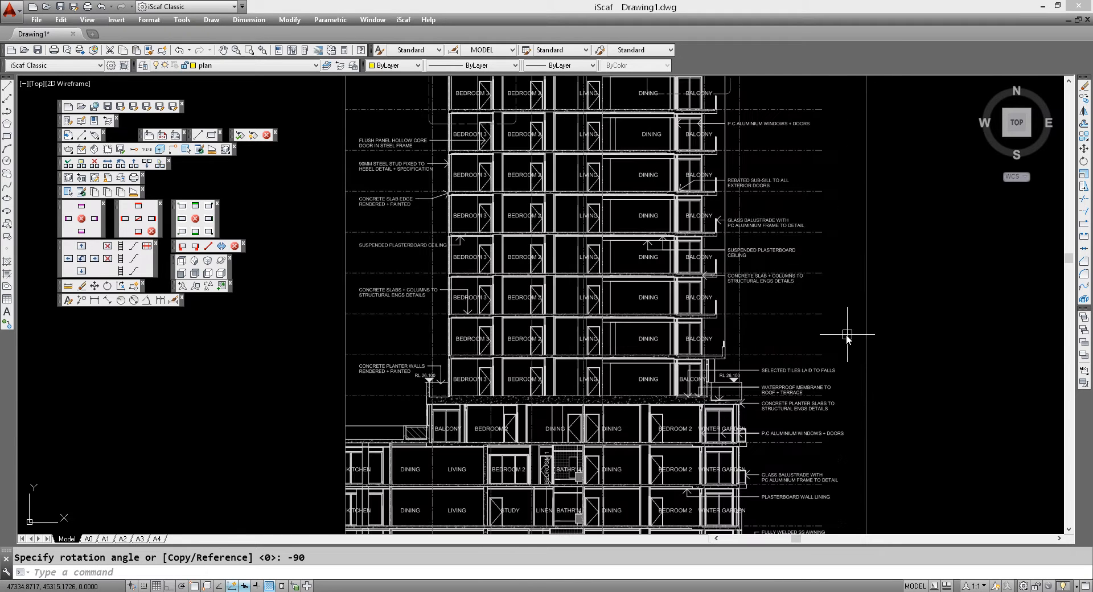
{"action": "scroll", "coordinate": [843, 334], "scroll_direction": "down", "scroll_amount": 3}
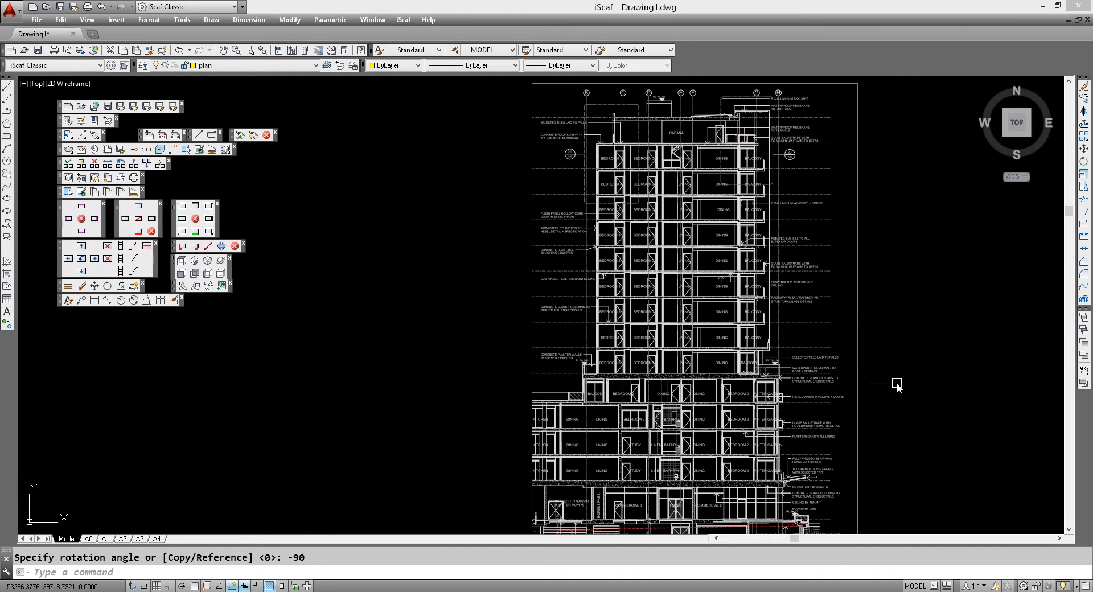
{"action": "mouse_move", "coordinate": [889, 340]}
{"action": "middle_mouse_down"}
{"action": "mouse_move", "coordinate": [854, 303]}
{"action": "mouse_move", "coordinate": [752, 427]}
{"action": "middle_mouse_up"}
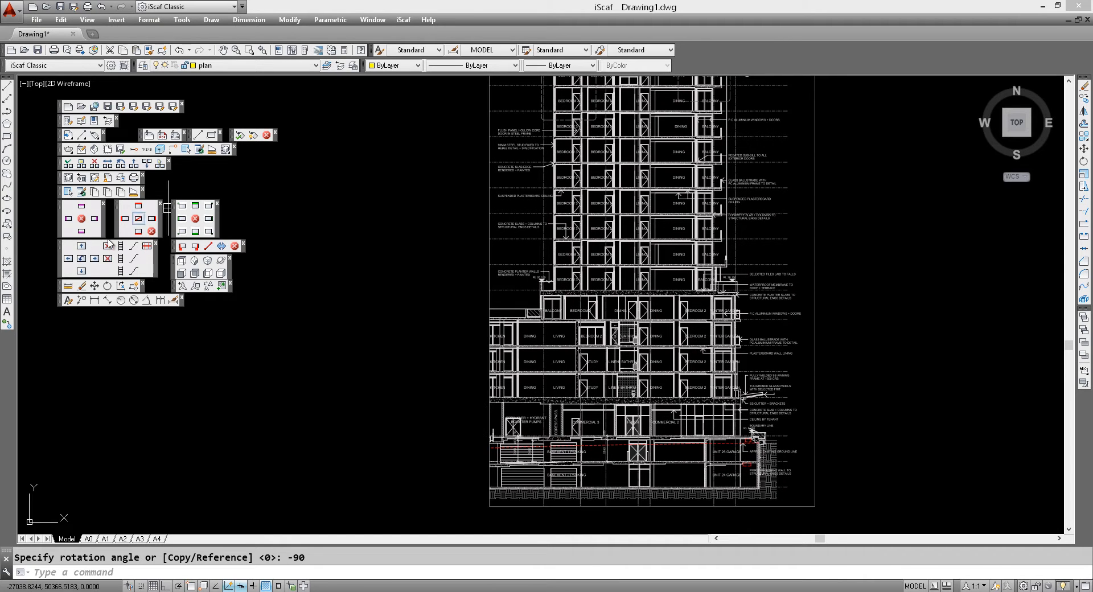
{"action": "left_click", "coordinate": [68, 288]}
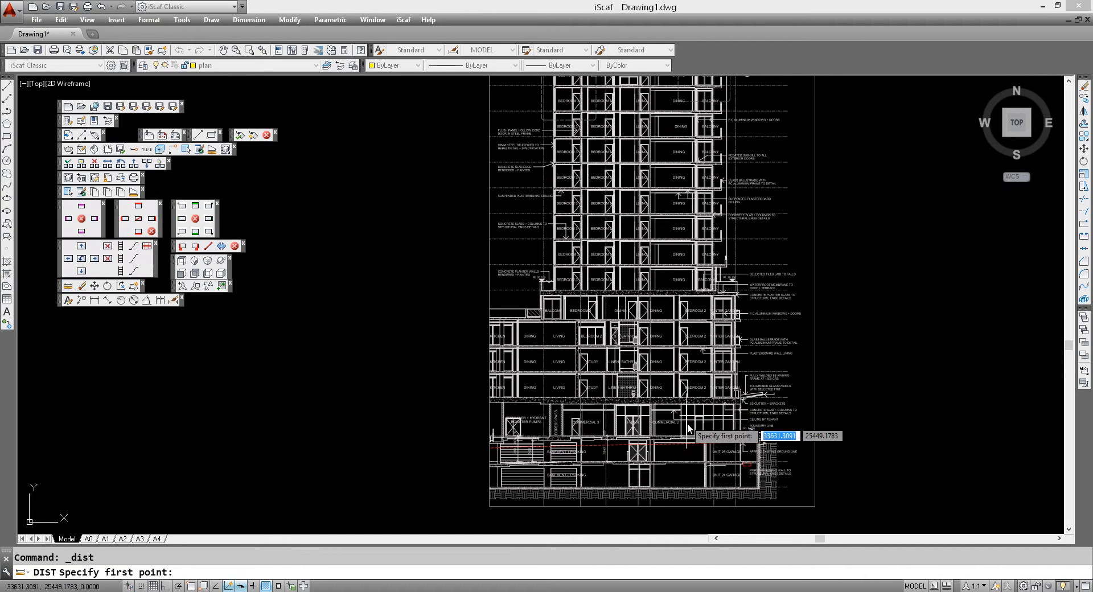
{"action": "left_click", "coordinate": [747, 440]}
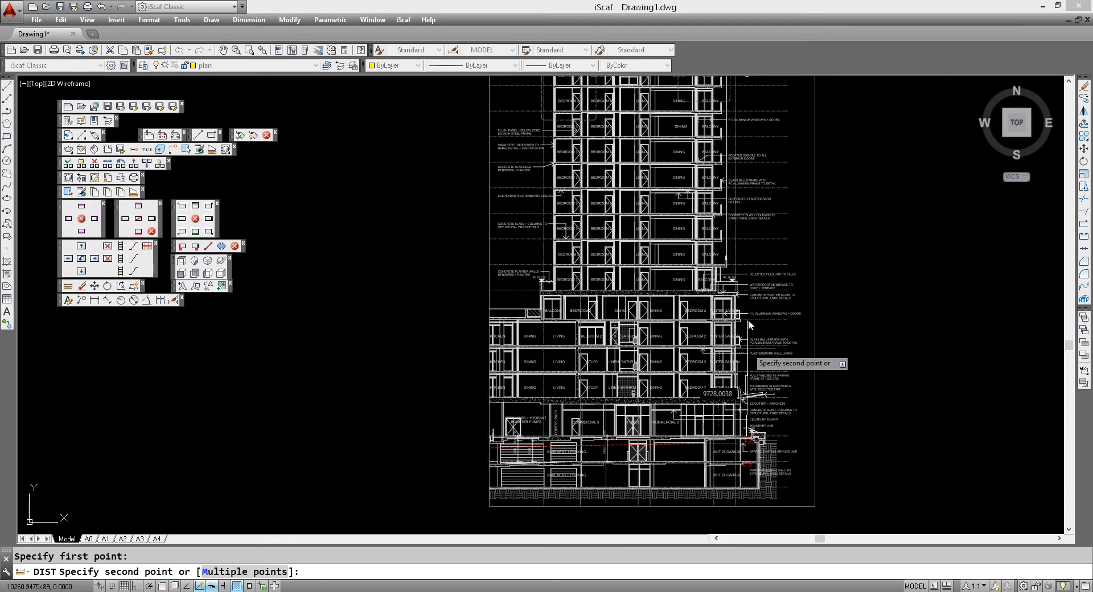
{"action": "left_click", "coordinate": [748, 288]}
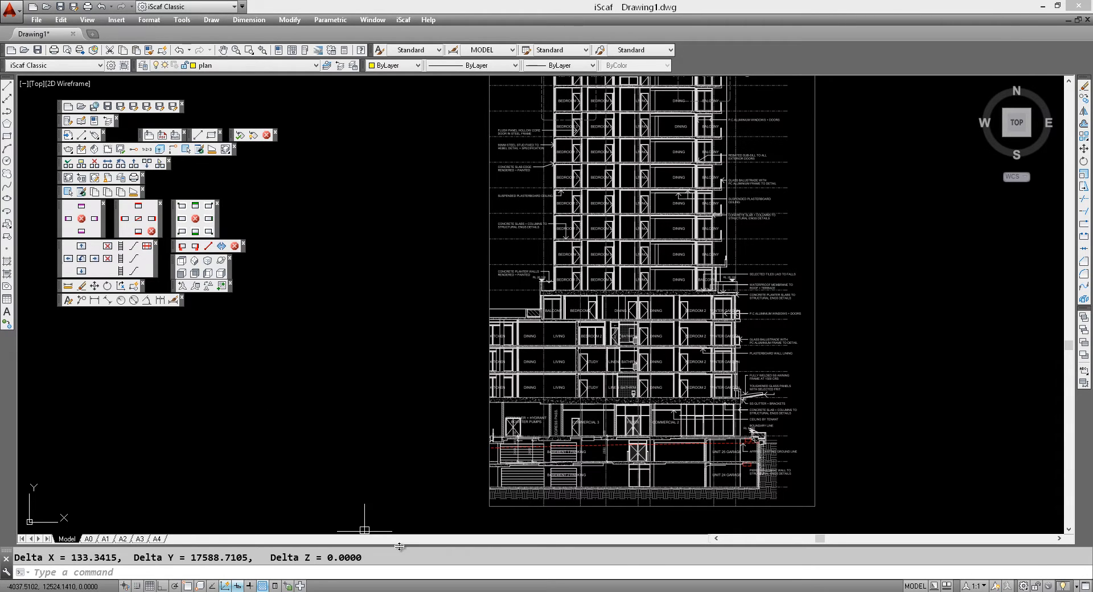
{"action": "left_click_drag", "start_coordinate": [398, 545], "coordinate": [407, 523]}
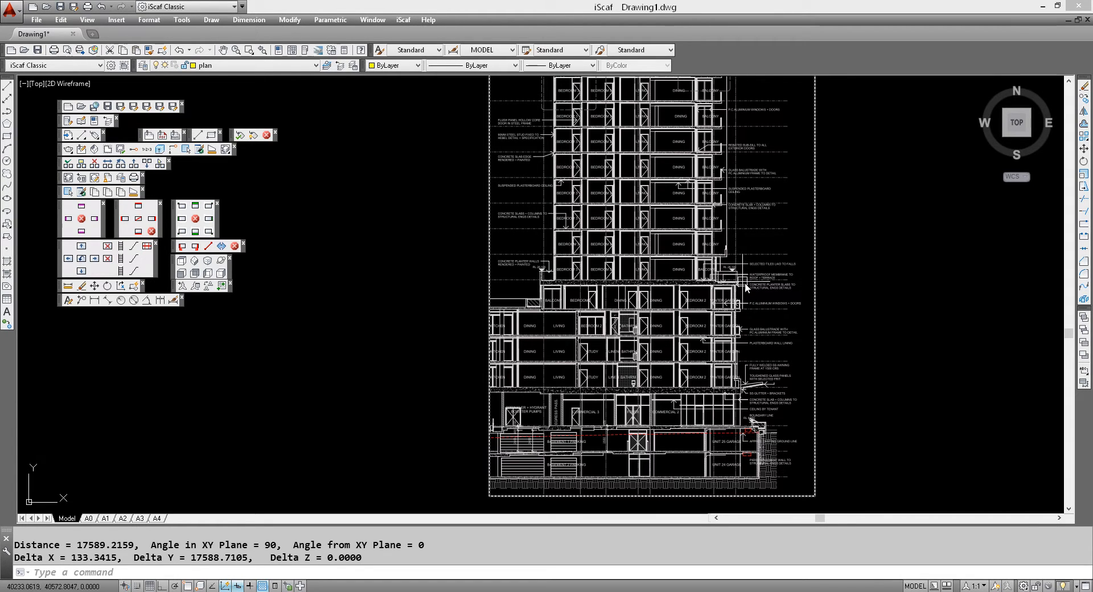
Measure the tower's height from ground level to the cabana floor level along the balcony side.
{"action": "left_click", "coordinate": [67, 285]}
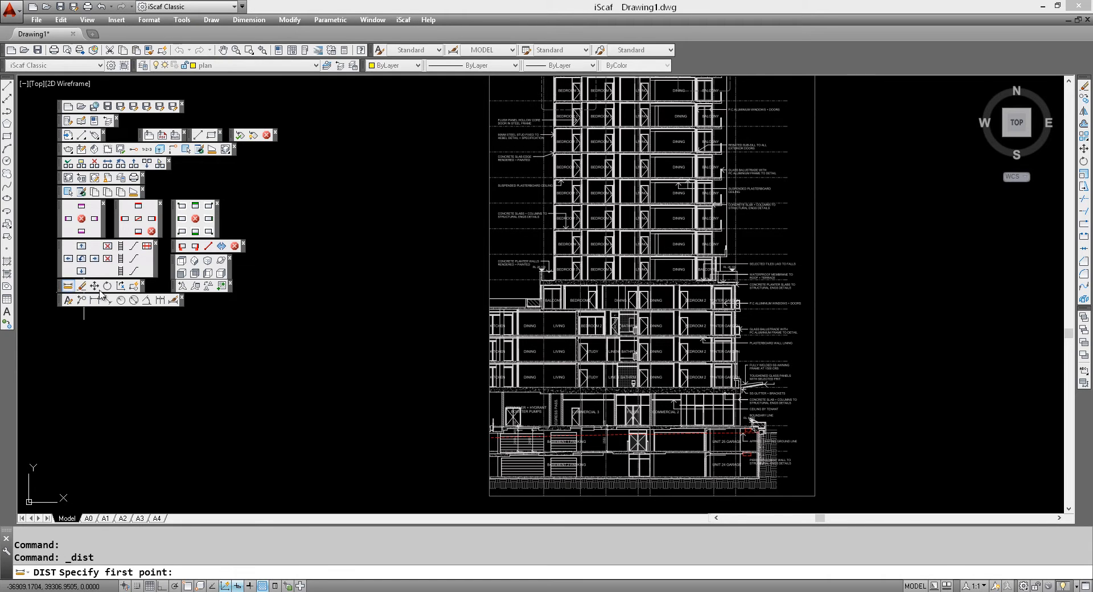
{"action": "left_click", "coordinate": [728, 431]}
{"action": "middle_click_drag", "start_coordinate": [734, 153], "coordinate": [723, 274]}
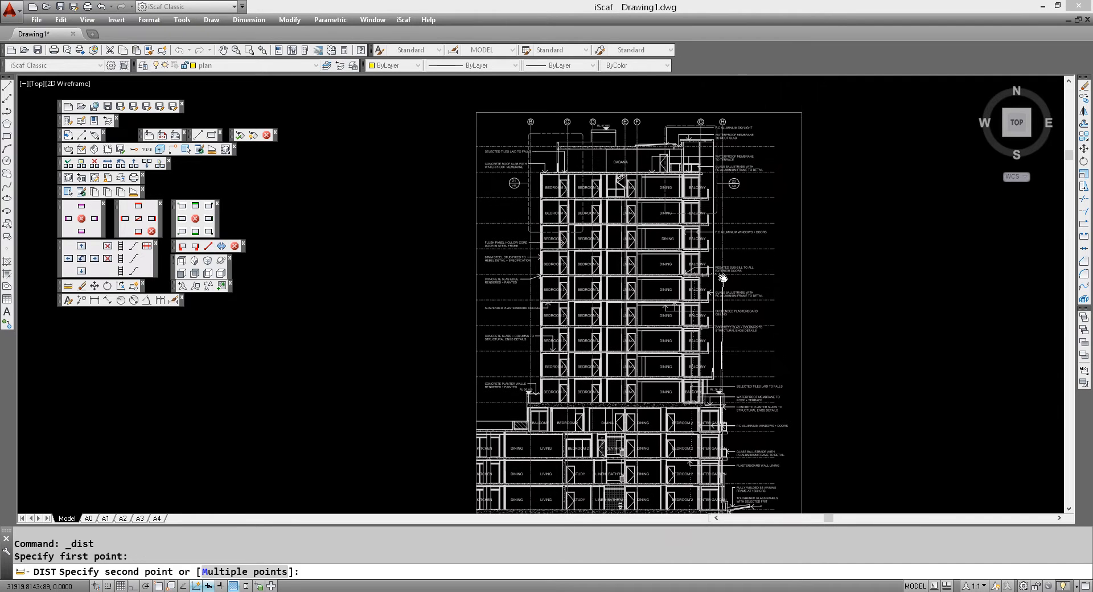
{"action": "left_click", "coordinate": [715, 174]}
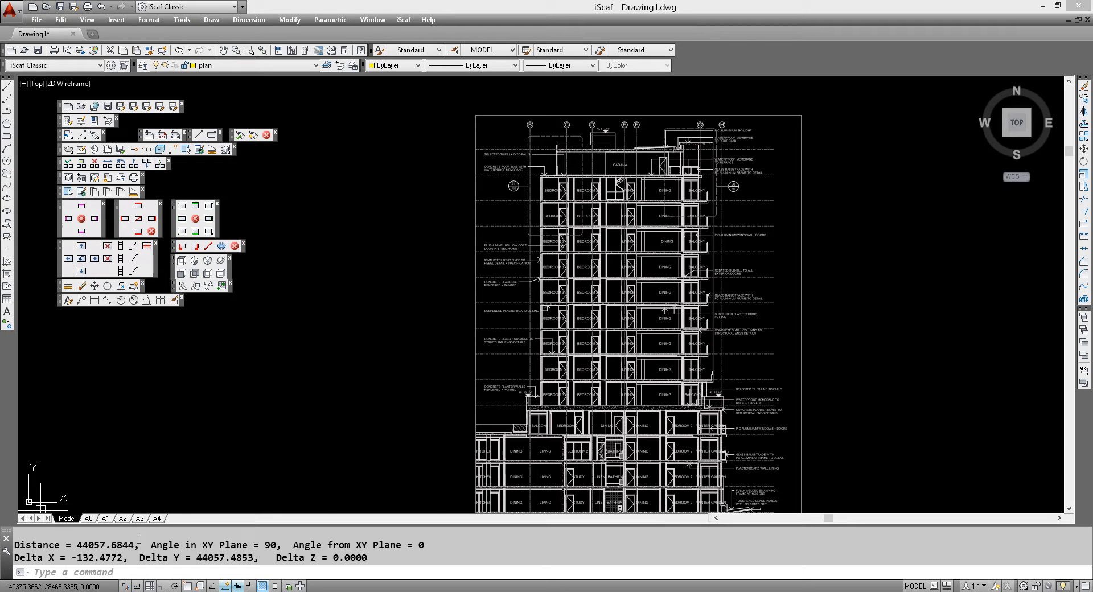
{"action": "mouse_move", "coordinate": [883, 408]}
{"action": "middle_mouse_down"}
{"action": "mouse_move", "coordinate": [868, 336]}
{"action": "mouse_move", "coordinate": [856, 333]}
{"action": "middle_mouse_up"}
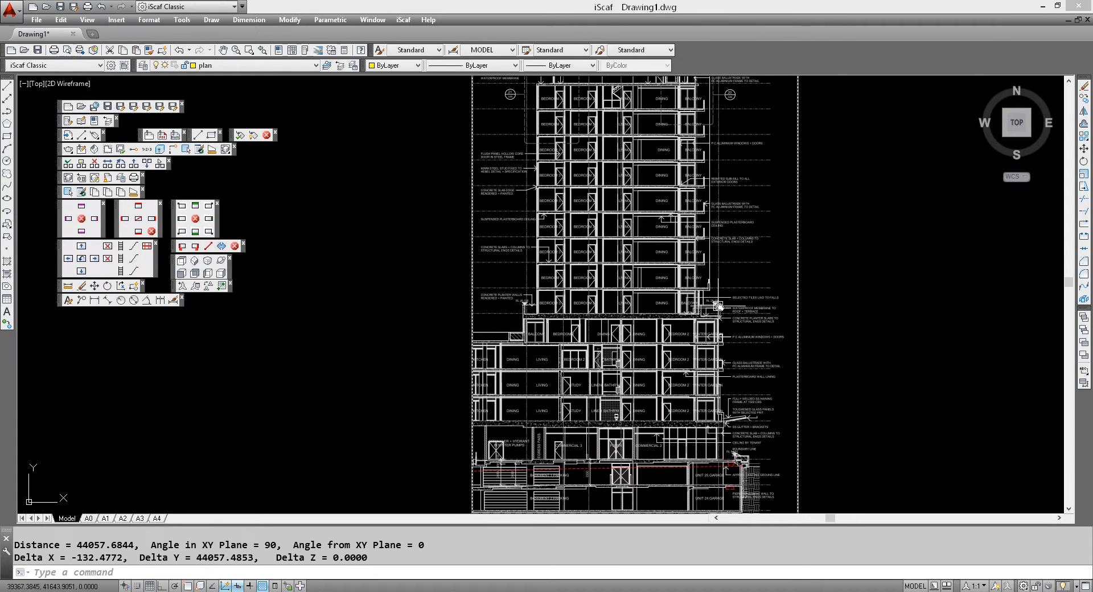
{"action": "mouse_move", "coordinate": [716, 306]}
{"action": "scroll", "coordinate": [814, 265], "scroll_direction": "down", "scroll_amount": 2}
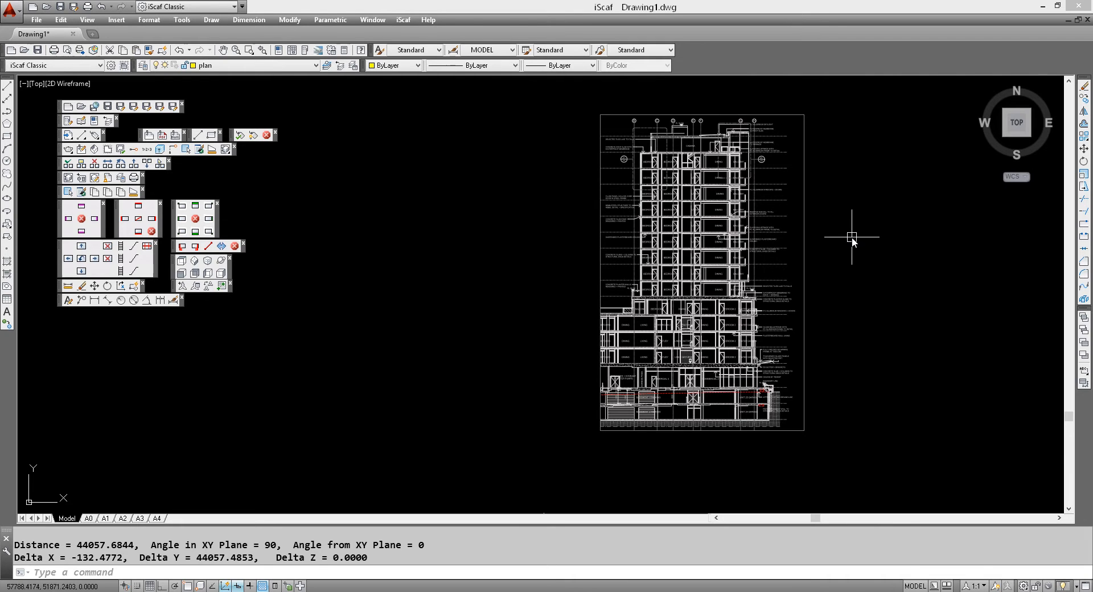
Move the Section G-G underlay upward to clear the drawing area below it.
{"action": "scroll", "coordinate": [852, 242], "scroll_direction": "down", "scroll_amount": 1}
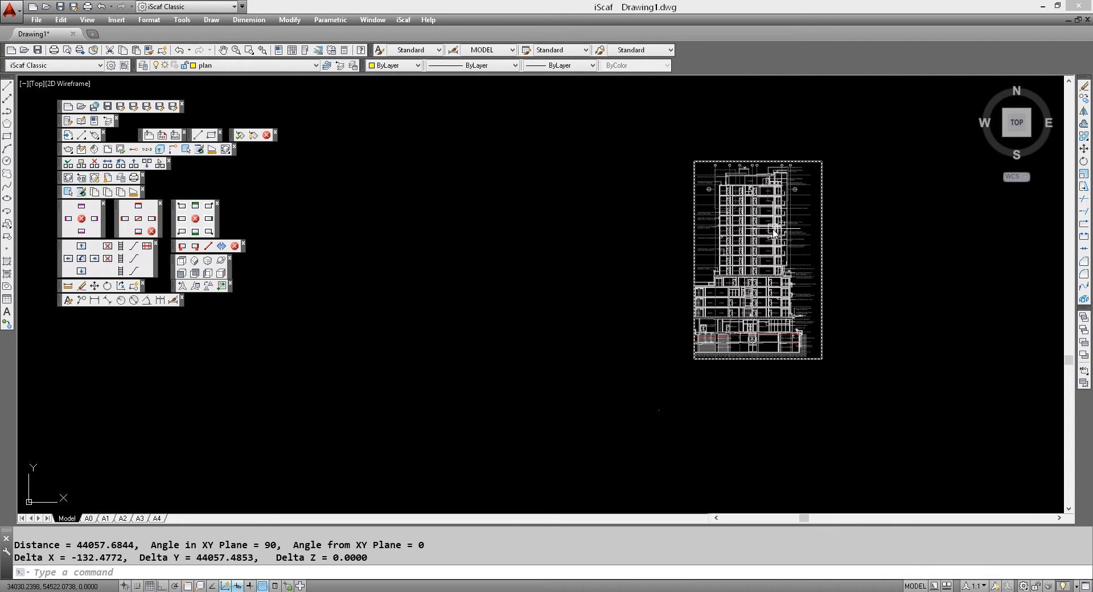
{"action": "mouse_move", "coordinate": [774, 232]}
{"action": "left_click", "coordinate": [1084, 148]}
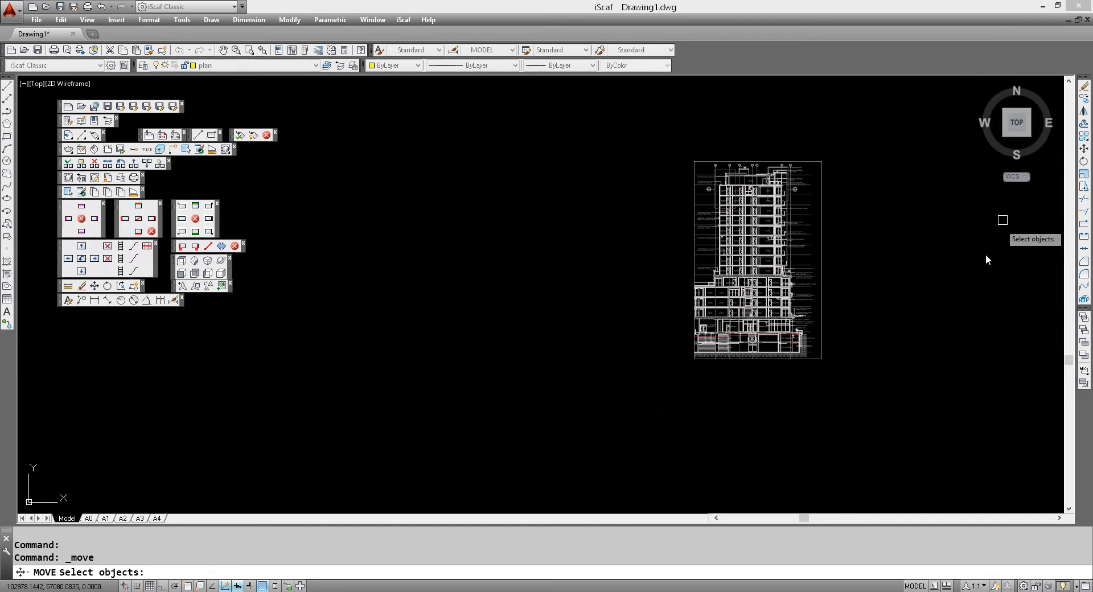
{"action": "left_click", "coordinate": [826, 354]}
{"action": "key", "text": "Return"}
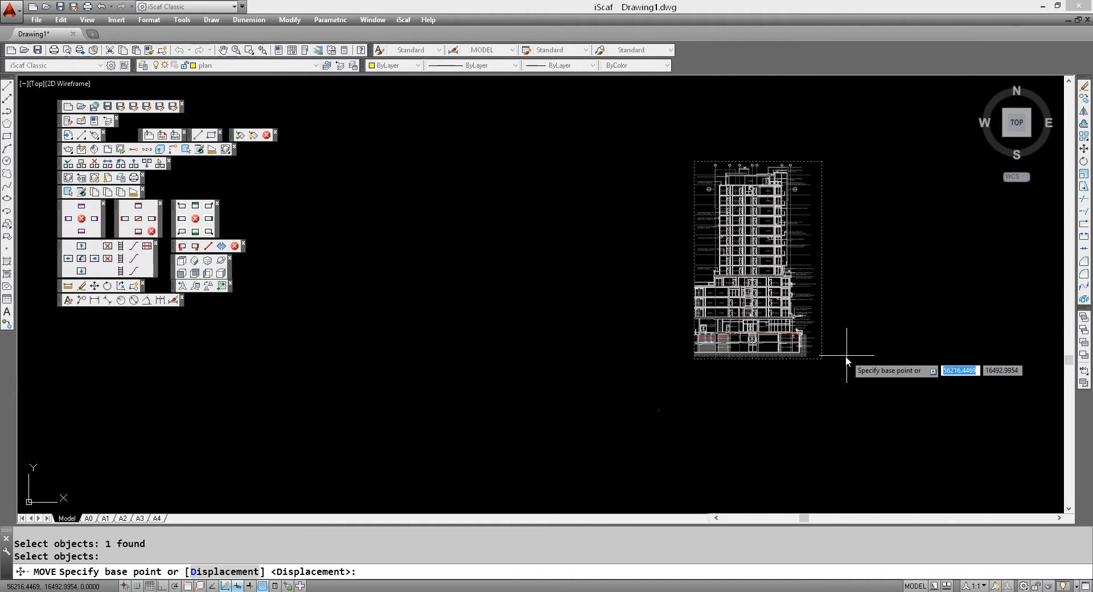
{"action": "left_click", "coordinate": [845, 356]}
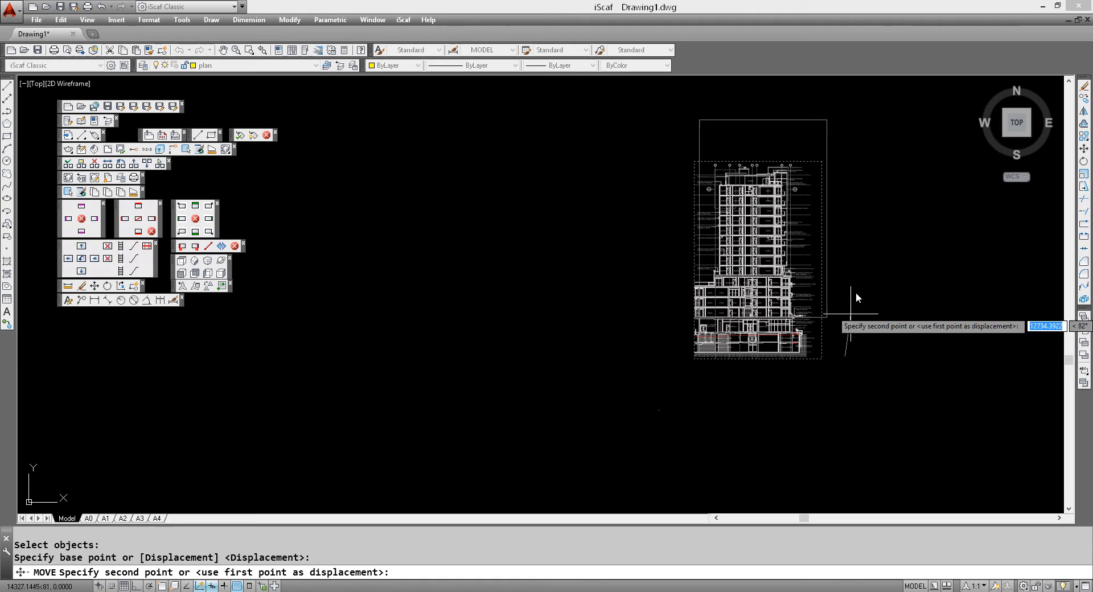
{"action": "left_click", "coordinate": [872, 113]}
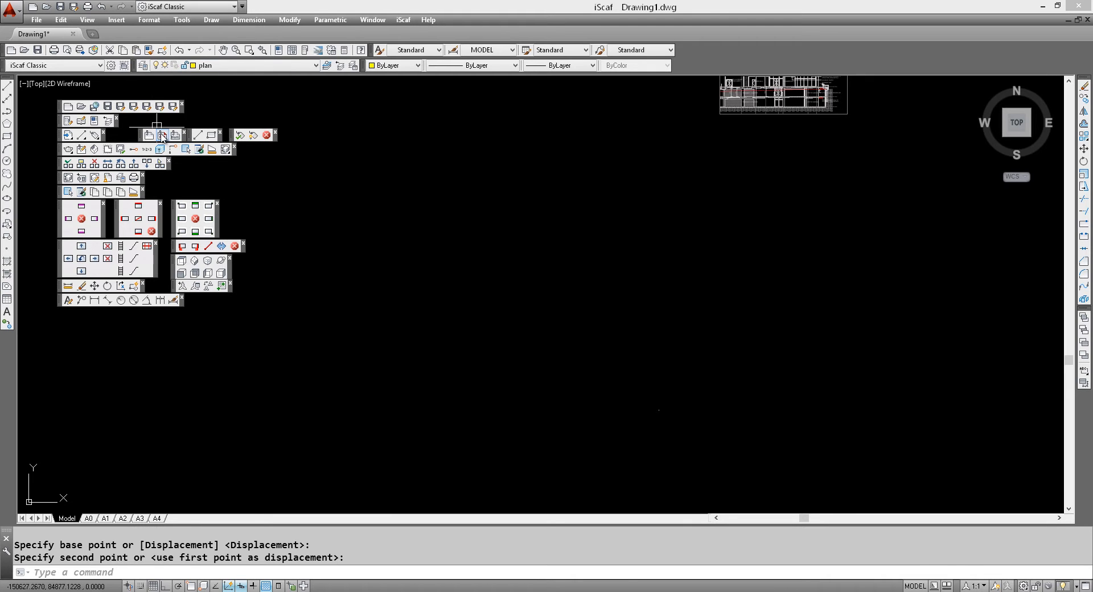
Insert Level 8.pdf from the _commercial folder as a PDF underlay, keeping the rotation angle at 0.
{"action": "left_click", "coordinate": [162, 135]}
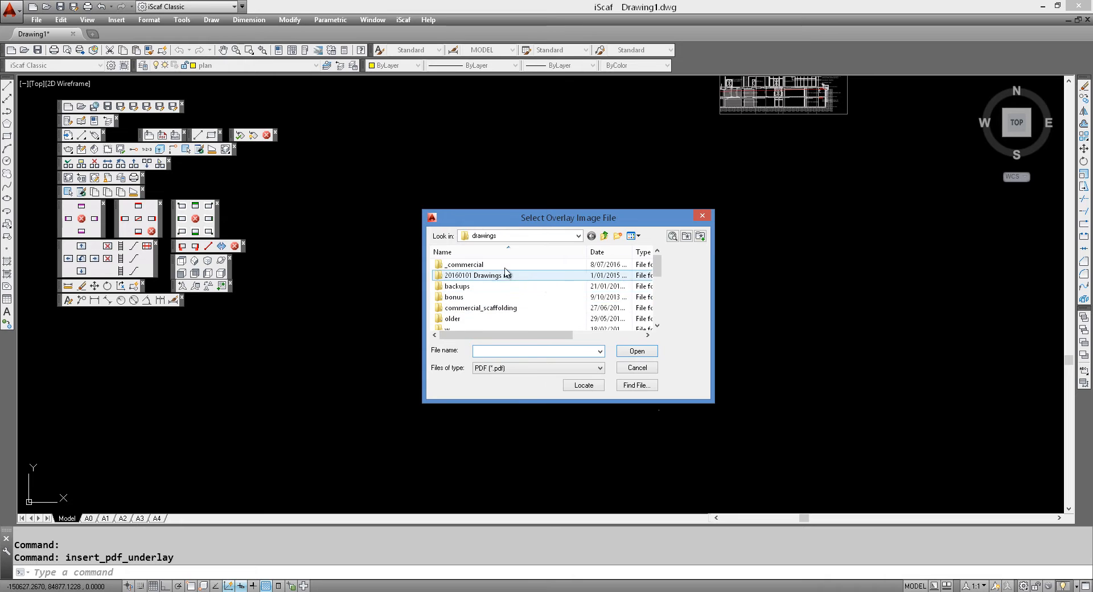
{"action": "double_click", "coordinate": [499, 266]}
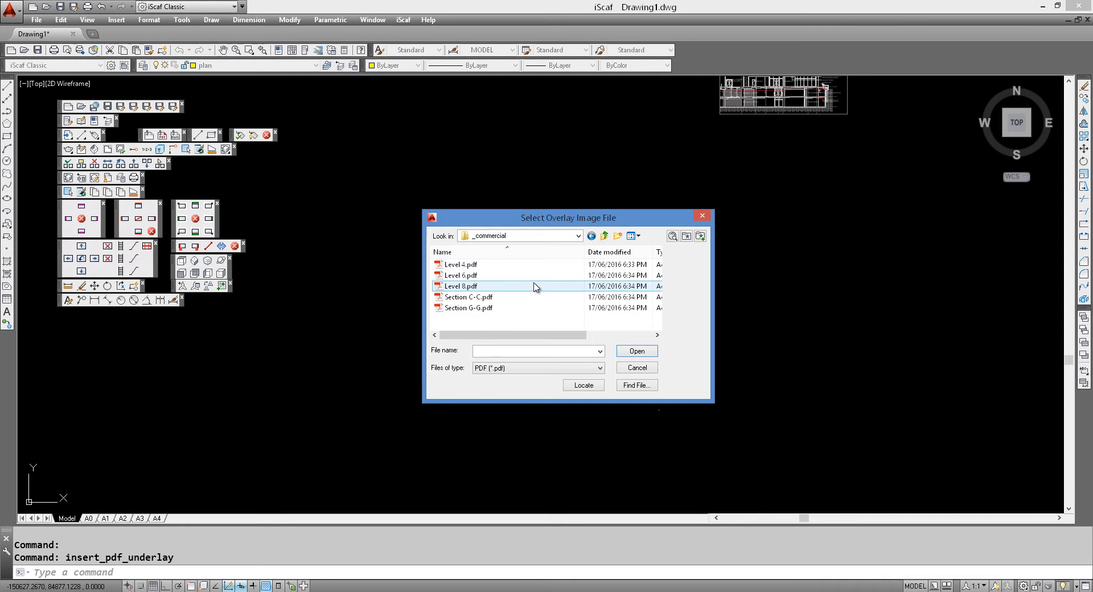
{"action": "double_click", "coordinate": [496, 287]}
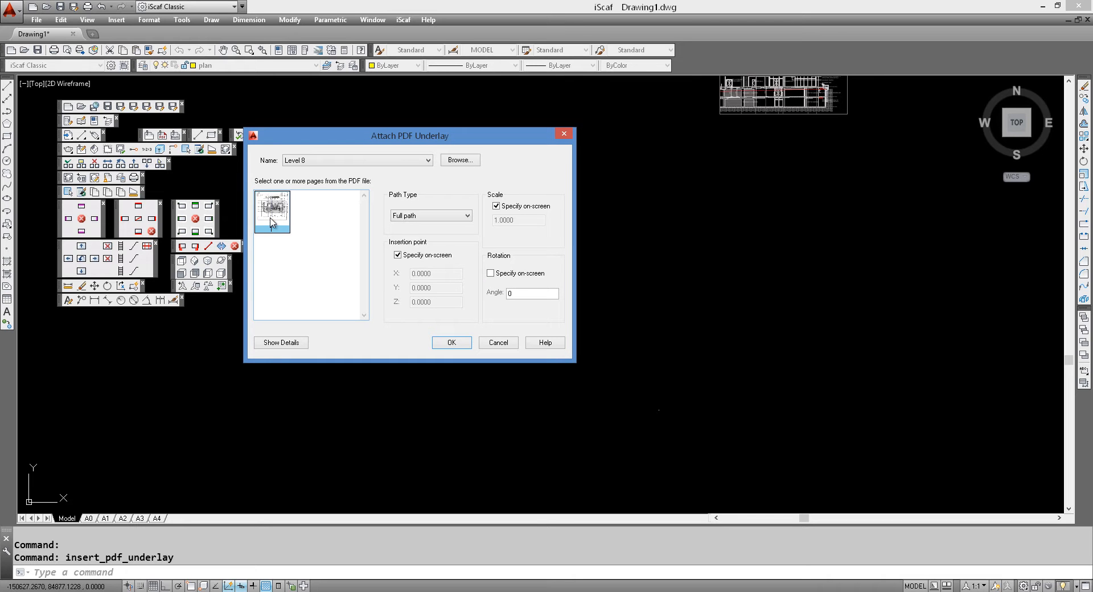
{"action": "left_click", "coordinate": [448, 342]}
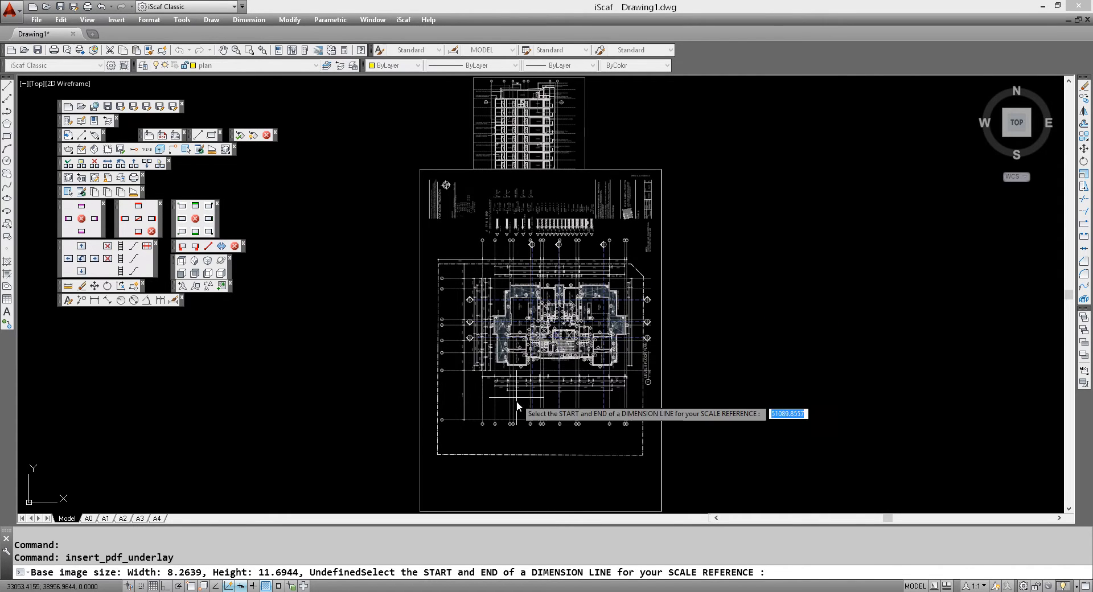
Scale the Level 8 underlay by referencing the dimension line between gridlines A and B with a length of 12144.
{"action": "scroll", "coordinate": [510, 419], "scroll_direction": "up", "scroll_amount": 4}
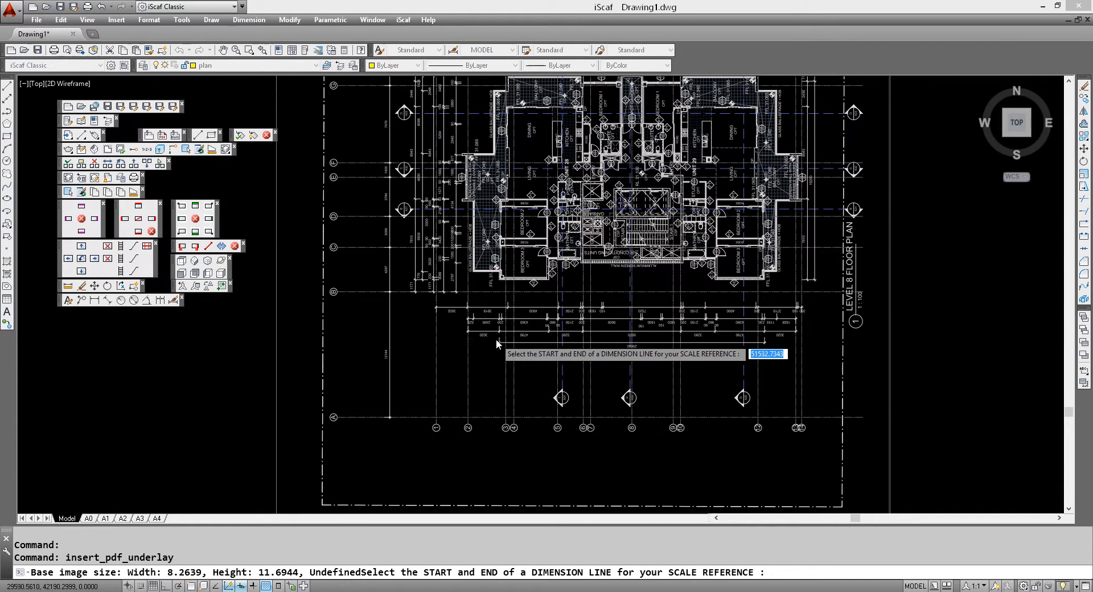
{"action": "scroll", "coordinate": [497, 343], "scroll_direction": "up", "scroll_amount": 5}
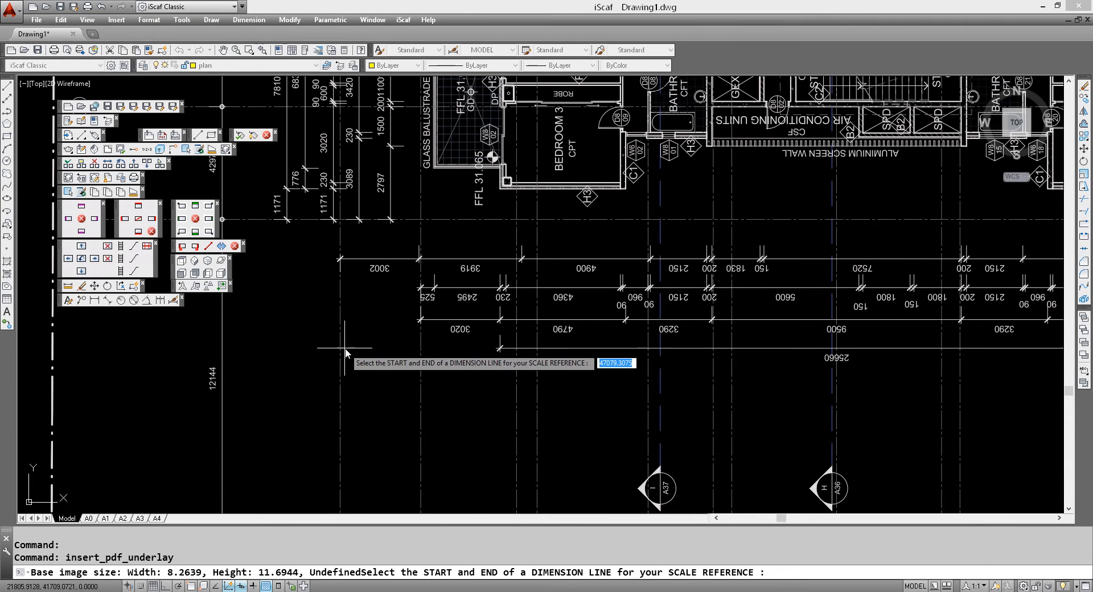
{"action": "scroll", "coordinate": [344, 355], "scroll_direction": "down", "scroll_amount": 2}
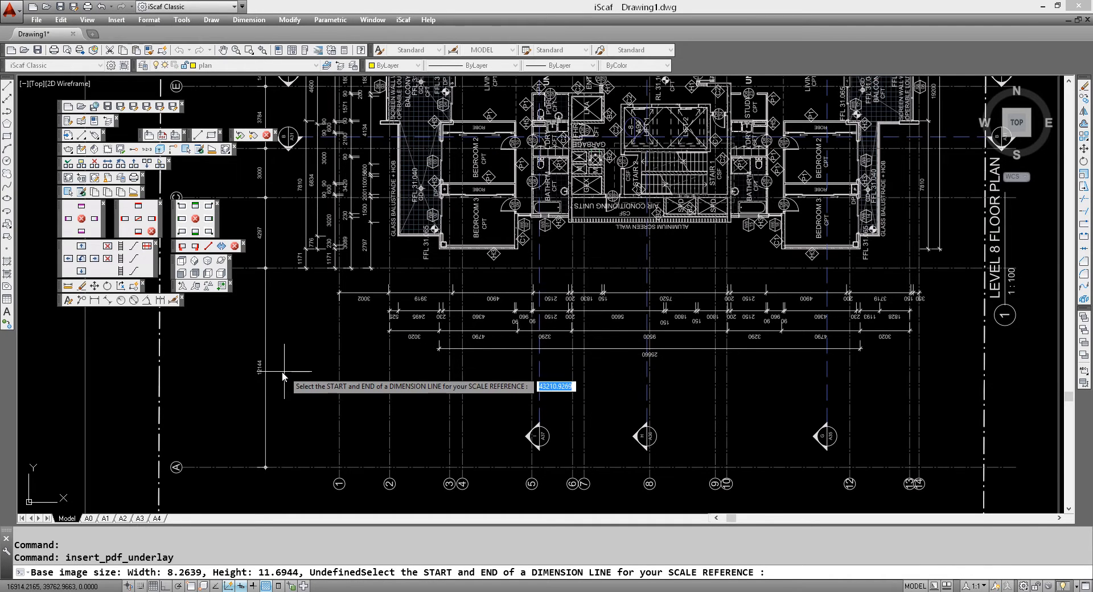
{"action": "scroll", "coordinate": [285, 372], "scroll_direction": "up", "scroll_amount": 2}
{"action": "scroll", "coordinate": [277, 372], "scroll_direction": "down", "scroll_amount": 2}
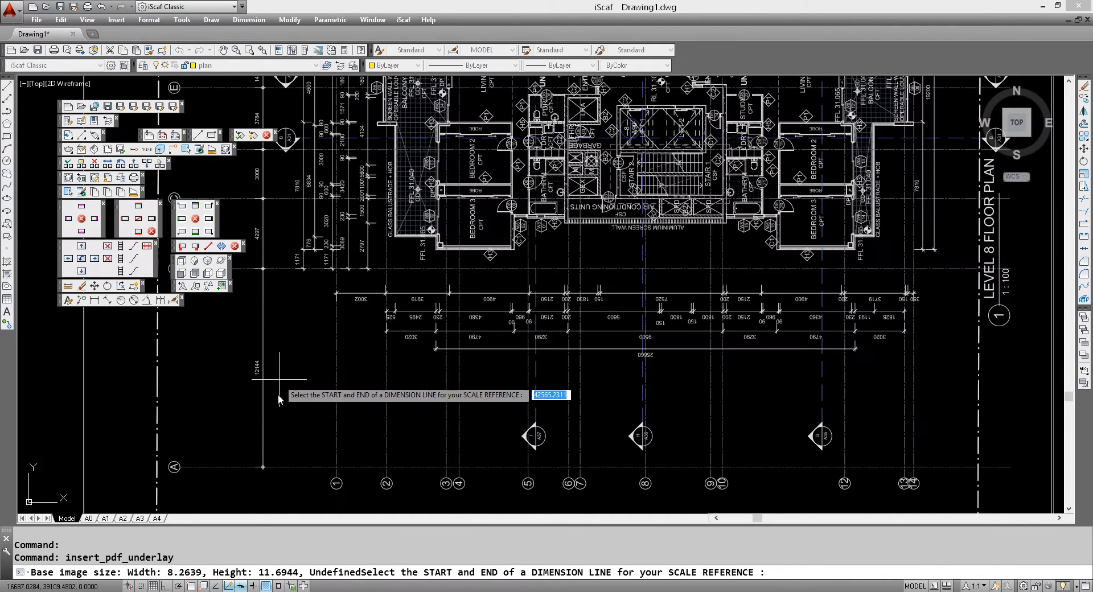
{"action": "left_click", "coordinate": [263, 467]}
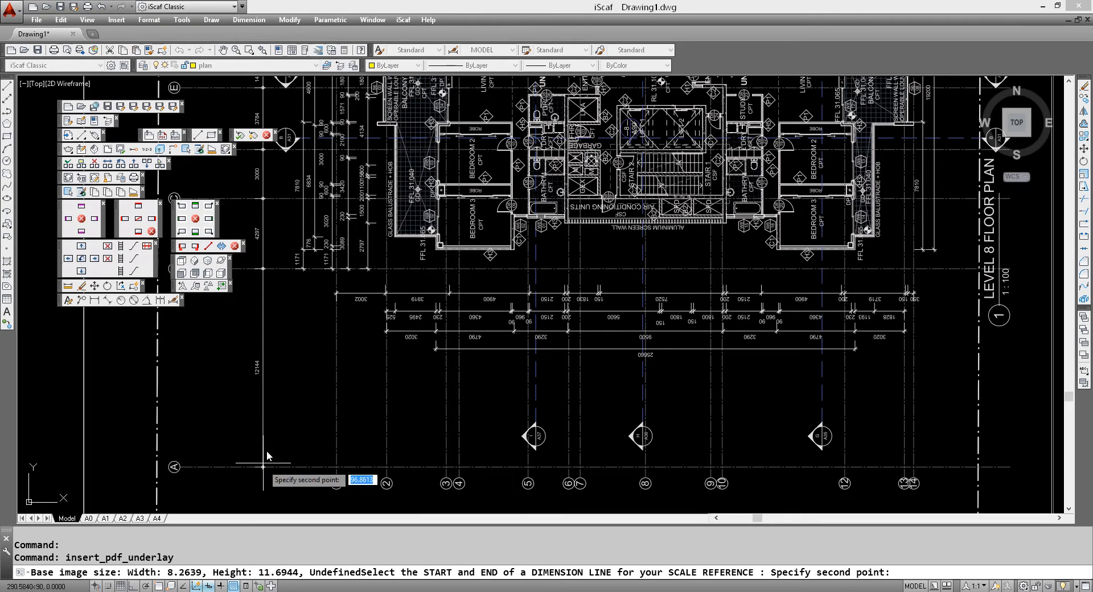
{"action": "left_click", "coordinate": [263, 270]}
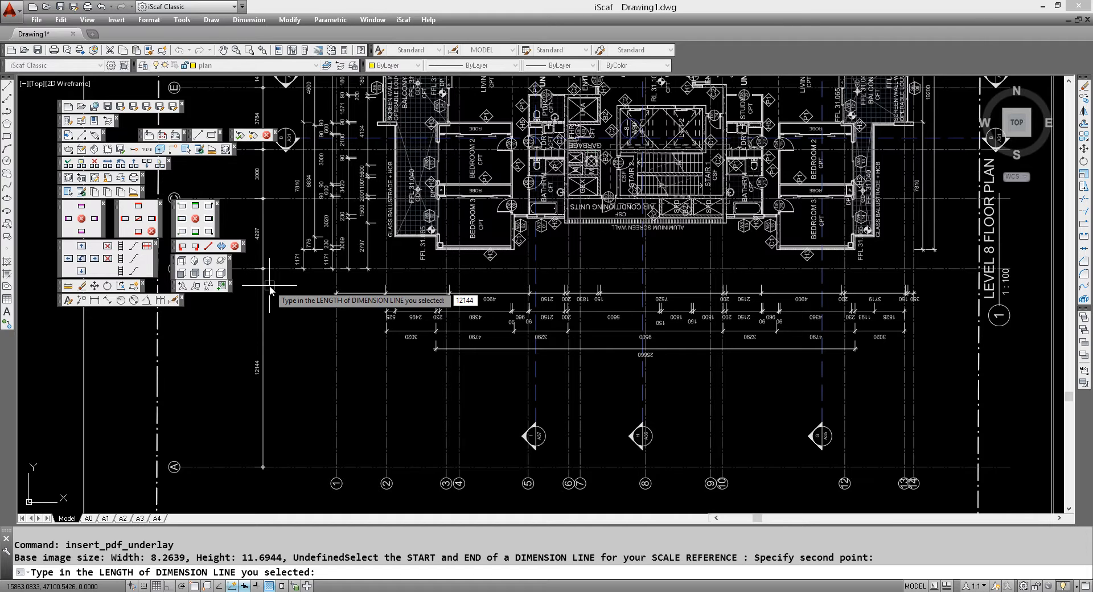
{"action": "key", "text": "Return"}
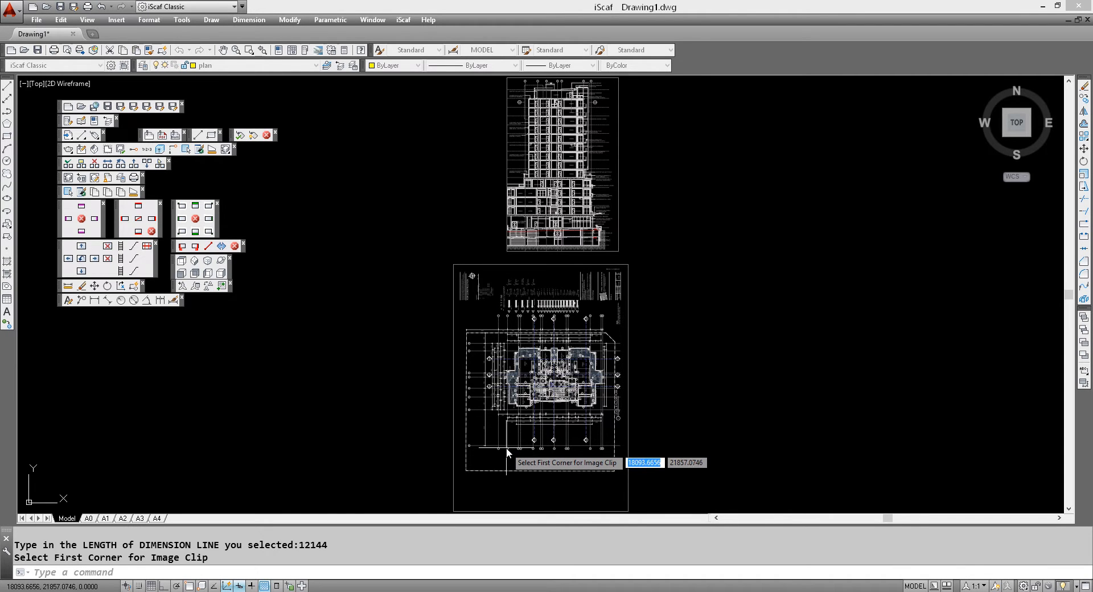
Clip the Level 8 underlay to a rectangle around the floor plan and its gridlines, cropping out the title block and legend.
{"action": "scroll", "coordinate": [504, 451], "scroll_direction": "up", "scroll_amount": 2}
{"action": "scroll", "coordinate": [496, 449], "scroll_direction": "up", "scroll_amount": 4}
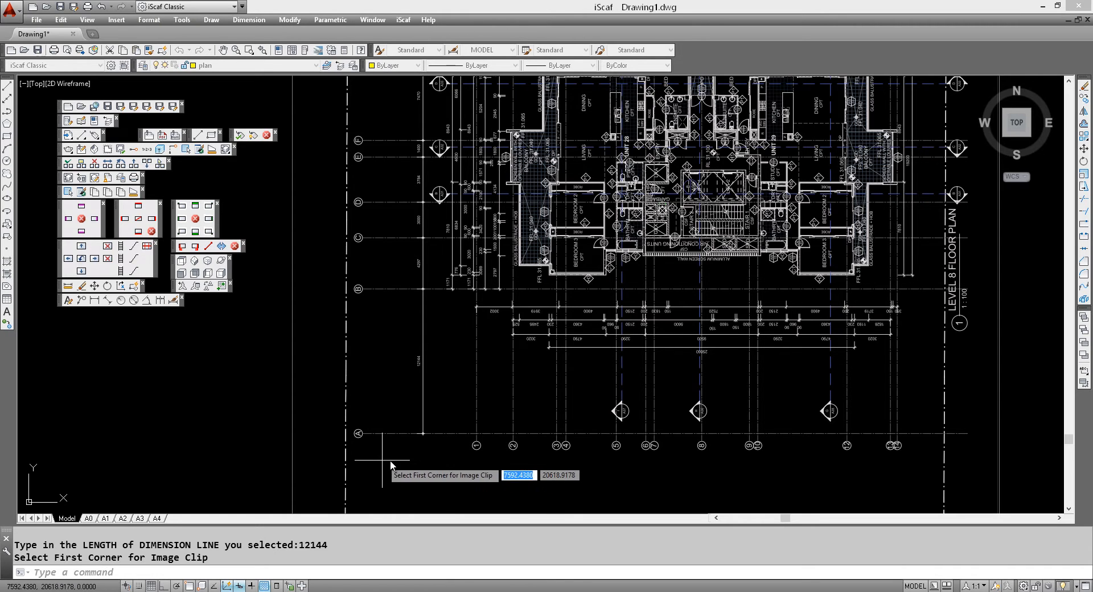
{"action": "left_click", "coordinate": [349, 460]}
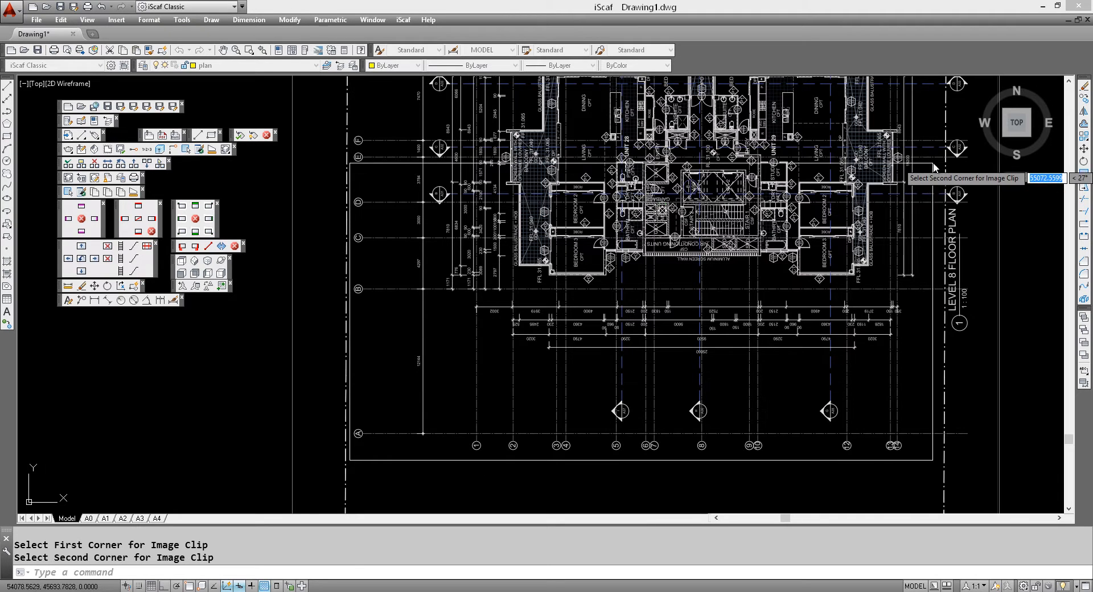
{"action": "middle_click_drag", "start_coordinate": [912, 208], "coordinate": [912, 209]}
{"action": "scroll", "coordinate": [912, 208], "scroll_direction": "down", "scroll_amount": 3}
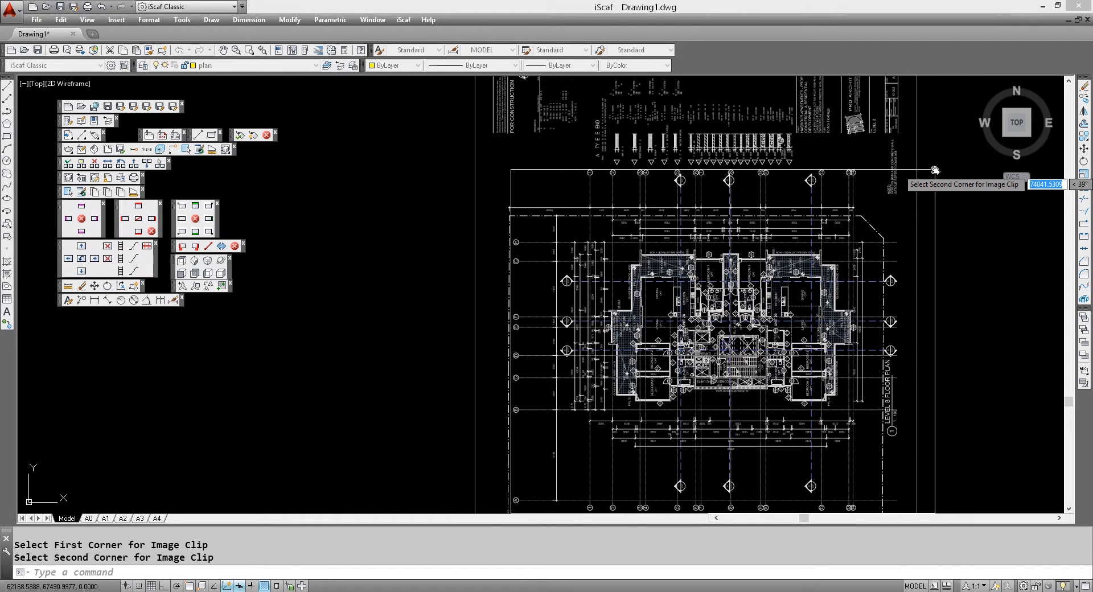
{"action": "left_click", "coordinate": [928, 214]}
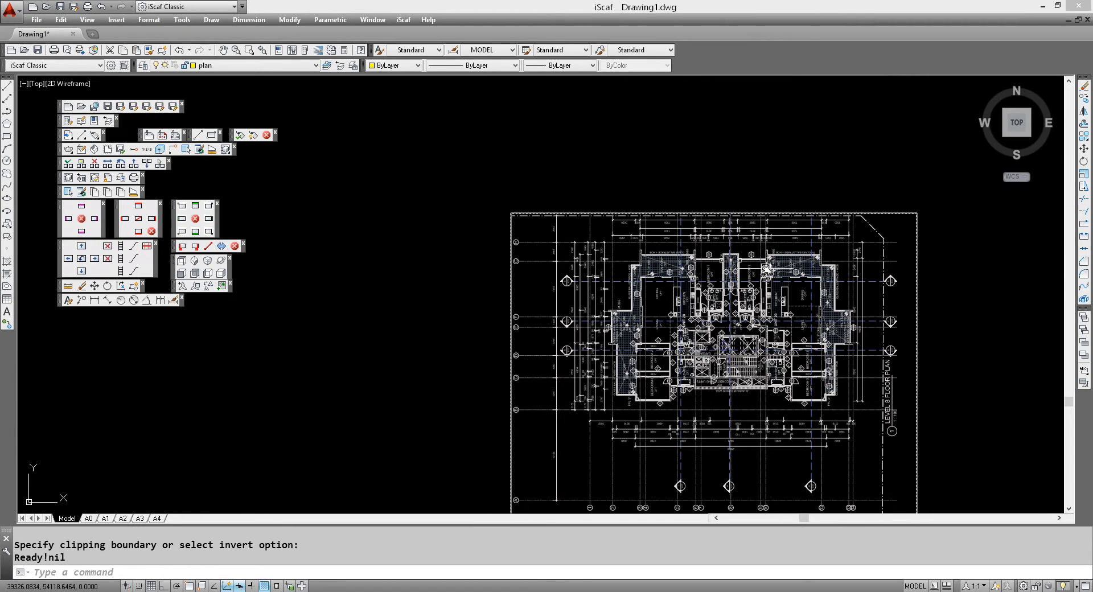
Rotate the clipped Level 8 underlay by -90 degrees about a point near the middle of the floor plan.
{"action": "scroll", "coordinate": [678, 252], "scroll_direction": "up", "scroll_amount": 5}
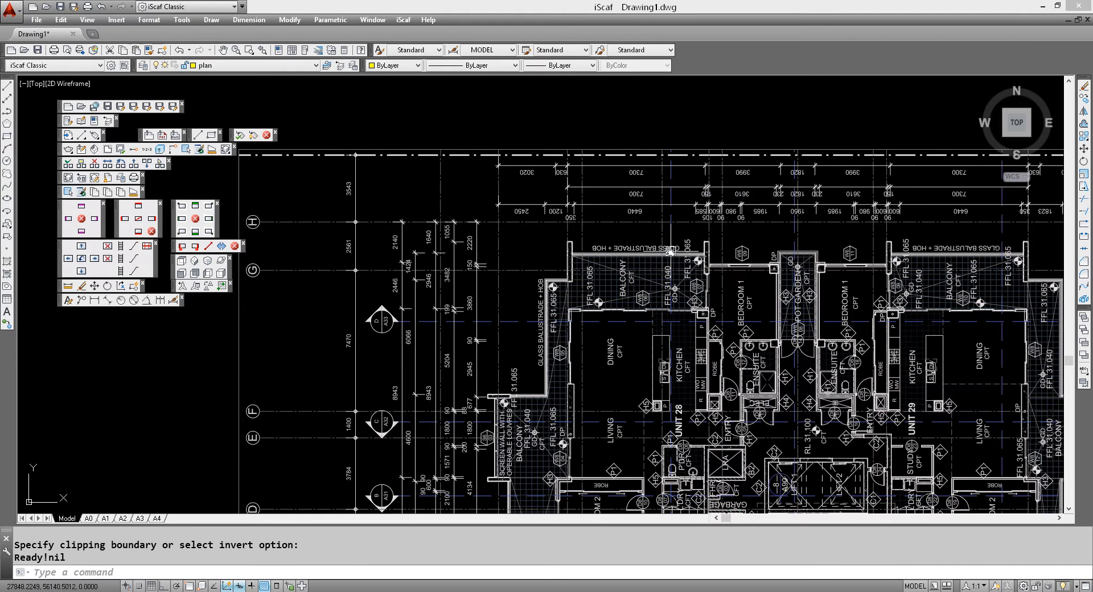
{"action": "scroll", "coordinate": [661, 251], "scroll_direction": "down", "scroll_amount": 4}
{"action": "middle_click_drag", "start_coordinate": [638, 252], "coordinate": [642, 196]}
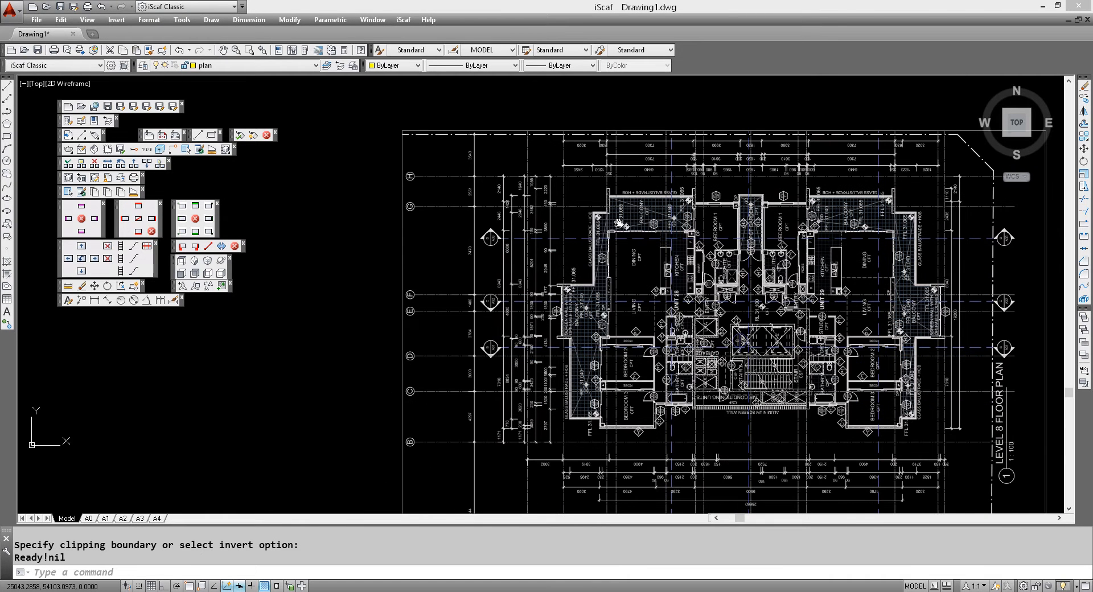
{"action": "left_click", "coordinate": [107, 286]}
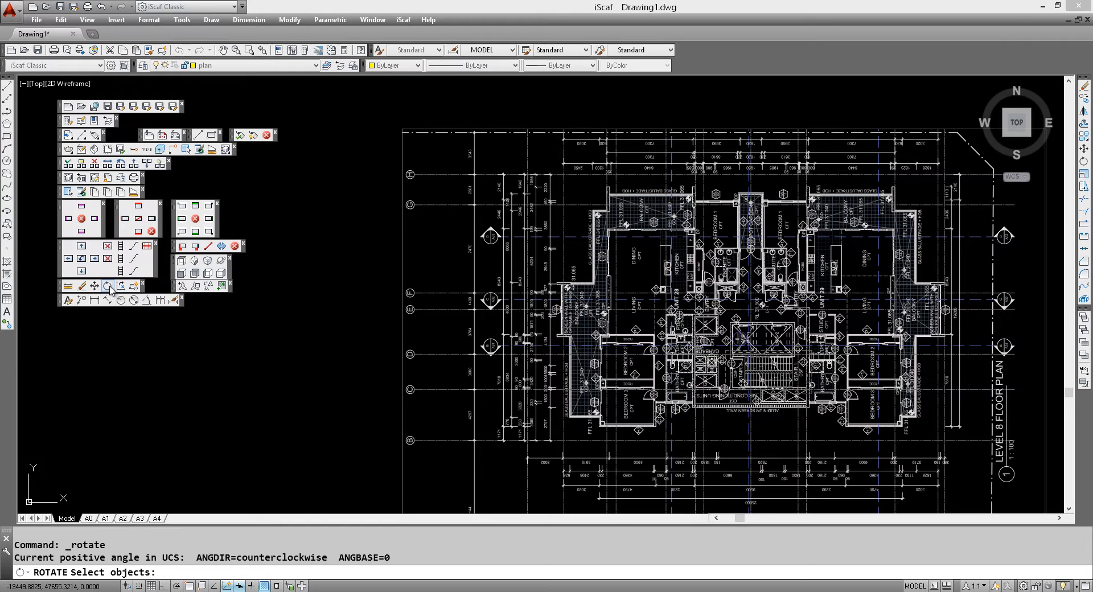
{"action": "left_click", "coordinate": [402, 268]}
{"action": "key", "text": "Return"}
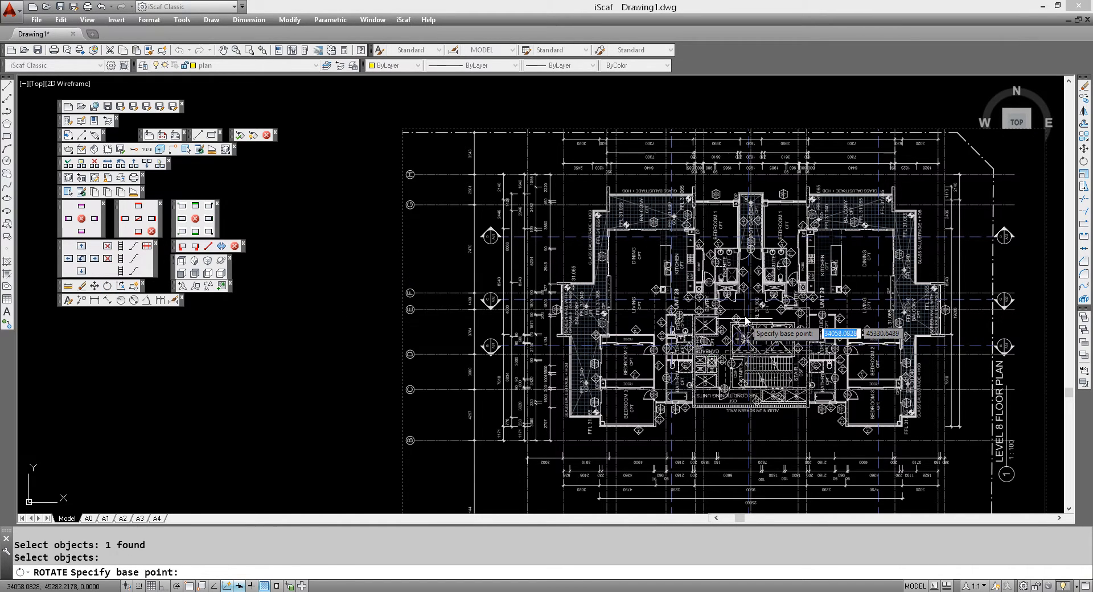
{"action": "left_click", "coordinate": [713, 325]}
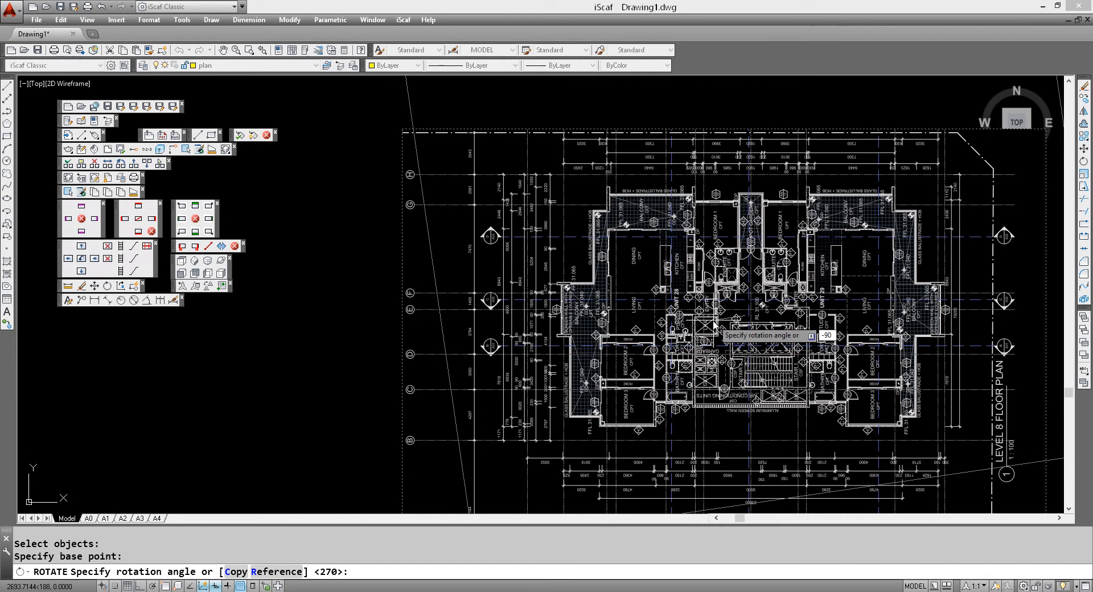
{"action": "key", "text": "Return"}
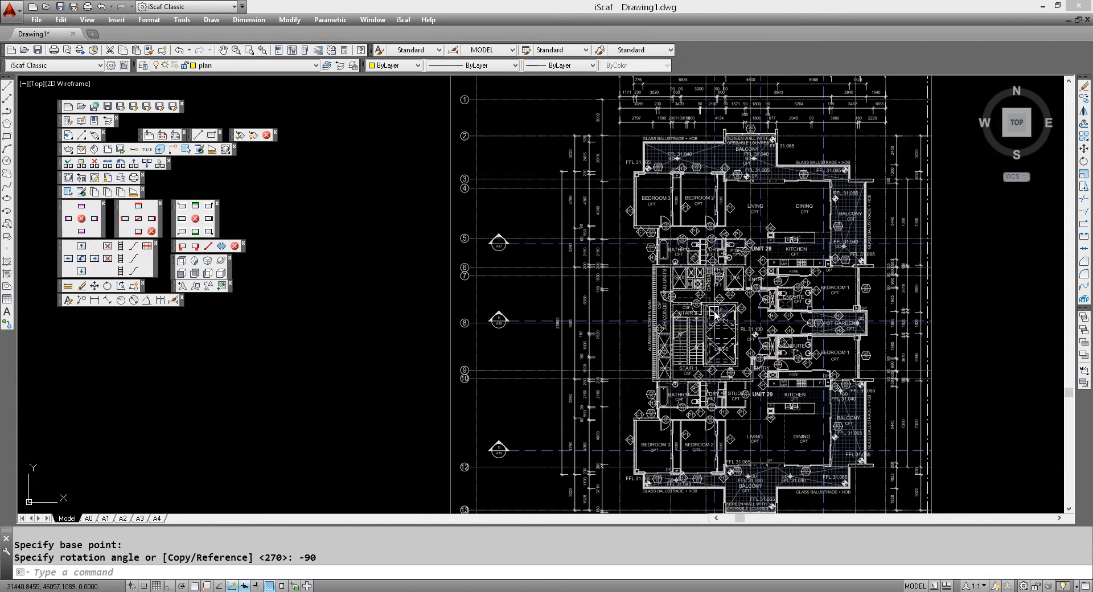
Move the Level 8 floor plan underlay horizontally to the right, using a base point on its lower edge.
{"action": "scroll", "coordinate": [713, 314], "scroll_direction": "down", "scroll_amount": 3}
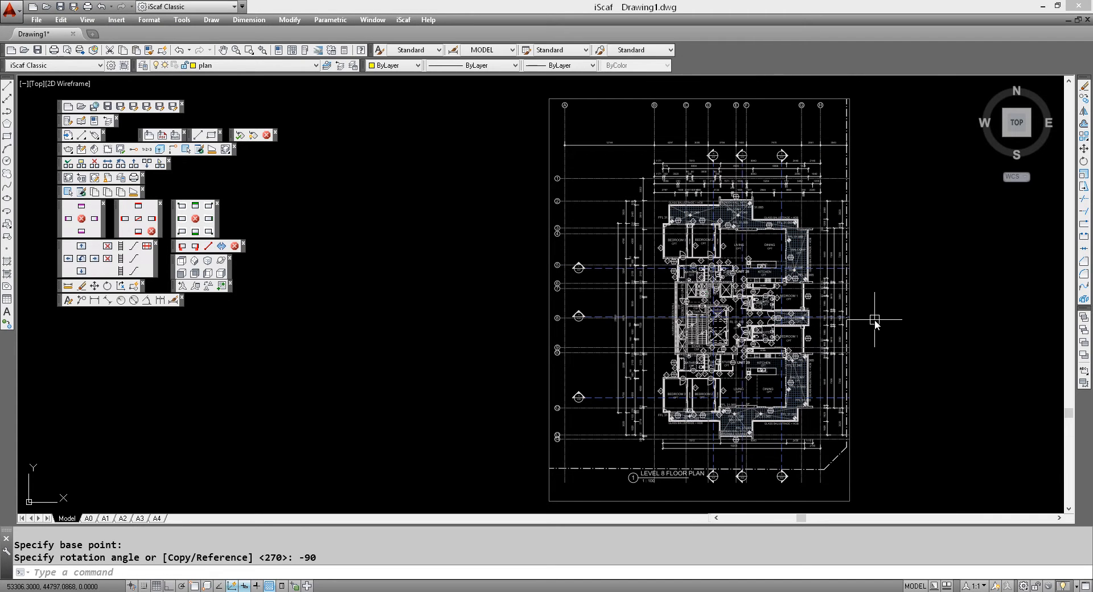
{"action": "scroll", "coordinate": [898, 346], "scroll_direction": "down", "scroll_amount": 1}
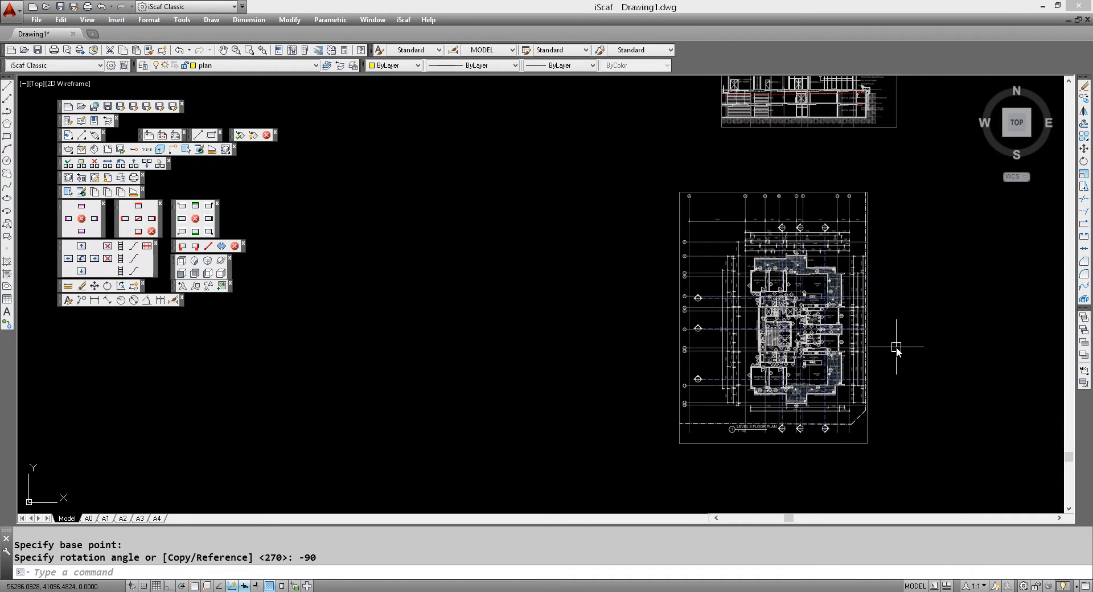
{"action": "scroll", "coordinate": [907, 350], "scroll_direction": "up", "scroll_amount": 1}
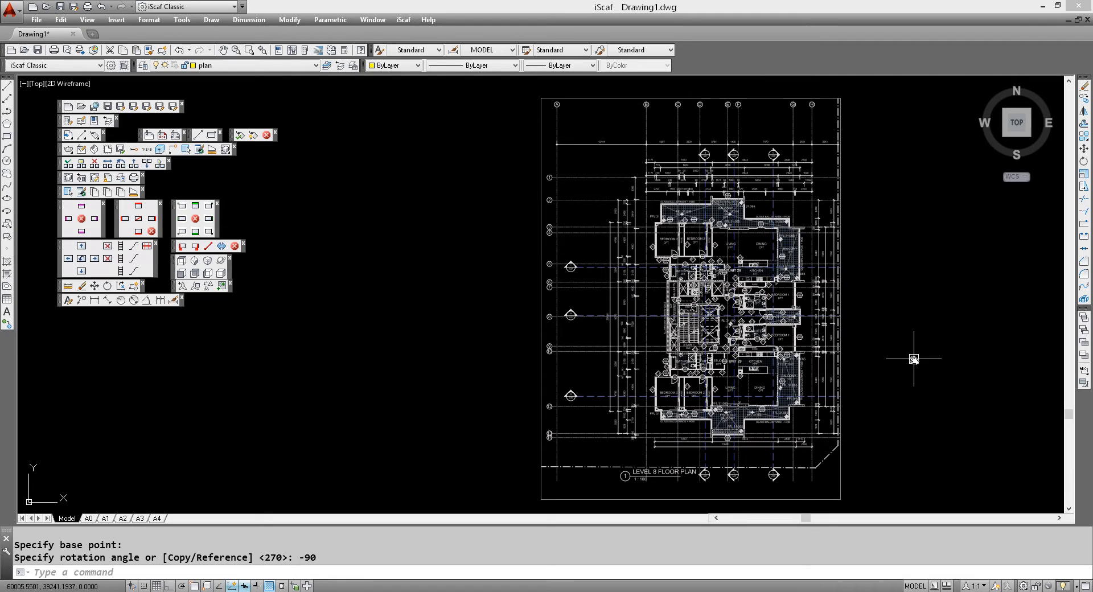
{"action": "middle_click_drag", "start_coordinate": [876, 348], "coordinate": [824, 325]}
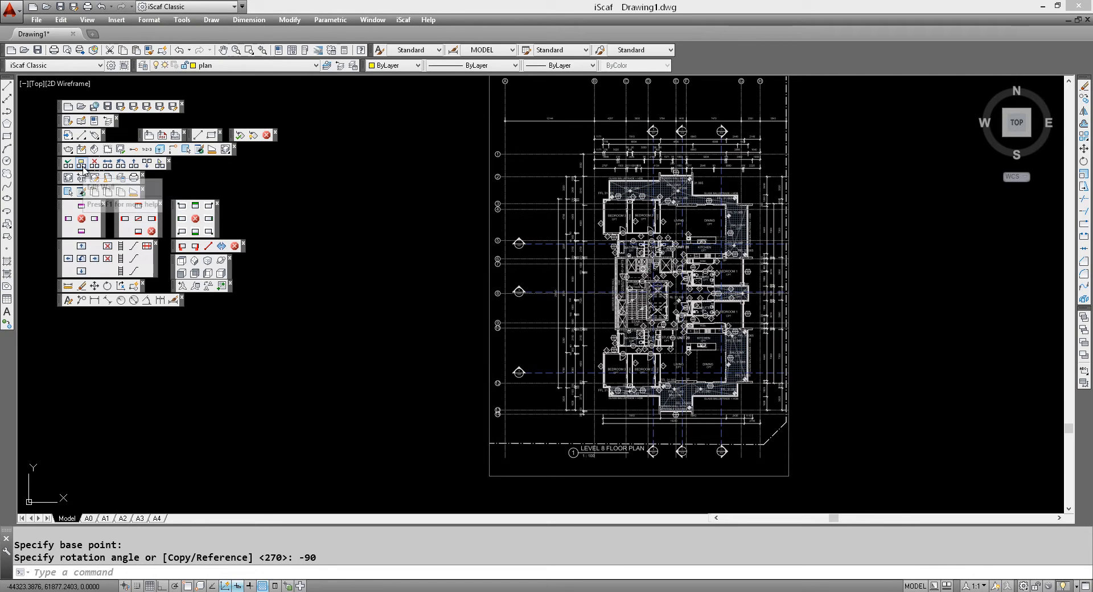
{"action": "left_click", "coordinate": [98, 290]}
{"action": "left_click", "coordinate": [842, 476]}
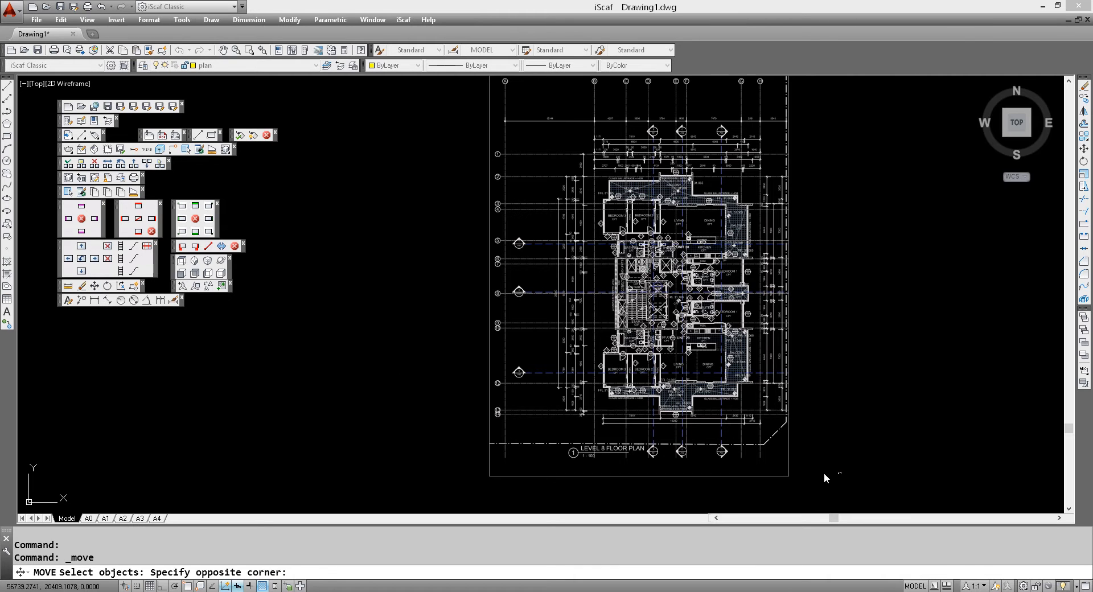
{"action": "left_click", "coordinate": [736, 452]}
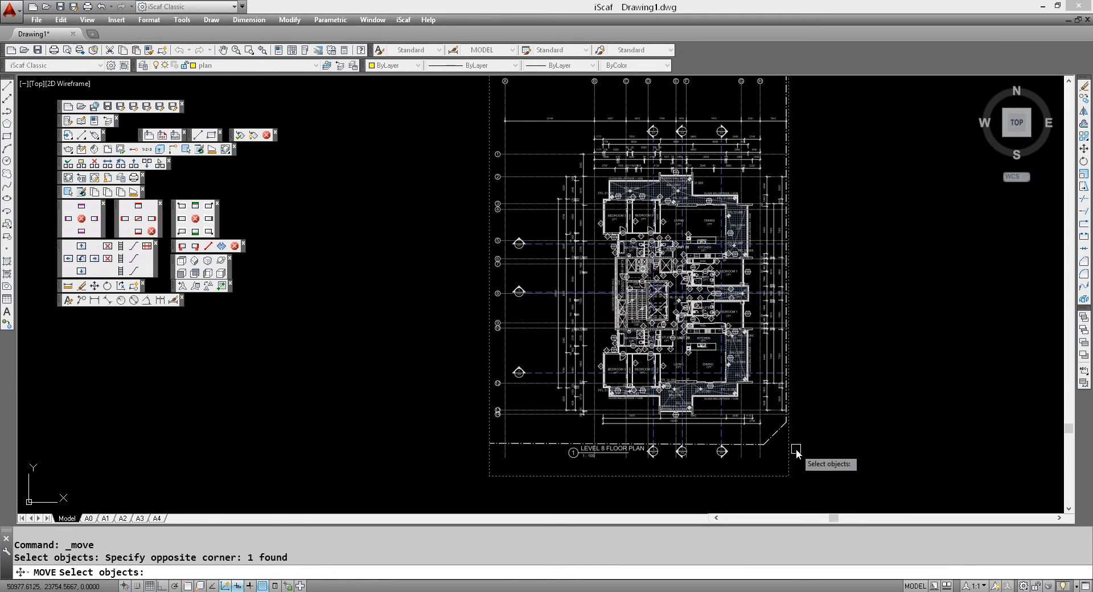
{"action": "key", "text": "Return"}
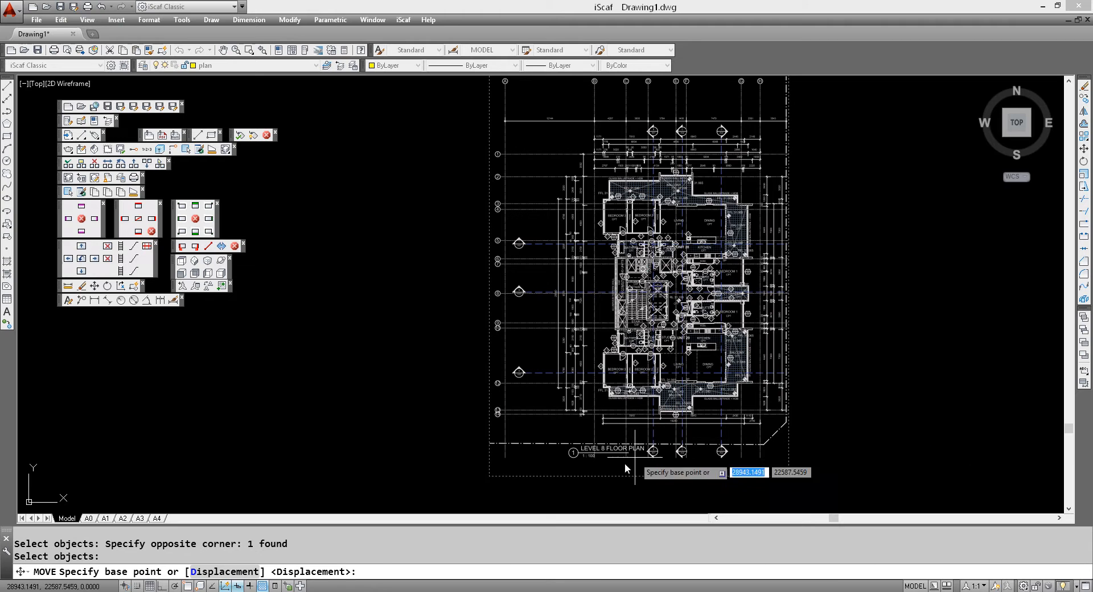
{"action": "left_click", "coordinate": [617, 475]}
{"action": "middle_click_drag", "start_coordinate": [937, 471], "coordinate": [909, 472]}
{"action": "middle_click_drag", "start_coordinate": [808, 461], "coordinate": [761, 458]}
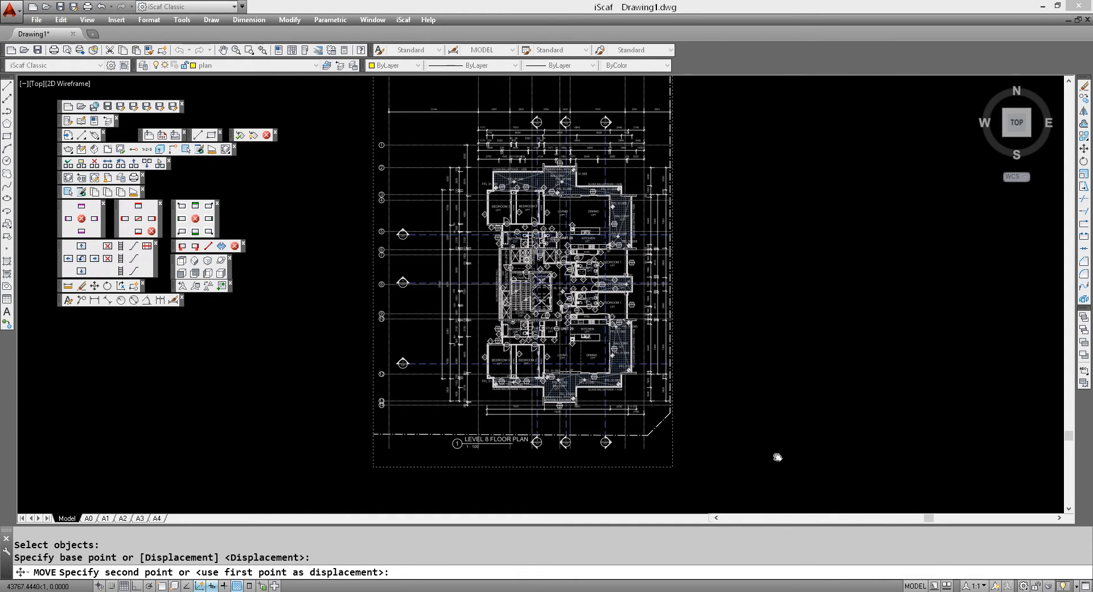
{"action": "left_click", "coordinate": [845, 465]}
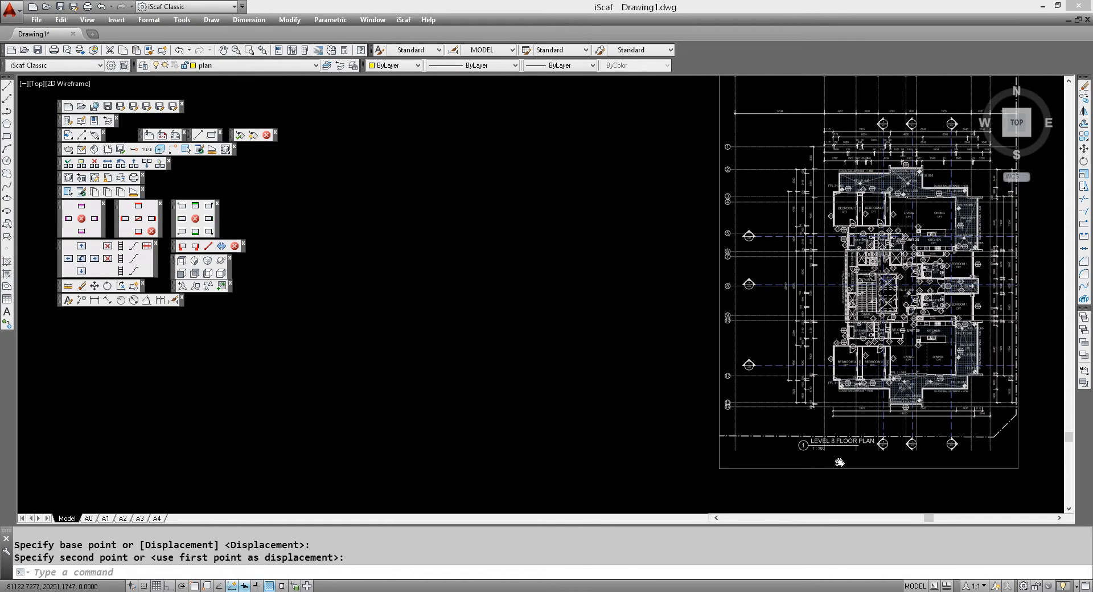
Start a line with Ortho on at the outer balustrade corner beside Unit 28's Dining and draw it down to the projecting wall.
{"action": "scroll", "coordinate": [839, 461], "scroll_direction": "down", "scroll_amount": 2}
{"action": "middle_click_drag", "start_coordinate": [871, 435], "coordinate": [855, 367]}
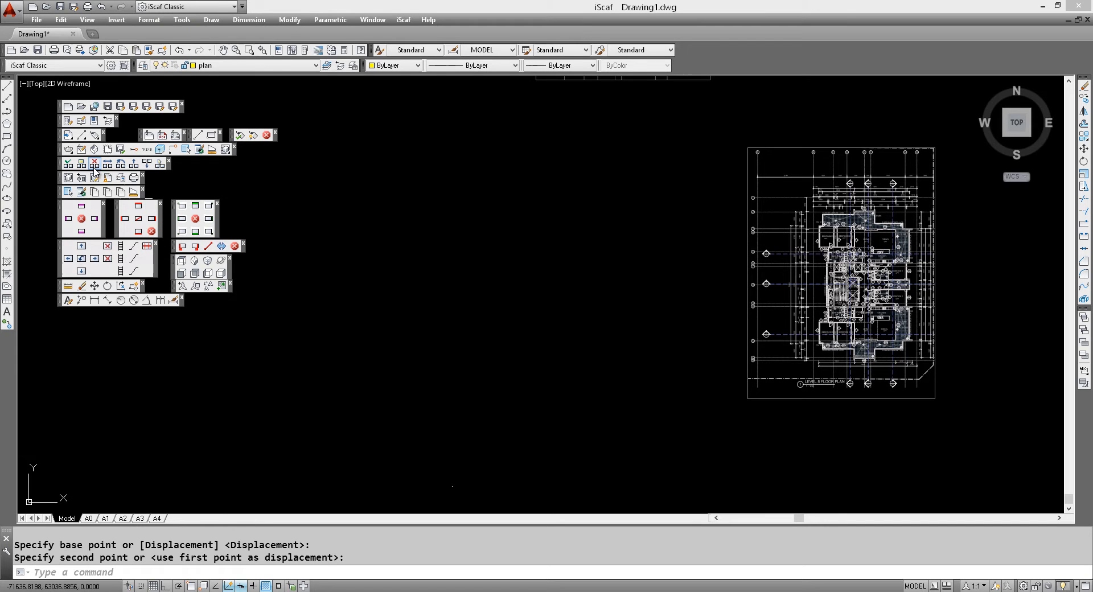
{"action": "left_click", "coordinate": [81, 135]}
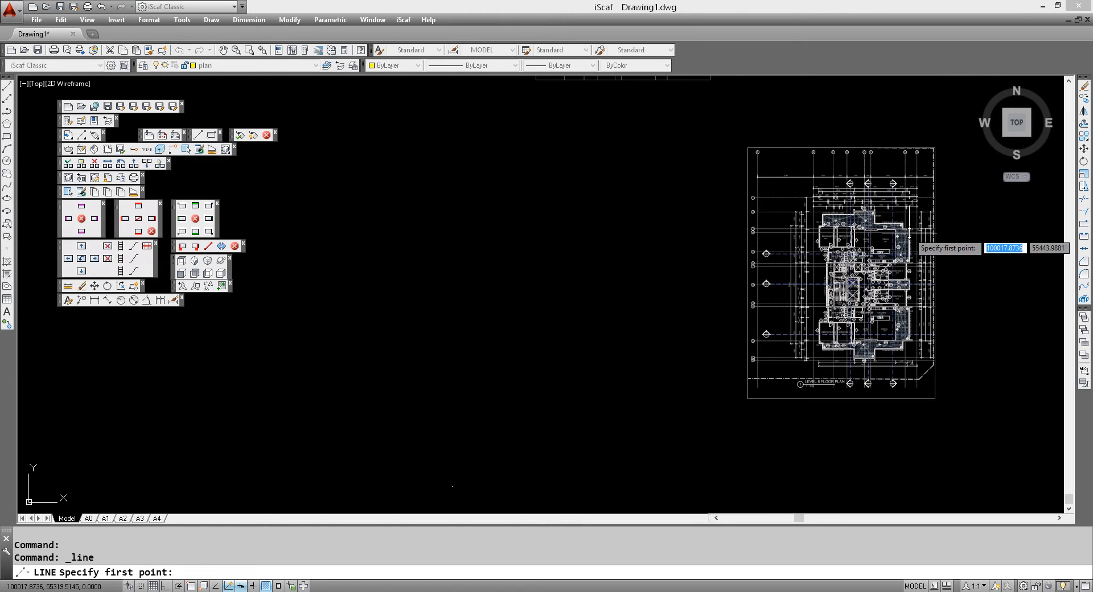
{"action": "middle_click_drag", "start_coordinate": [911, 249], "coordinate": [839, 235]}
{"action": "scroll", "coordinate": [840, 238], "scroll_direction": "up", "scroll_amount": 4}
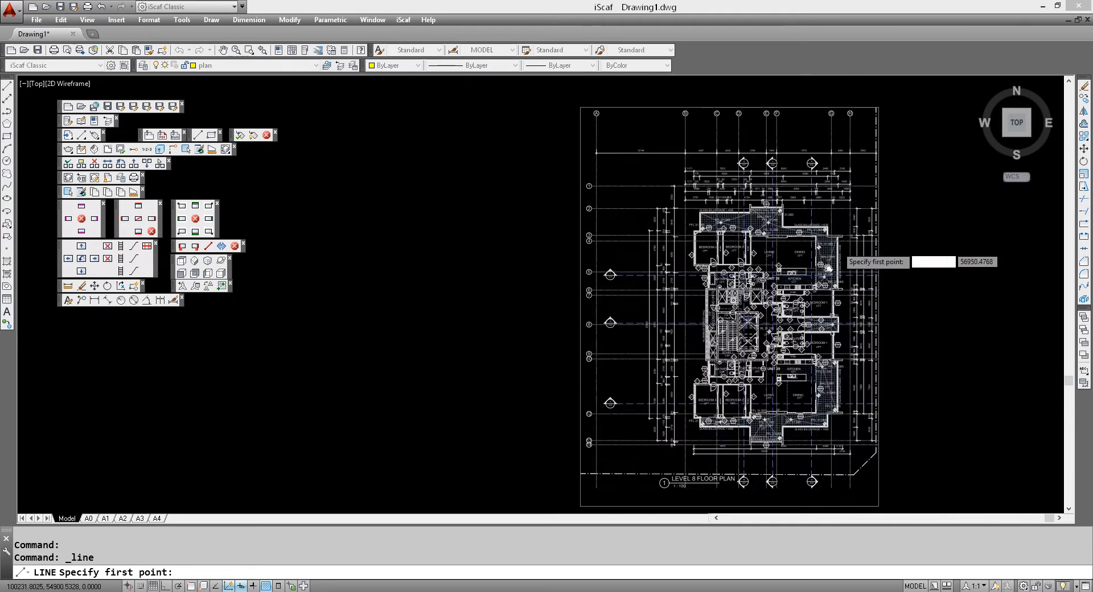
{"action": "scroll", "coordinate": [848, 394], "scroll_direction": "down", "scroll_amount": 2}
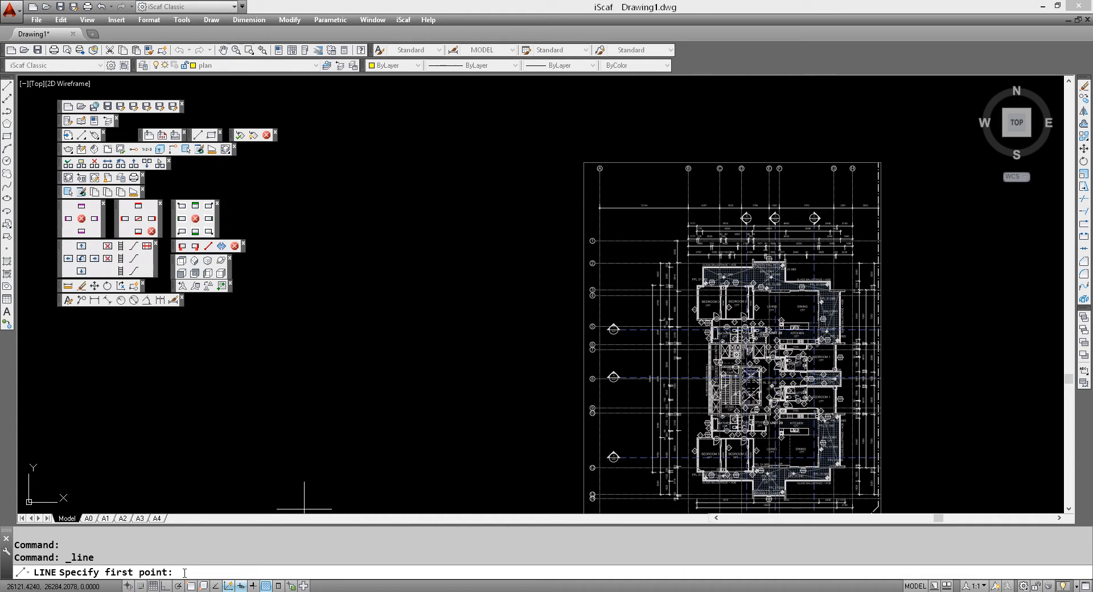
{"action": "left_click", "coordinate": [166, 587]}
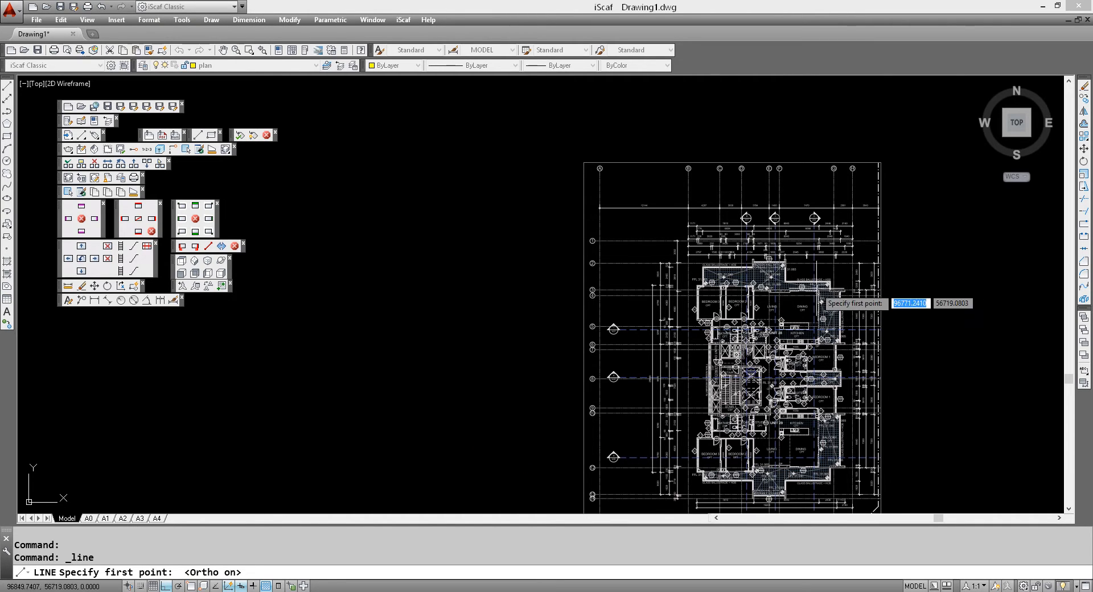
{"action": "scroll", "coordinate": [830, 286], "scroll_direction": "up", "scroll_amount": 2}
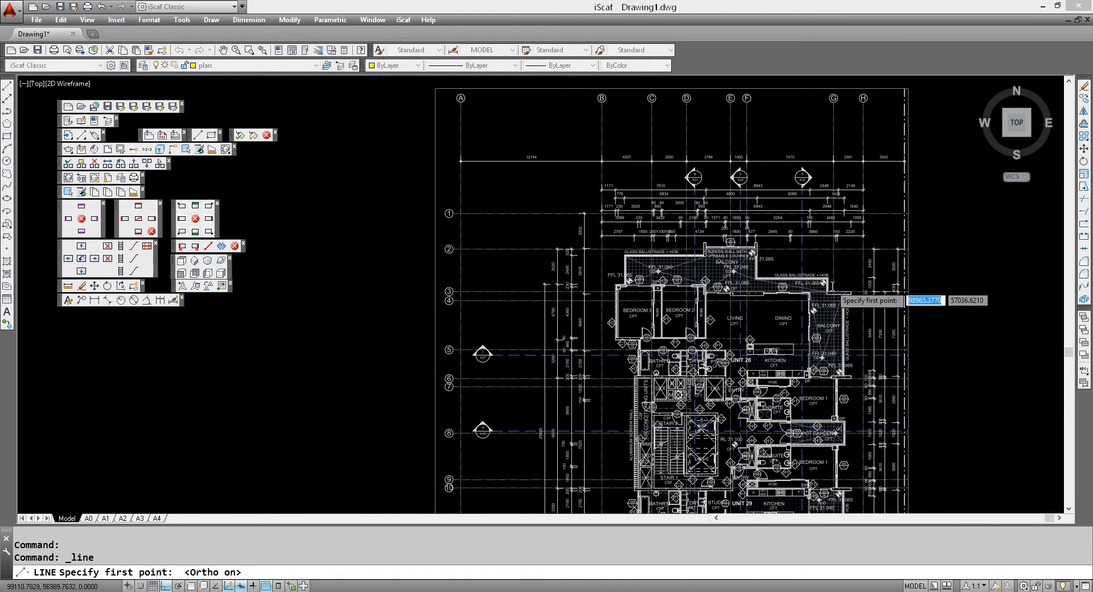
{"action": "scroll", "coordinate": [831, 285], "scroll_direction": "up", "scroll_amount": 2}
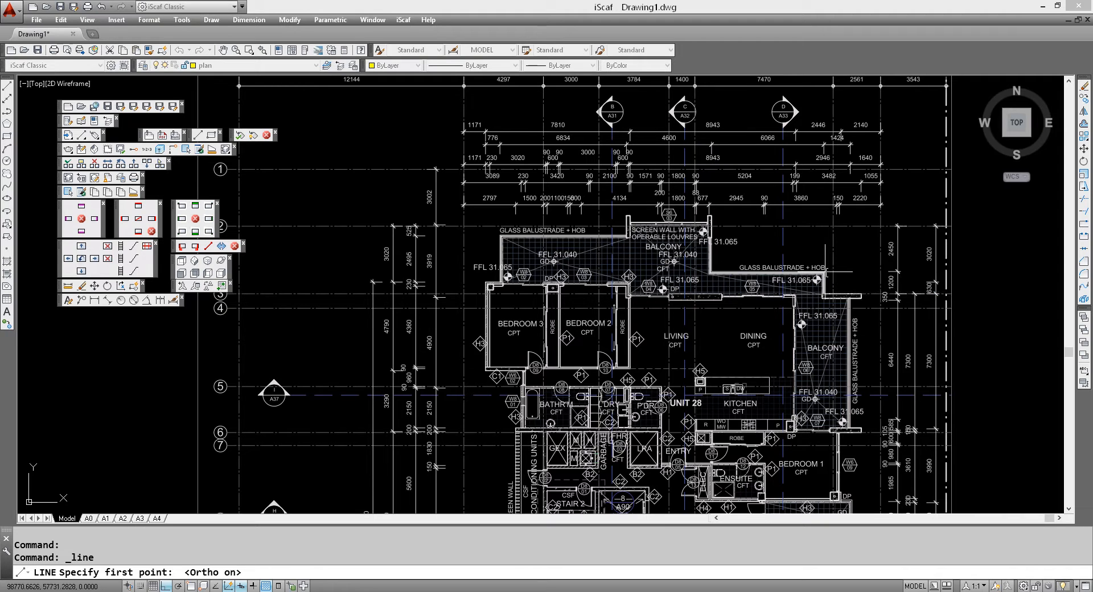
{"action": "left_click", "coordinate": [828, 274]}
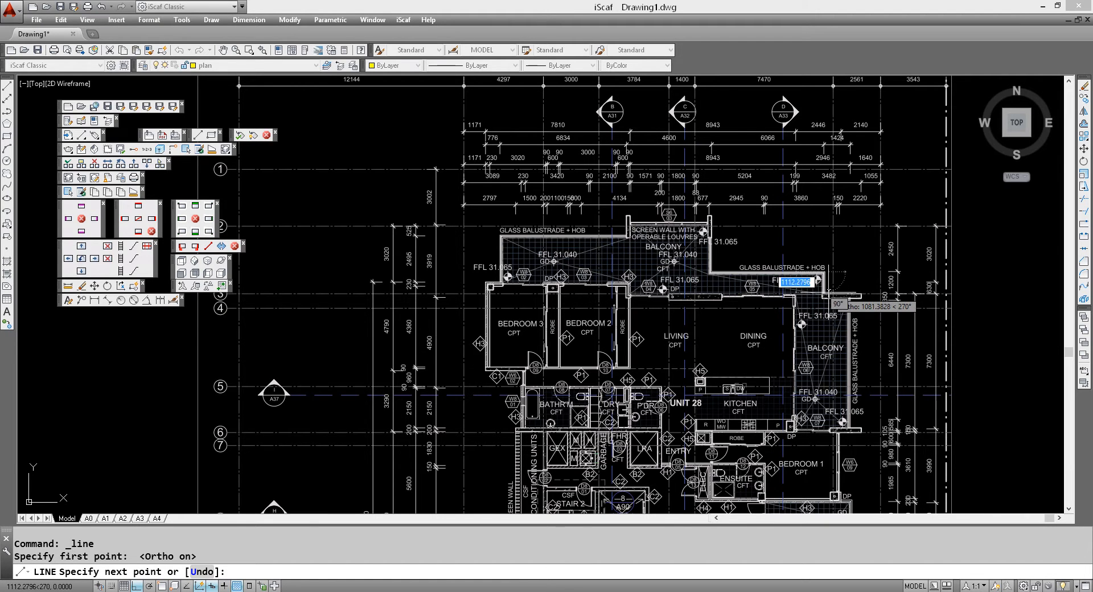
{"action": "scroll", "coordinate": [825, 294], "scroll_direction": "up", "scroll_amount": 4}
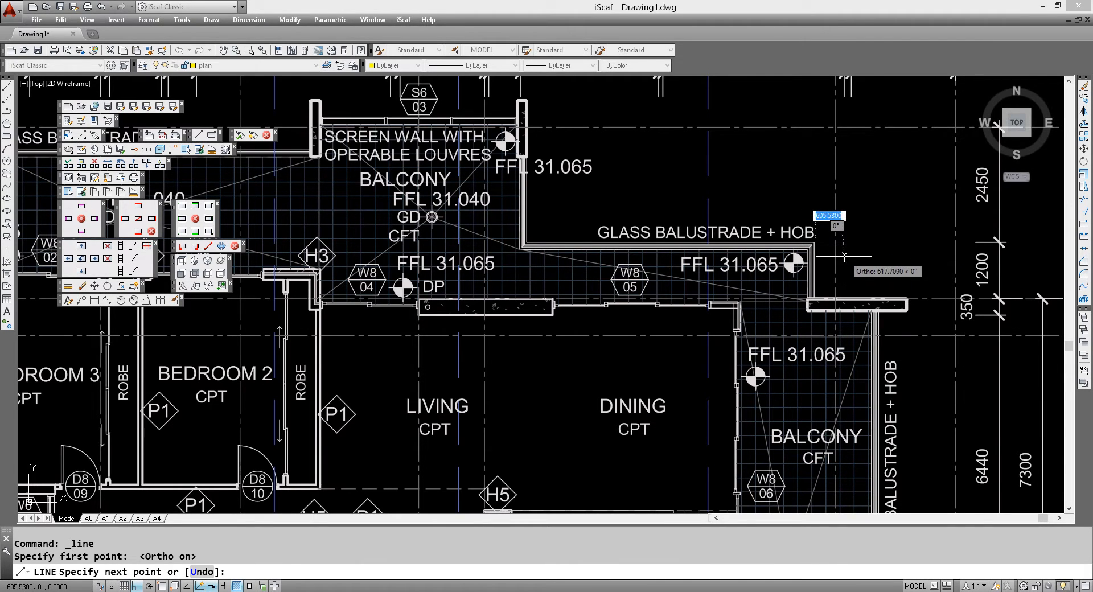
{"action": "left_click", "coordinate": [821, 297]}
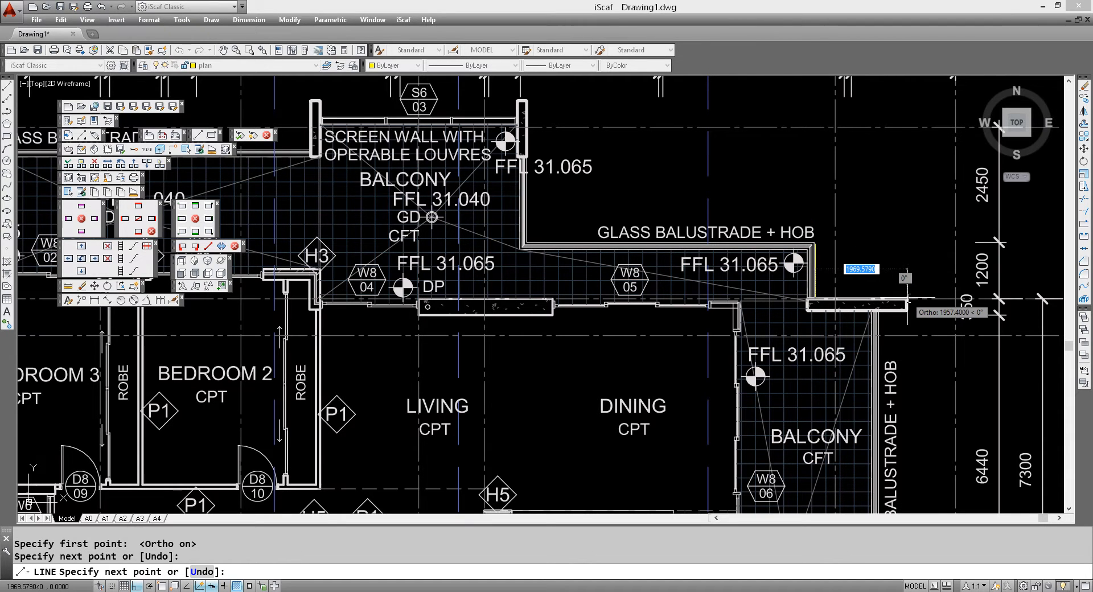
Continue the line around the end of the projecting wall and down the glass balustrade of Unit 28's eastern balcony.
{"action": "left_click", "coordinate": [907, 298]}
{"action": "left_click", "coordinate": [907, 310]}
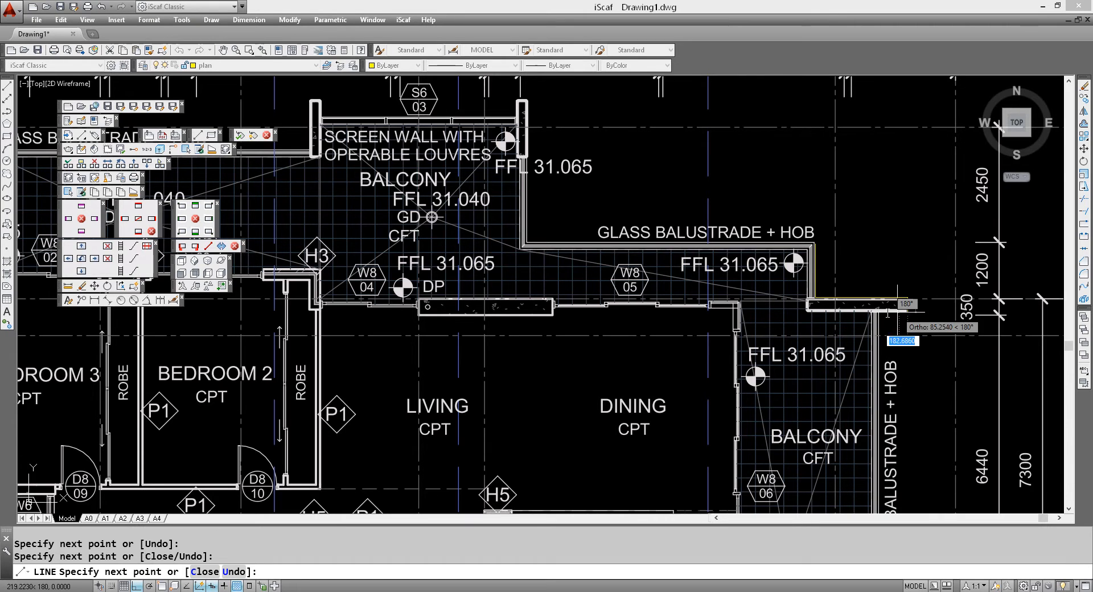
{"action": "left_click", "coordinate": [875, 312]}
{"action": "scroll", "coordinate": [914, 398], "scroll_direction": "down", "scroll_amount": 2}
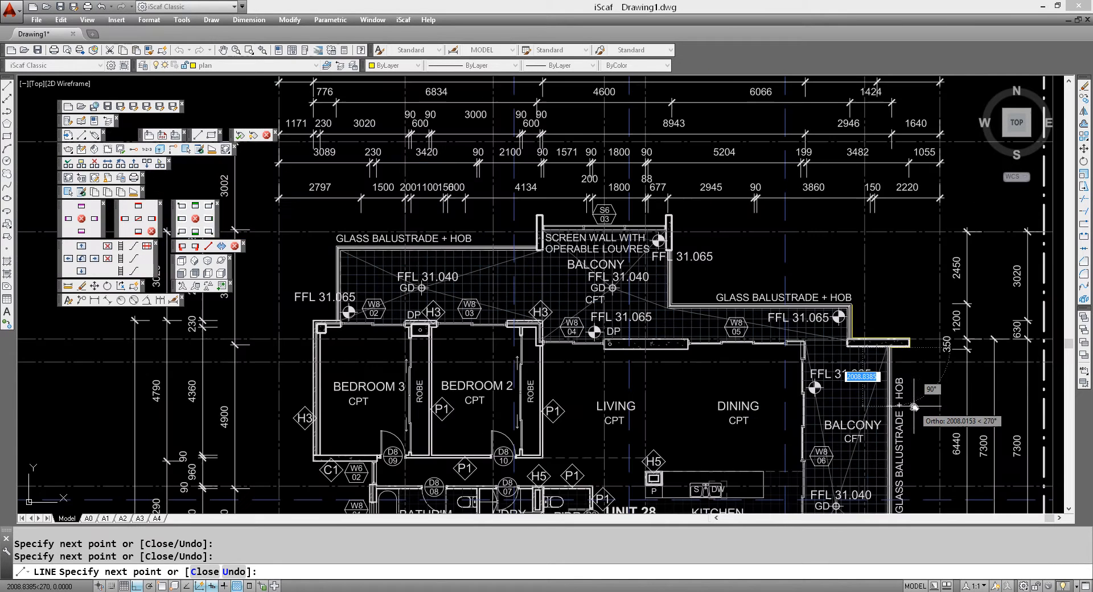
{"action": "middle_click_drag", "start_coordinate": [914, 379], "coordinate": [869, 245]}
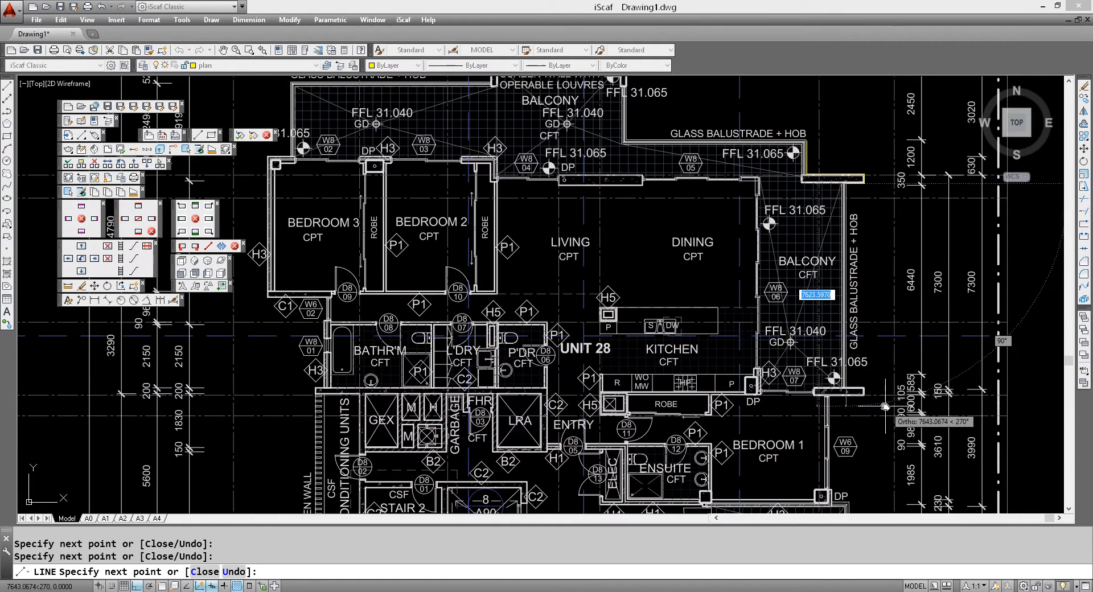
{"action": "left_click", "coordinate": [847, 385]}
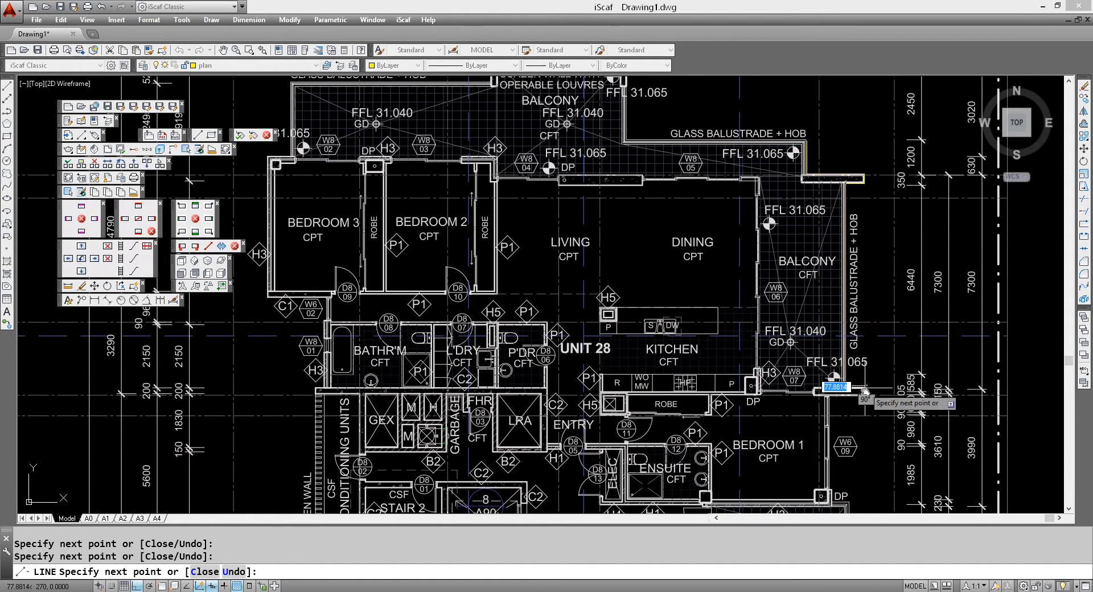
Trace around the wall below Unit 28's eastern balcony, down the outside of Bedroom 1 and around the pot garden.
{"action": "left_click", "coordinate": [829, 396]}
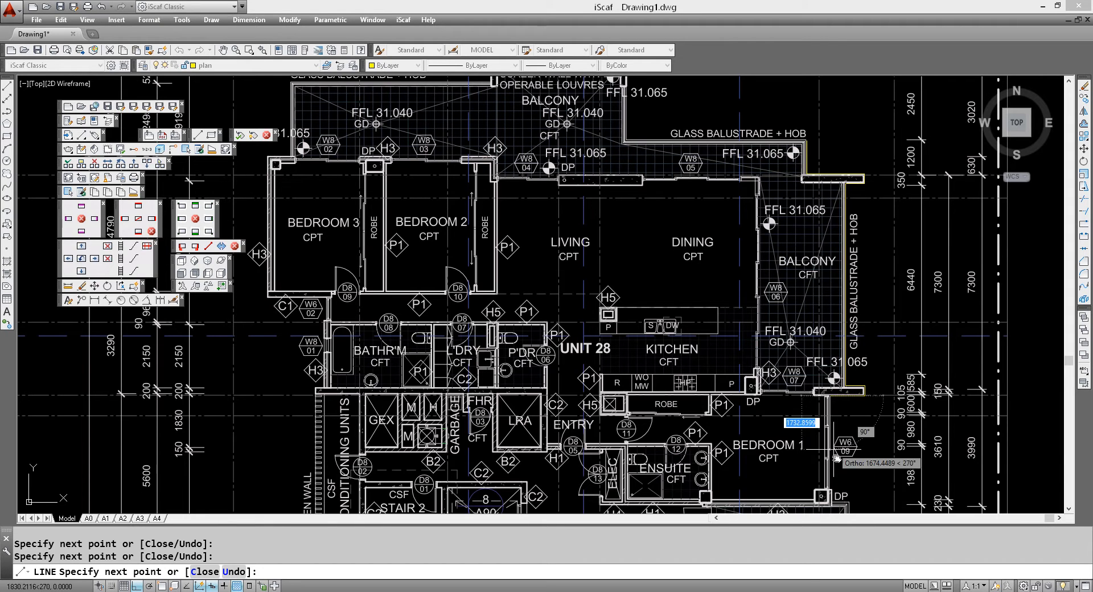
{"action": "left_click", "coordinate": [828, 496]}
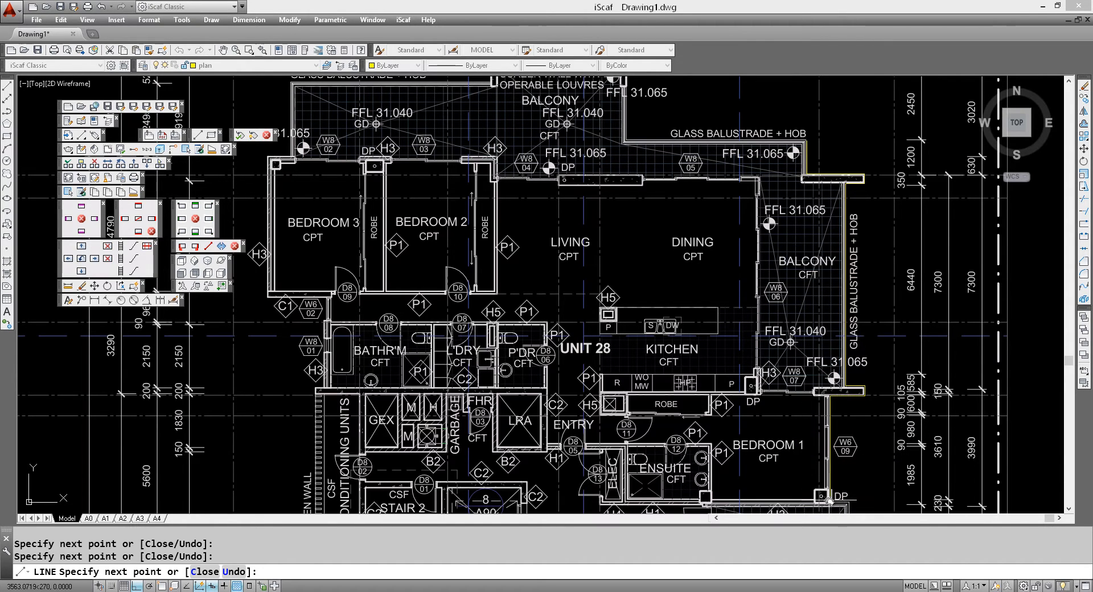
{"action": "mouse_move", "coordinate": [856, 418]}
{"action": "middle_mouse_down"}
{"action": "mouse_move", "coordinate": [832, 192]}
{"action": "mouse_move", "coordinate": [792, 192]}
{"action": "middle_mouse_up"}
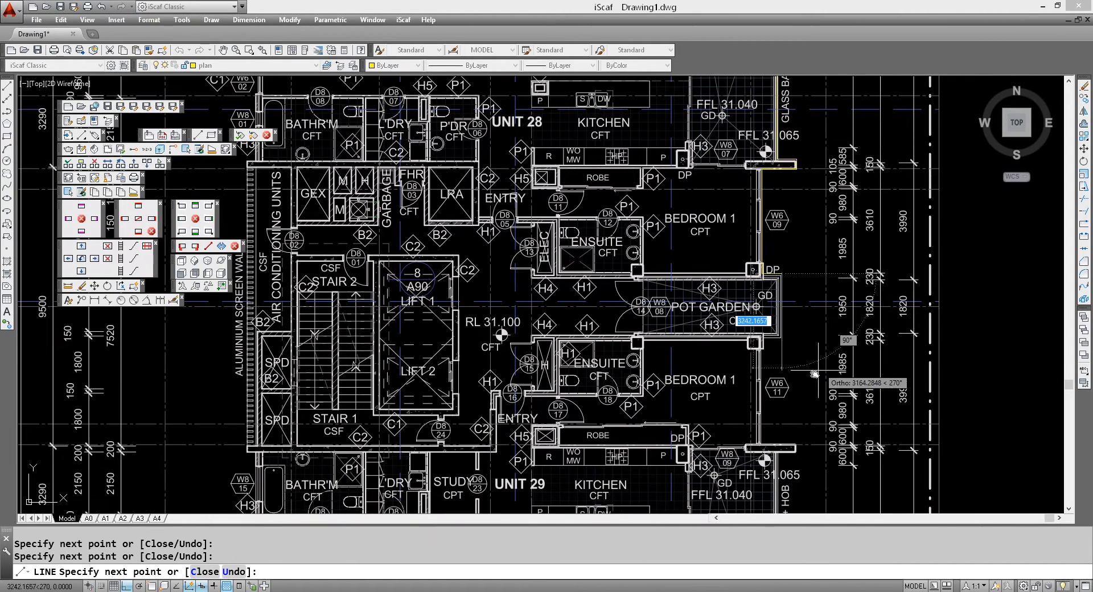
{"action": "left_click", "coordinate": [781, 340]}
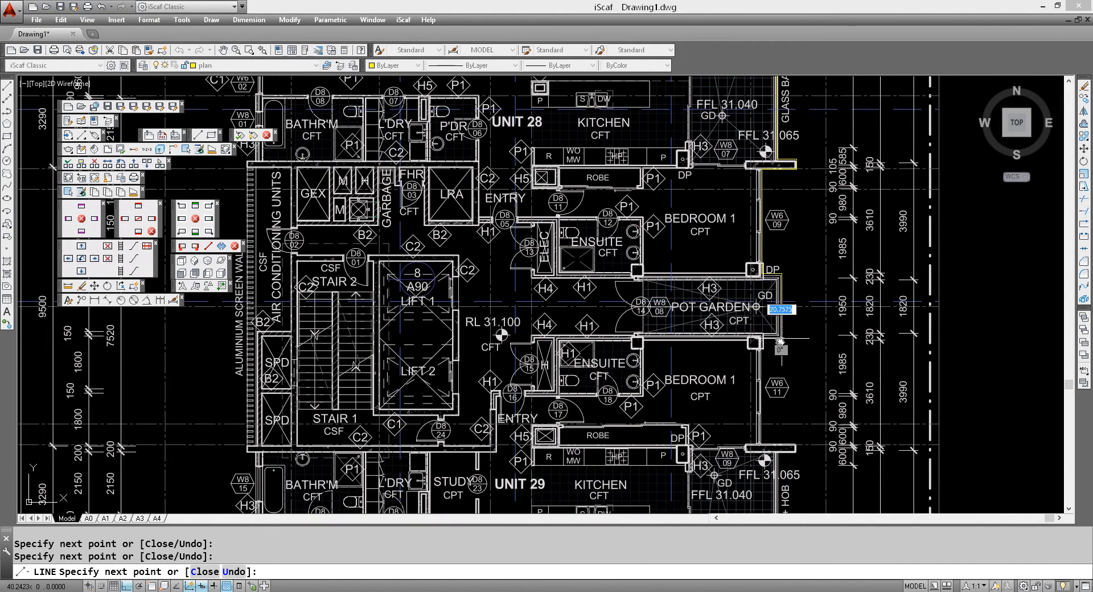
{"action": "left_click", "coordinate": [762, 340]}
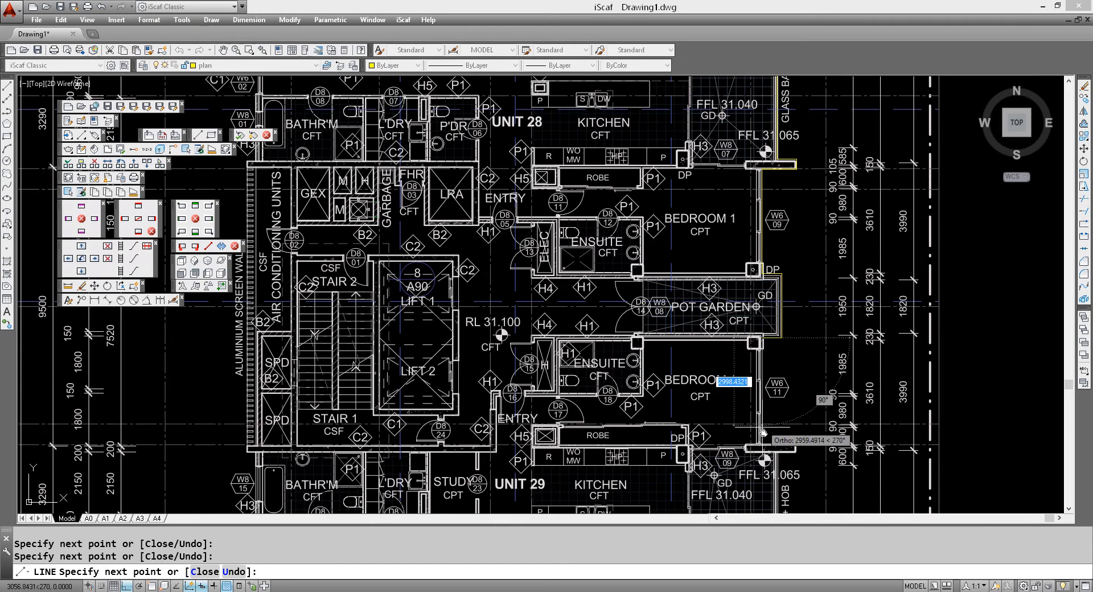
Extend the outline down Unit 29's Bedroom 1 outer wall and around the end of the projecting wall below it.
{"action": "left_click", "coordinate": [763, 444]}
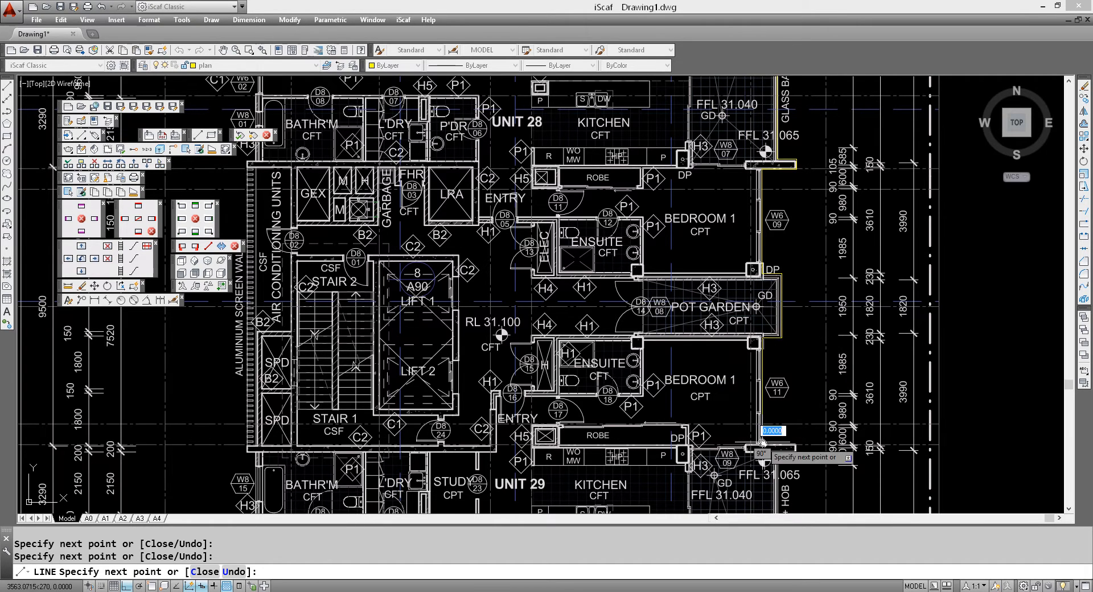
{"action": "left_click", "coordinate": [795, 446]}
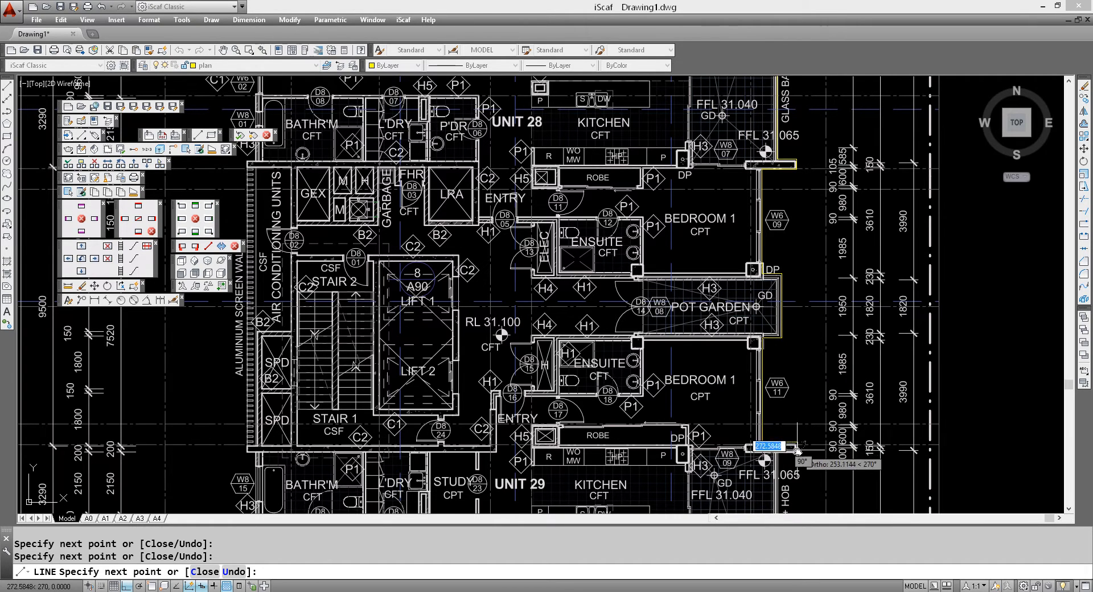
{"action": "left_click", "coordinate": [779, 454]}
Trace Unit 29's eastern balcony balustrade, the projecting wall and the southern glass balustrade to its inner corner, and finish the line.
{"action": "middle_click_drag", "start_coordinate": [808, 395], "coordinate": [785, 222]}
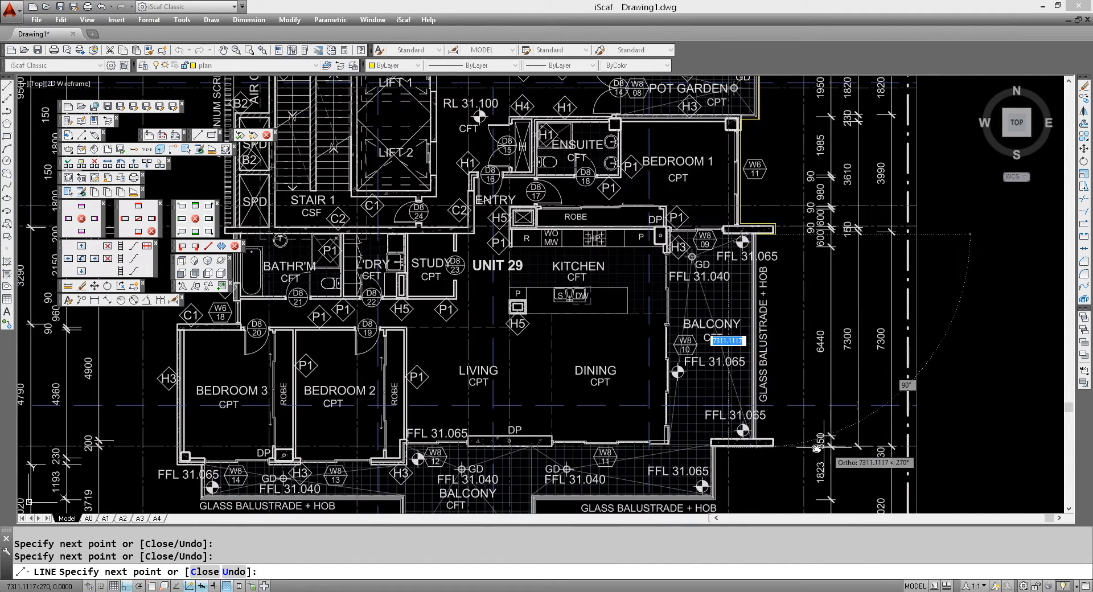
{"action": "left_click", "coordinate": [755, 438]}
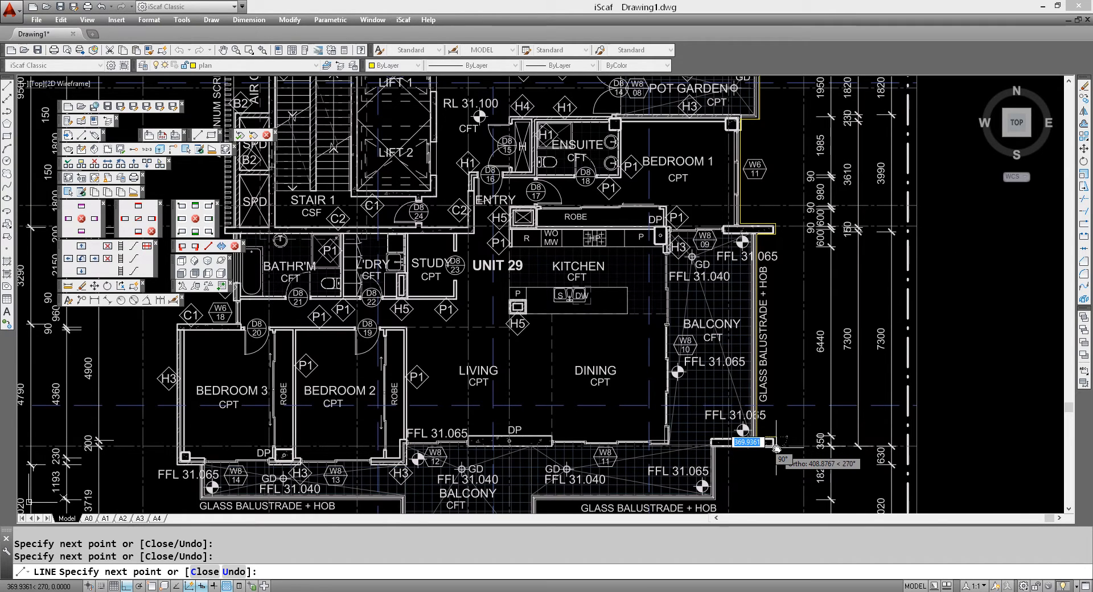
{"action": "left_click", "coordinate": [715, 446]}
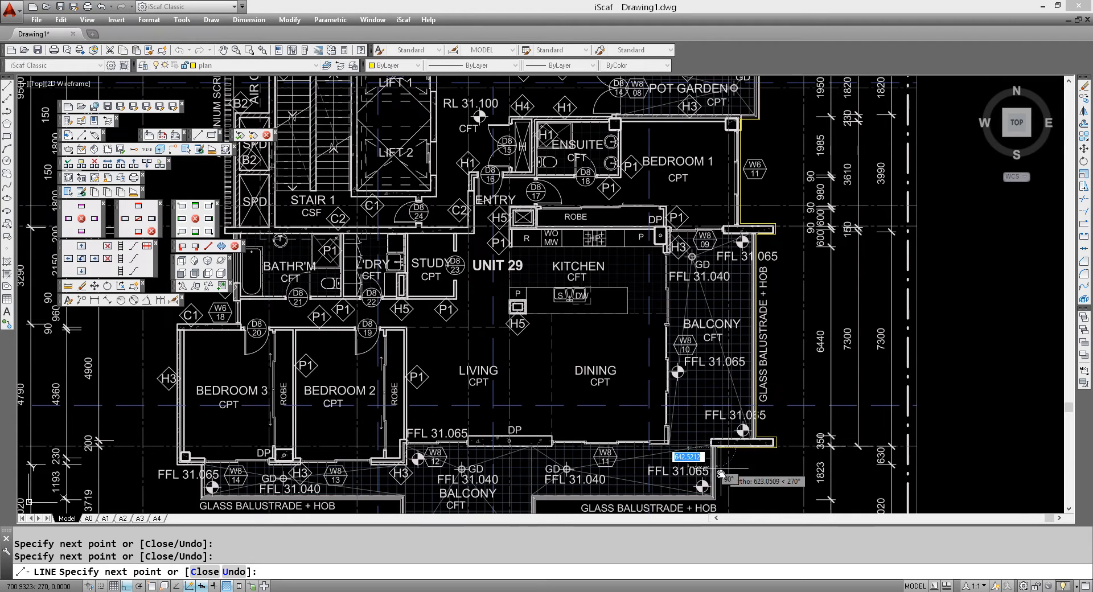
{"action": "left_click", "coordinate": [715, 500]}
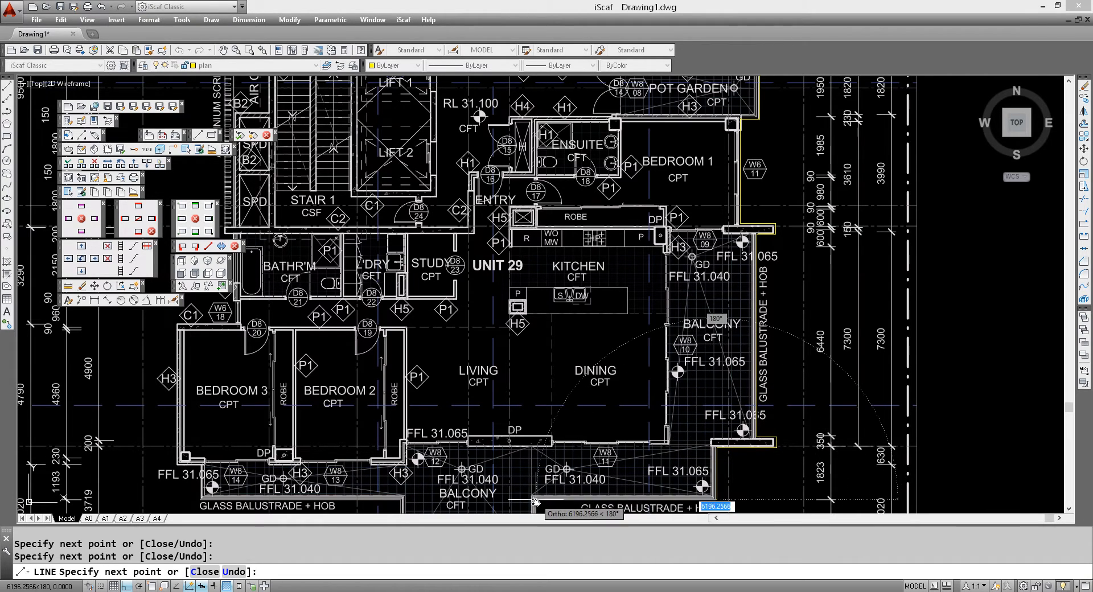
{"action": "left_click", "coordinate": [534, 501]}
{"action": "left_click", "coordinate": [534, 471]}
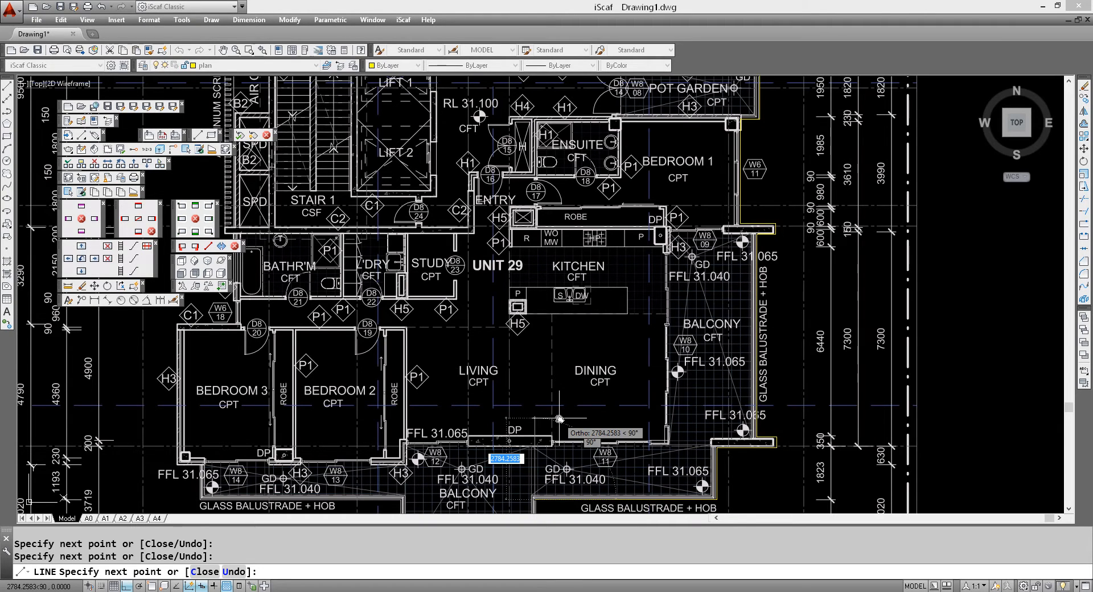
{"action": "key", "text": "Return"}
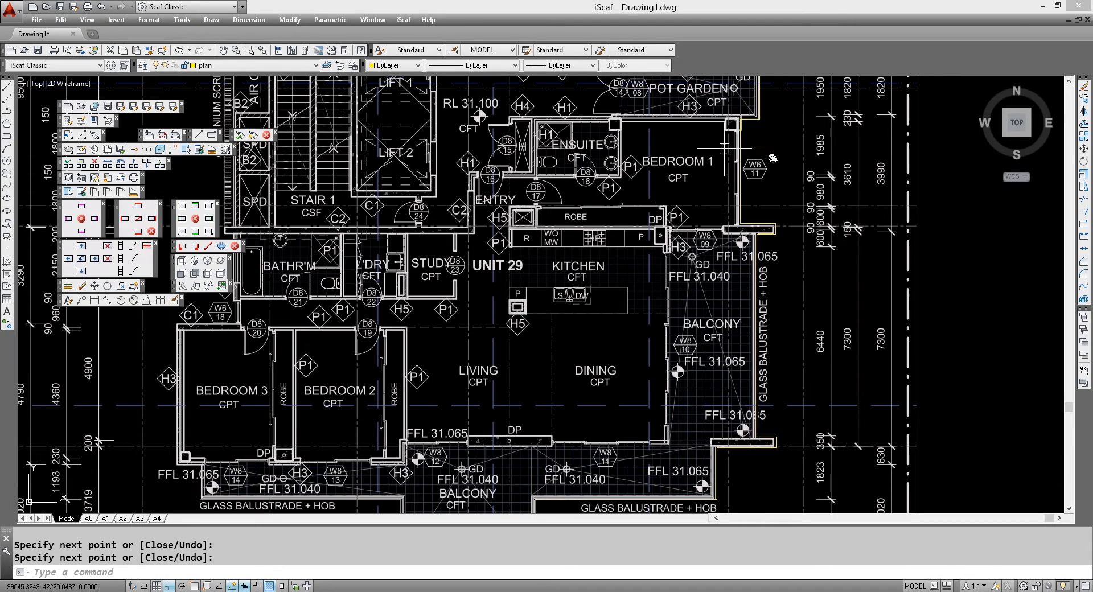
Examine the traced eastern outline and the remaining perimeter of the Level 8 floor plan.
{"action": "scroll", "coordinate": [758, 302], "scroll_direction": "down", "scroll_amount": 2}
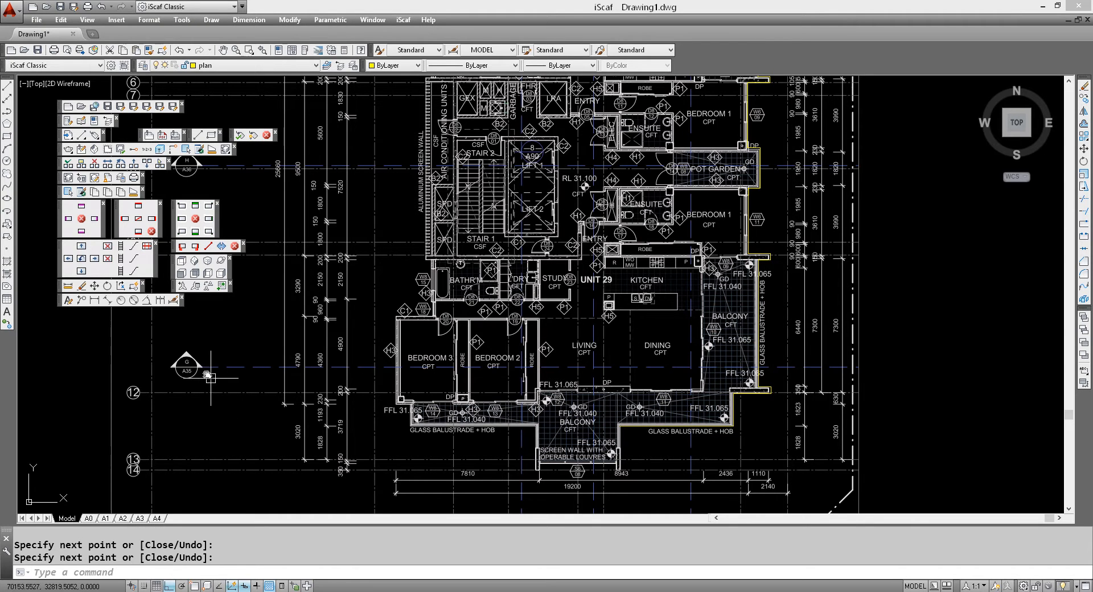
{"action": "scroll", "coordinate": [185, 369], "scroll_direction": "up", "scroll_amount": 4}
{"action": "scroll", "coordinate": [185, 369], "scroll_direction": "down", "scroll_amount": 2}
{"action": "scroll", "coordinate": [810, 369], "scroll_direction": "down", "scroll_amount": 2}
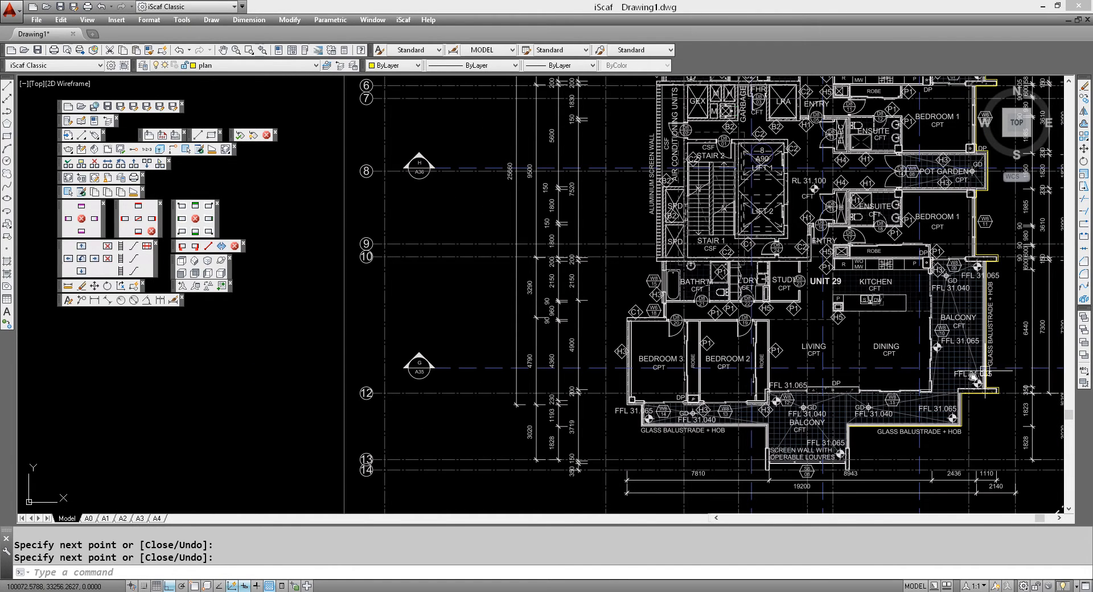
{"action": "scroll", "coordinate": [962, 378], "scroll_direction": "down", "scroll_amount": 2}
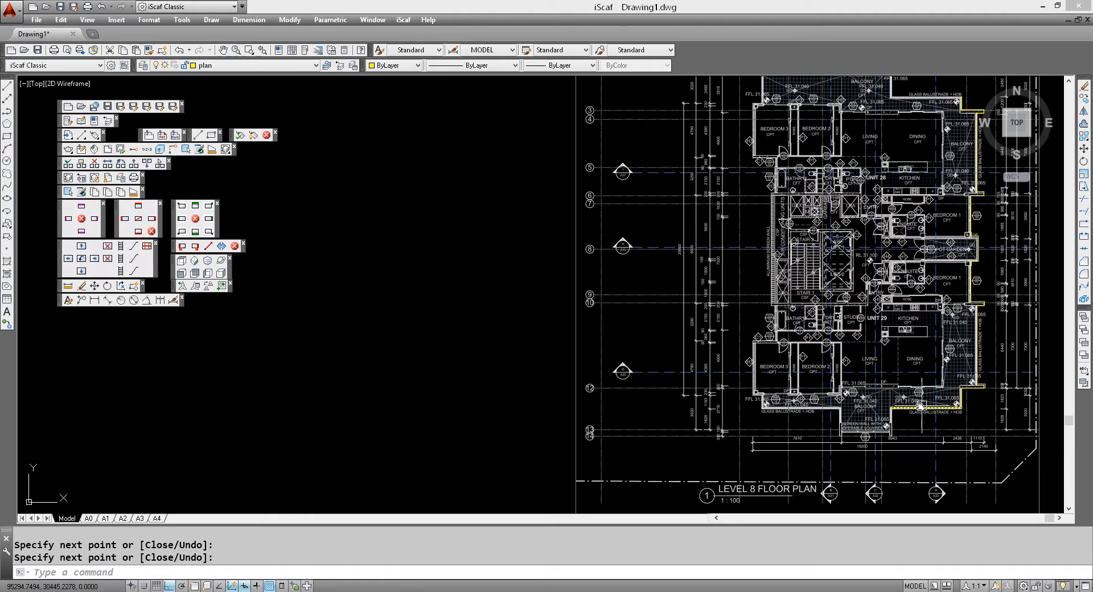
{"action": "scroll", "coordinate": [915, 408], "scroll_direction": "down", "scroll_amount": 2}
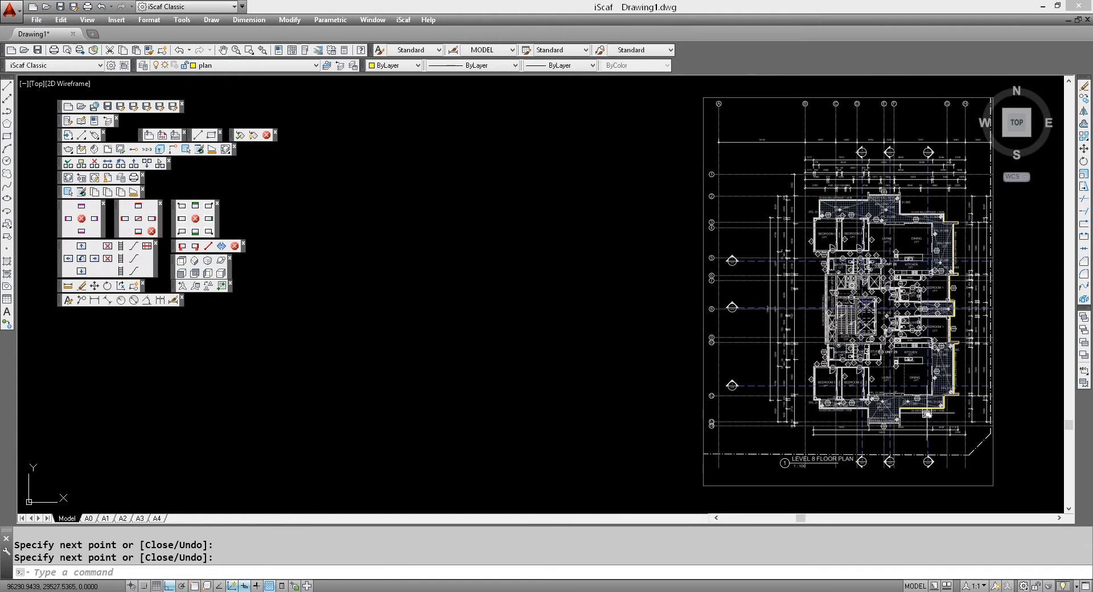
{"action": "middle_click_drag", "start_coordinate": [859, 417], "coordinate": [861, 340]}
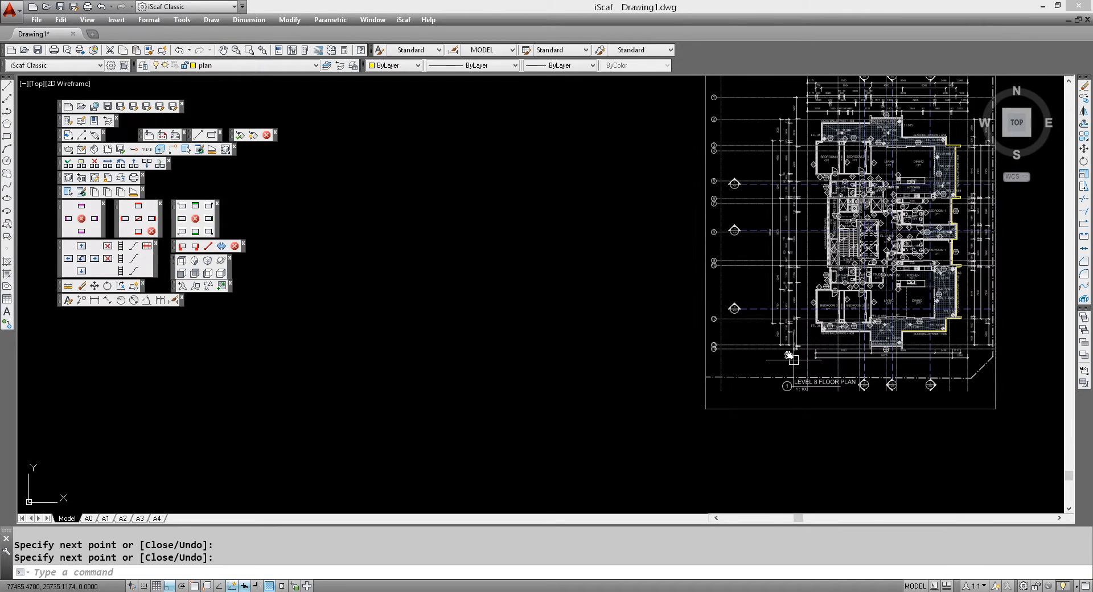
{"action": "scroll", "coordinate": [798, 367], "scroll_direction": "up", "scroll_amount": 4}
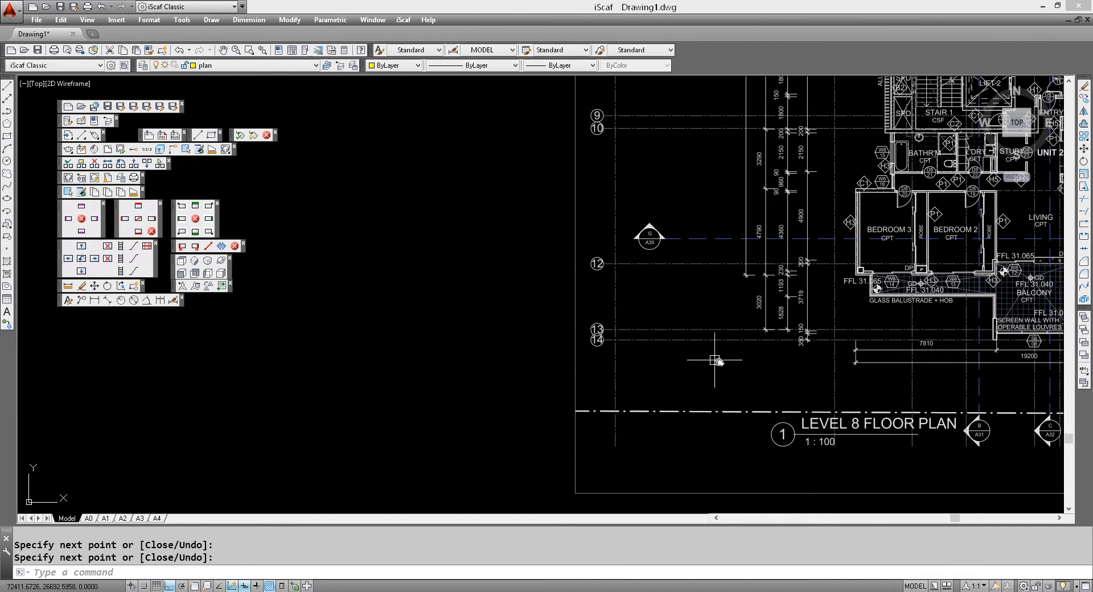
{"action": "scroll", "coordinate": [828, 355], "scroll_direction": "down", "scroll_amount": 6}
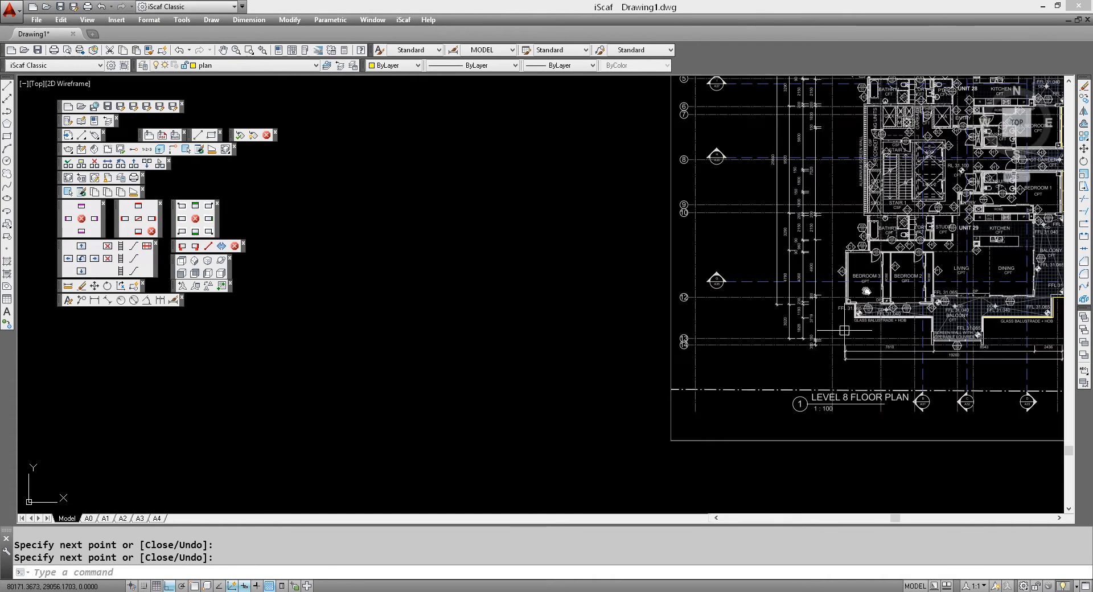
{"action": "middle_click_drag", "start_coordinate": [895, 185], "coordinate": [801, 332]}
{"action": "scroll", "coordinate": [770, 165], "scroll_direction": "up", "scroll_amount": 4}
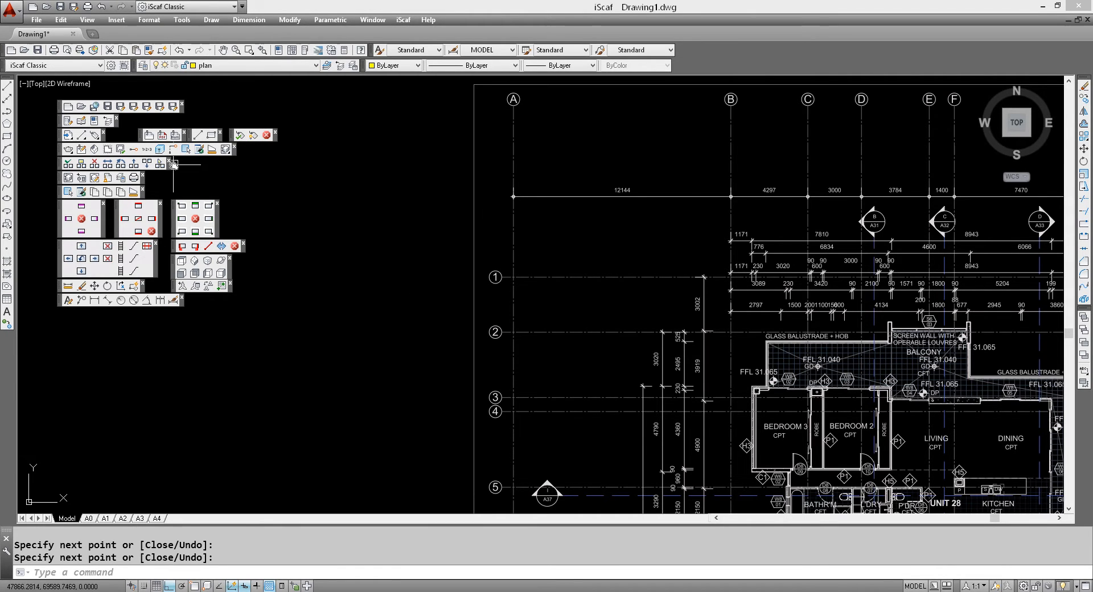
Draw a freehand three-segment zigzag line with Ortho off across the intersection of grid lines A and 1 on the Level 8 plan.
{"action": "left_click", "coordinate": [81, 136]}
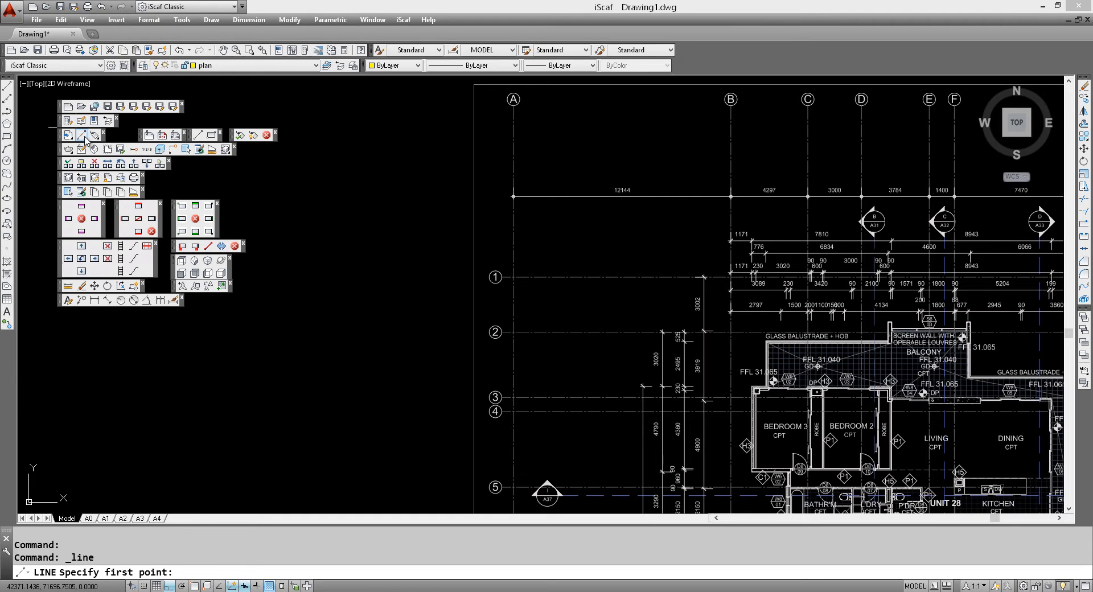
{"action": "left_click", "coordinate": [501, 260]}
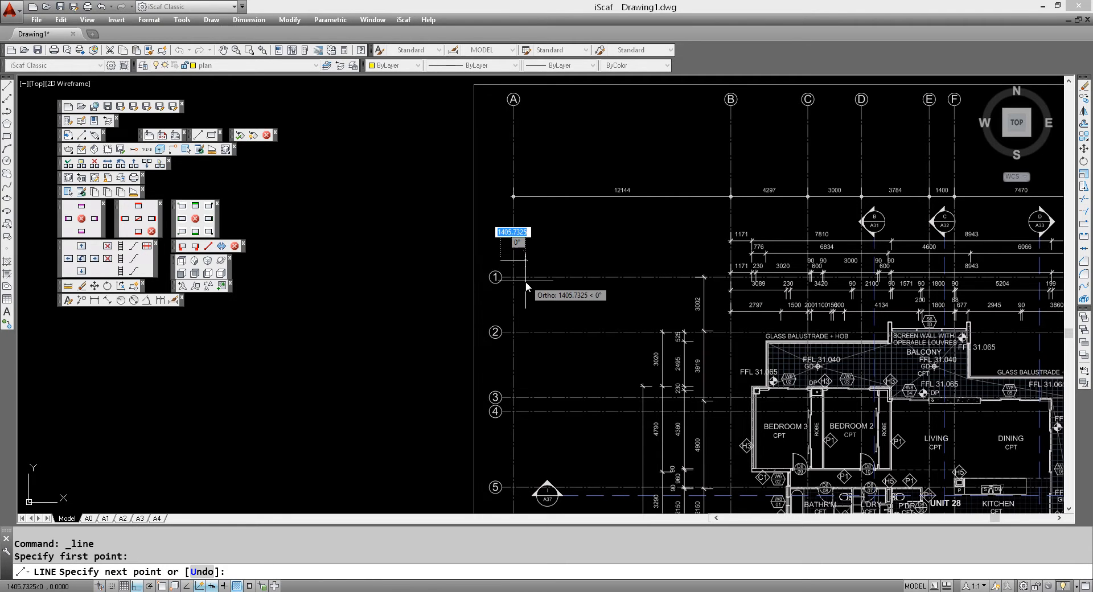
{"action": "left_click", "coordinate": [137, 585]}
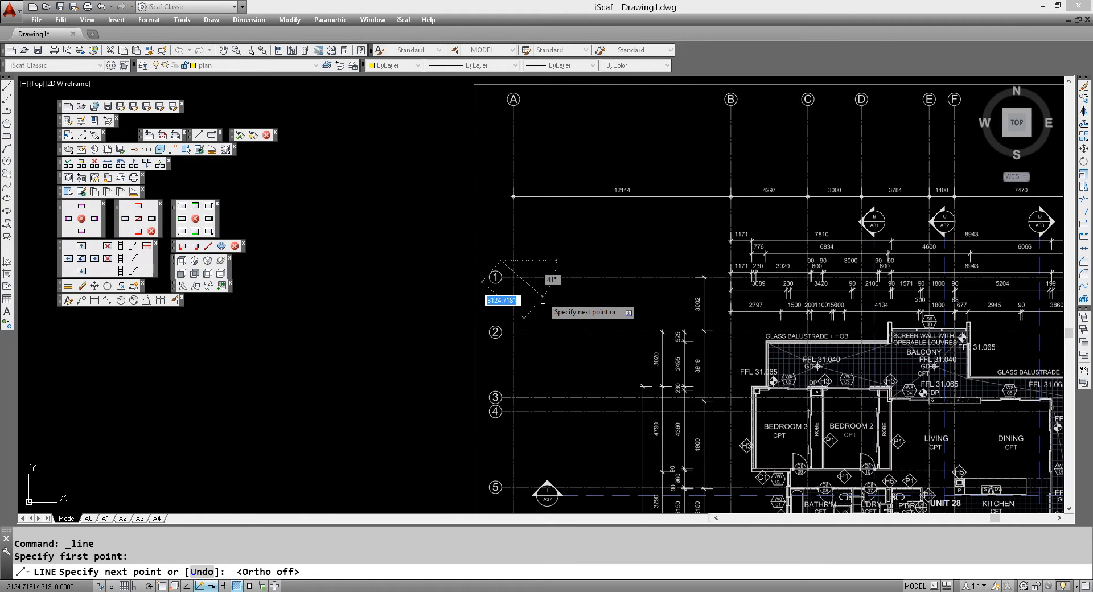
{"action": "left_click", "coordinate": [538, 307]}
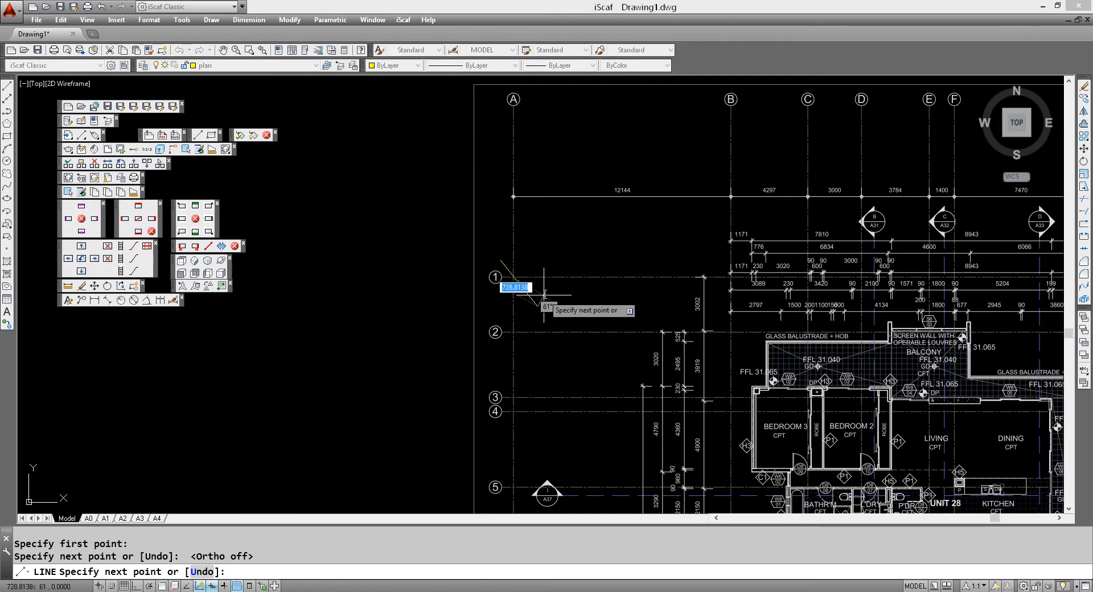
{"action": "left_click", "coordinate": [527, 263]}
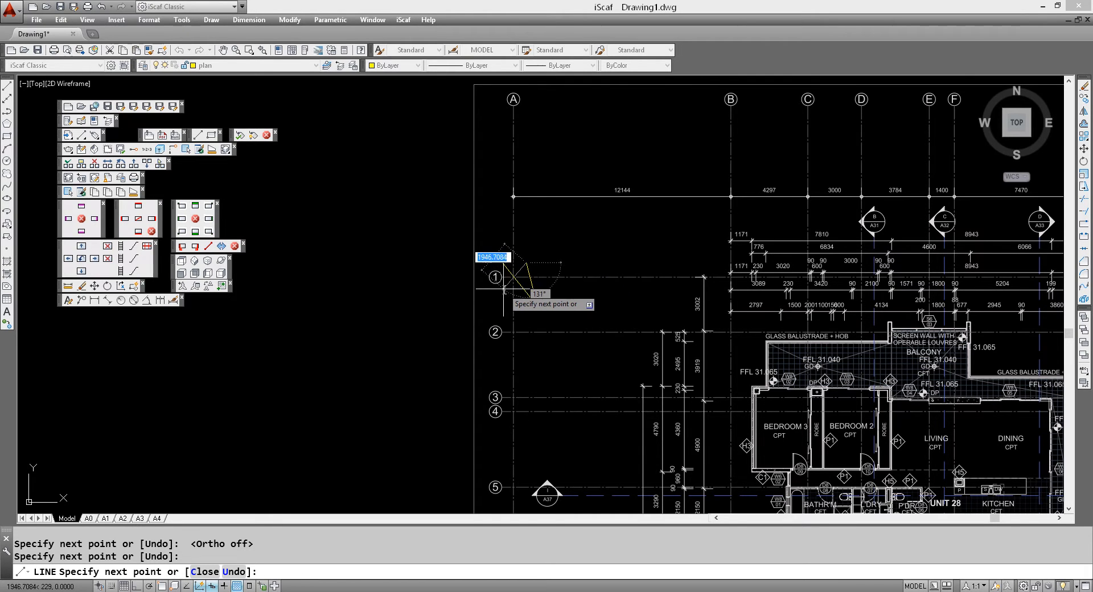
{"action": "scroll", "coordinate": [506, 291], "scroll_direction": "up", "scroll_amount": 2}
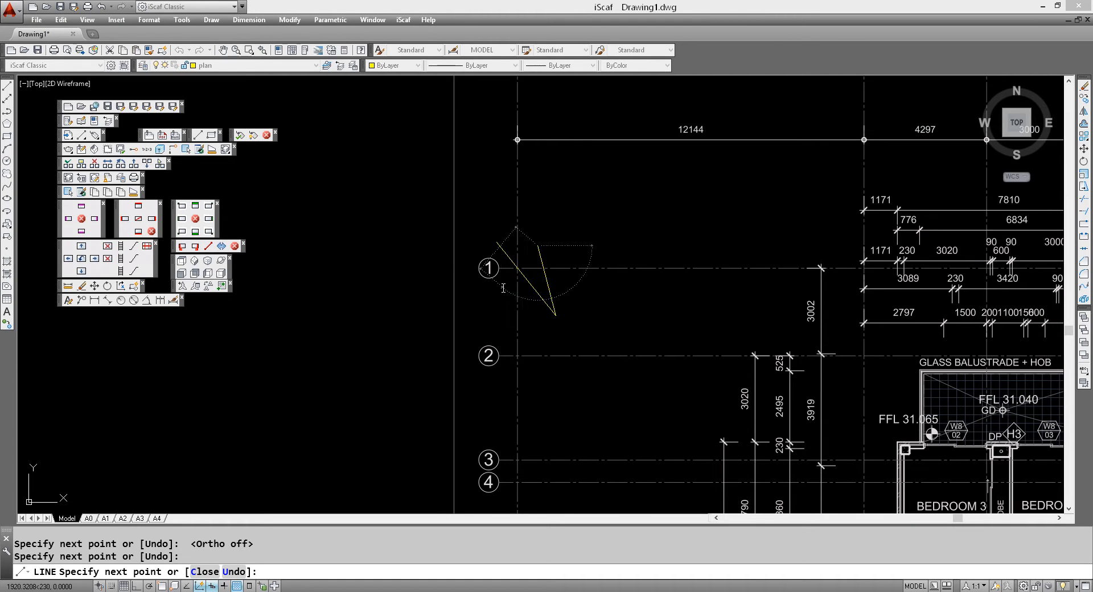
{"action": "left_click", "coordinate": [502, 288]}
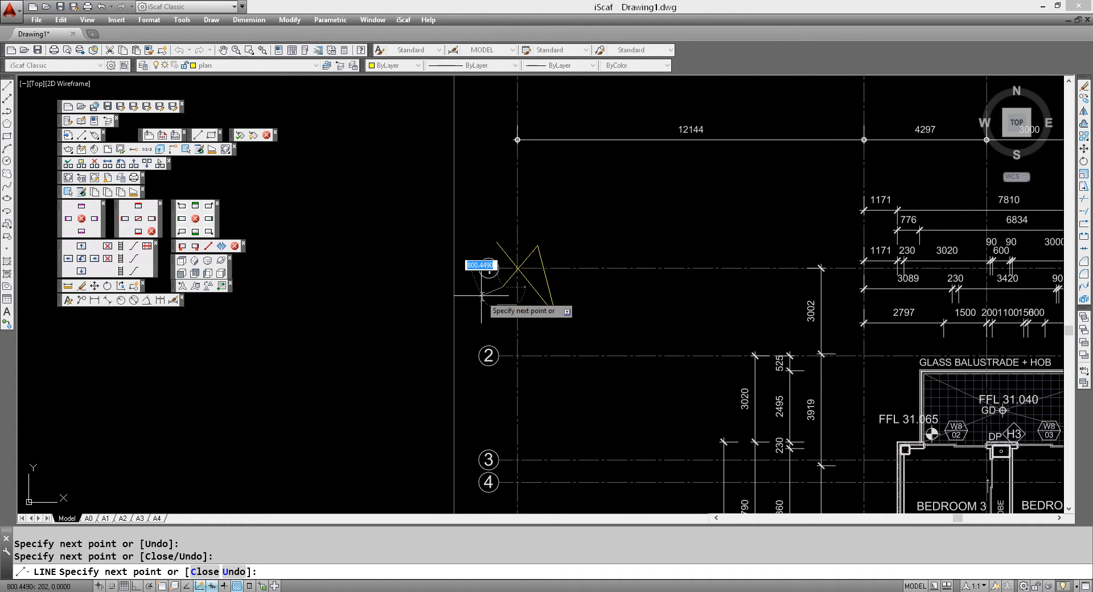
{"action": "key", "text": "Return"}
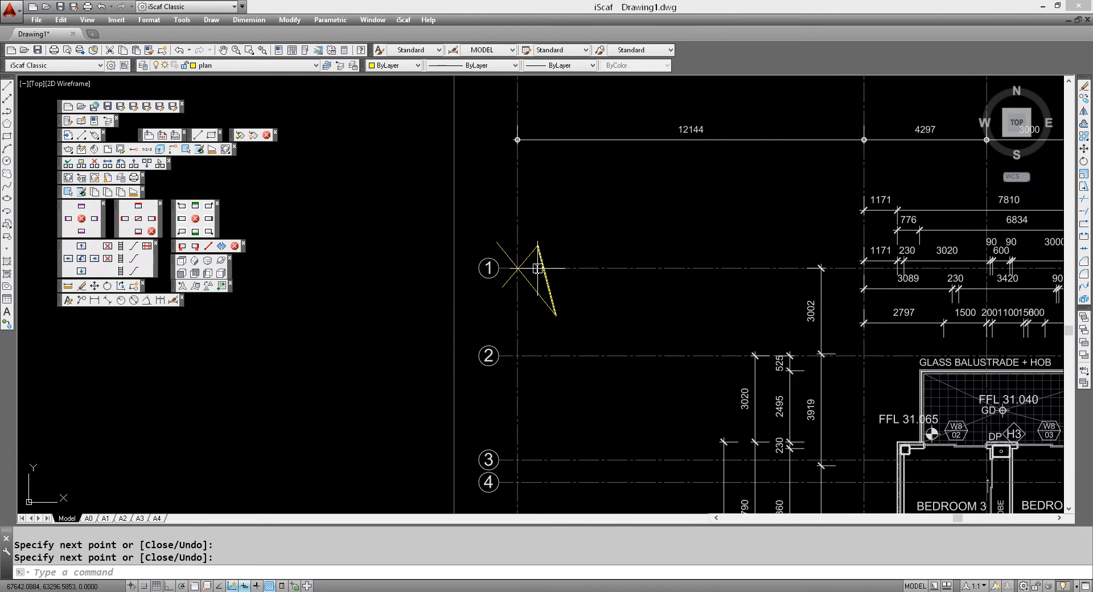
Attach Level 4.pdf from the _commercial folder as a PDF underlay, keeping the full path and on-screen insertion and scale.
{"action": "scroll", "coordinate": [520, 268], "scroll_direction": "up", "scroll_amount": 2}
{"action": "scroll", "coordinate": [519, 268], "scroll_direction": "down", "scroll_amount": 4}
{"action": "scroll", "coordinate": [605, 263], "scroll_direction": "down", "scroll_amount": 4}
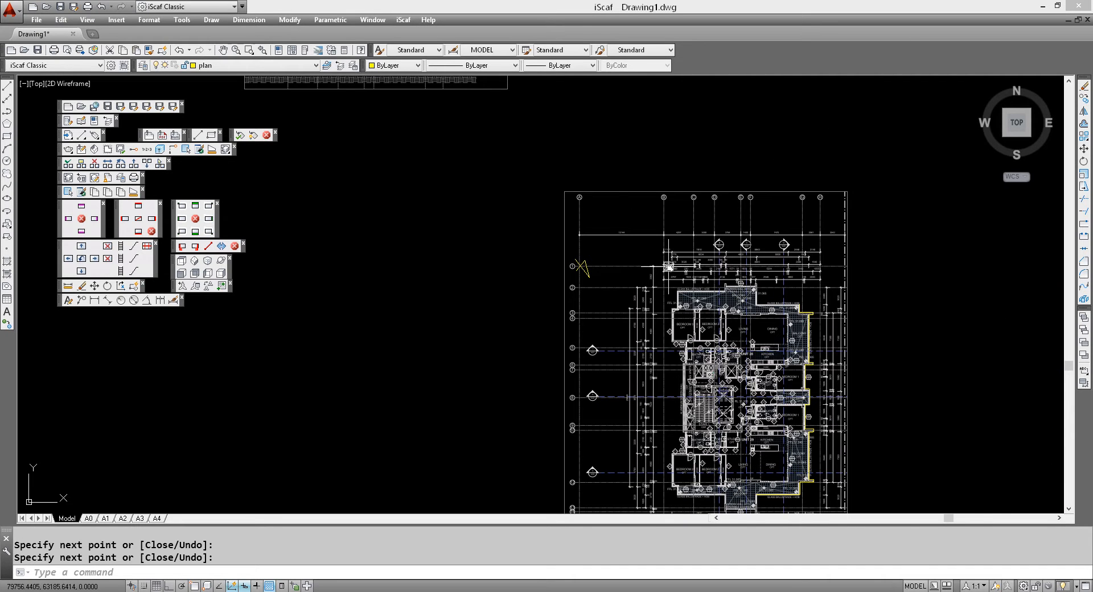
{"action": "middle_click_drag", "start_coordinate": [734, 241], "coordinate": [831, 179]}
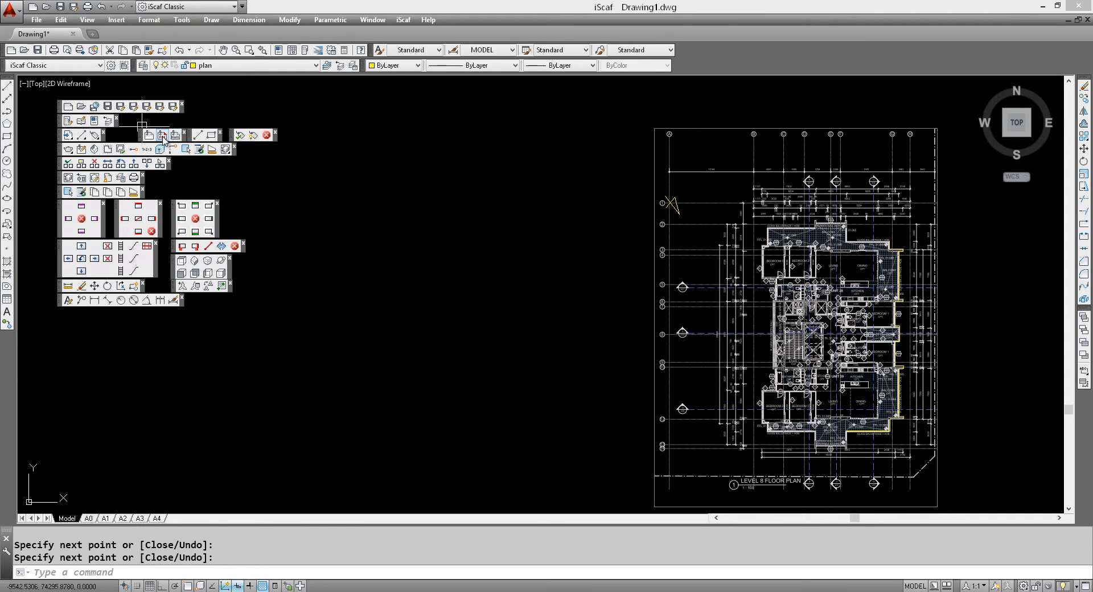
{"action": "left_click", "coordinate": [162, 137]}
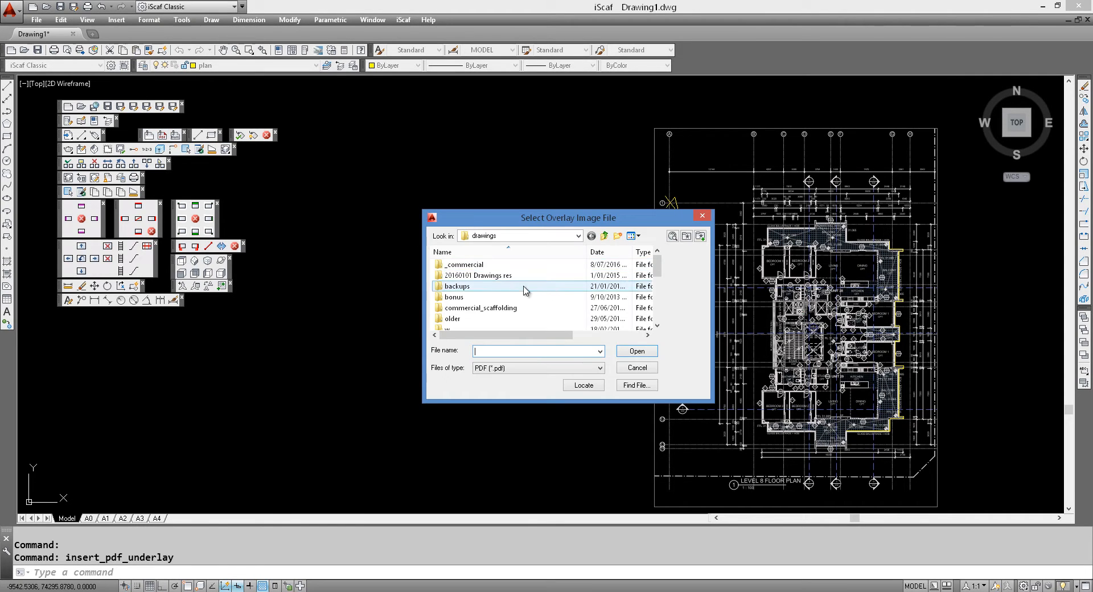
{"action": "double_click", "coordinate": [490, 266]}
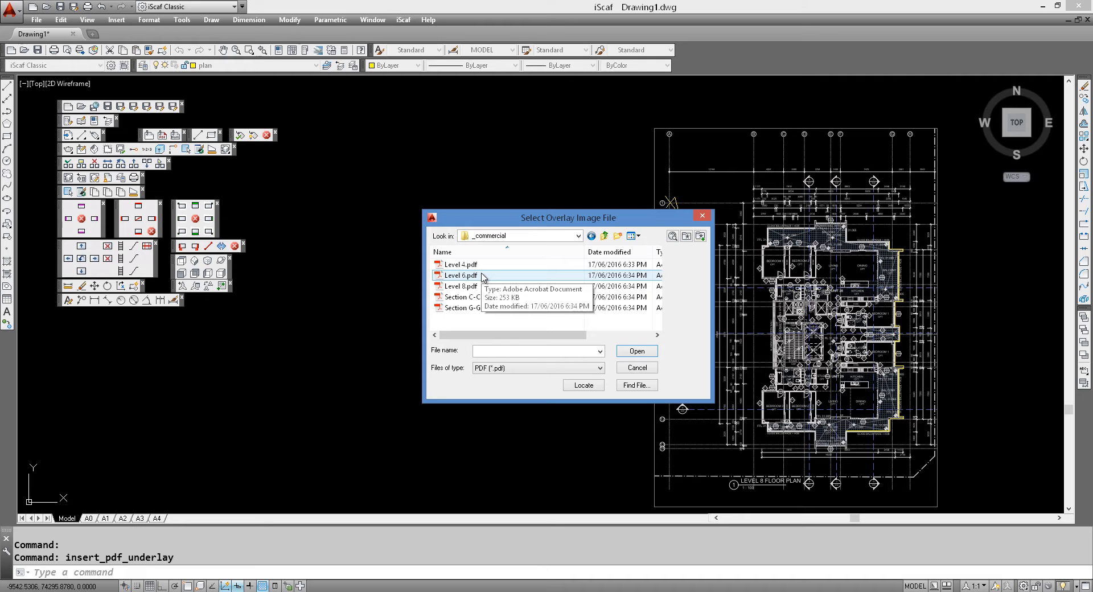
{"action": "double_click", "coordinate": [479, 265]}
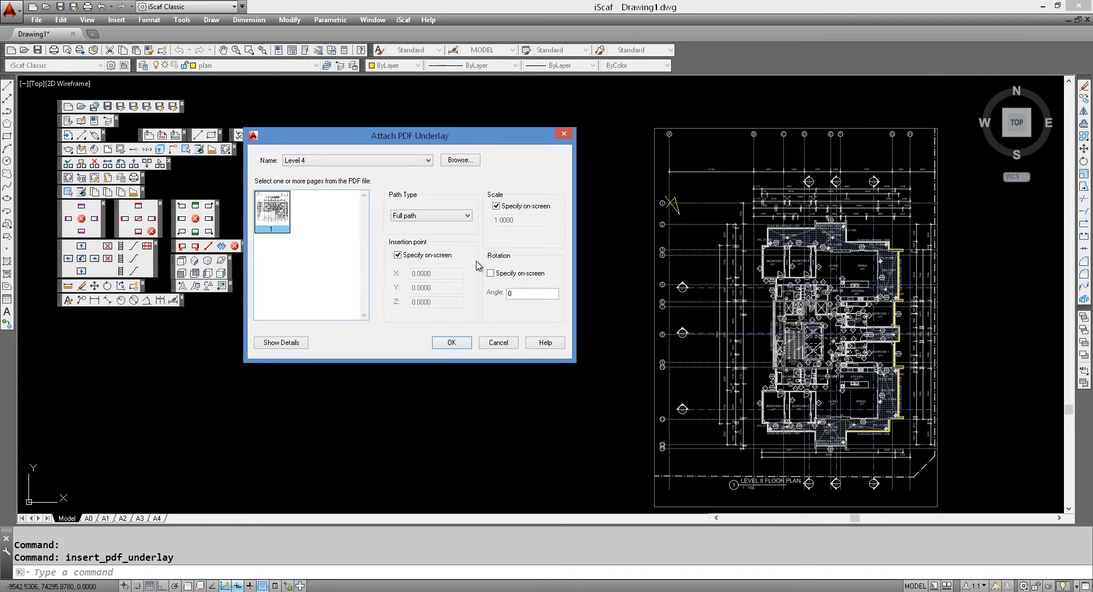
{"action": "left_click", "coordinate": [461, 341]}
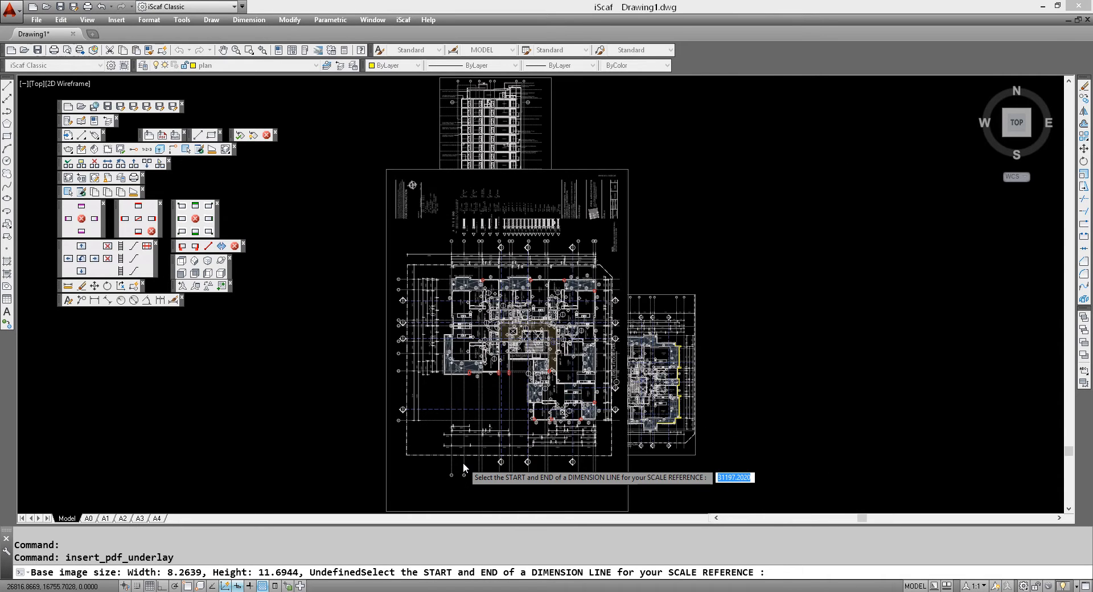
Scale the Level 4 underlay by its dimension line between grids A and B, giving its length as 12144.
{"action": "scroll", "coordinate": [457, 440], "scroll_direction": "up", "scroll_amount": 10}
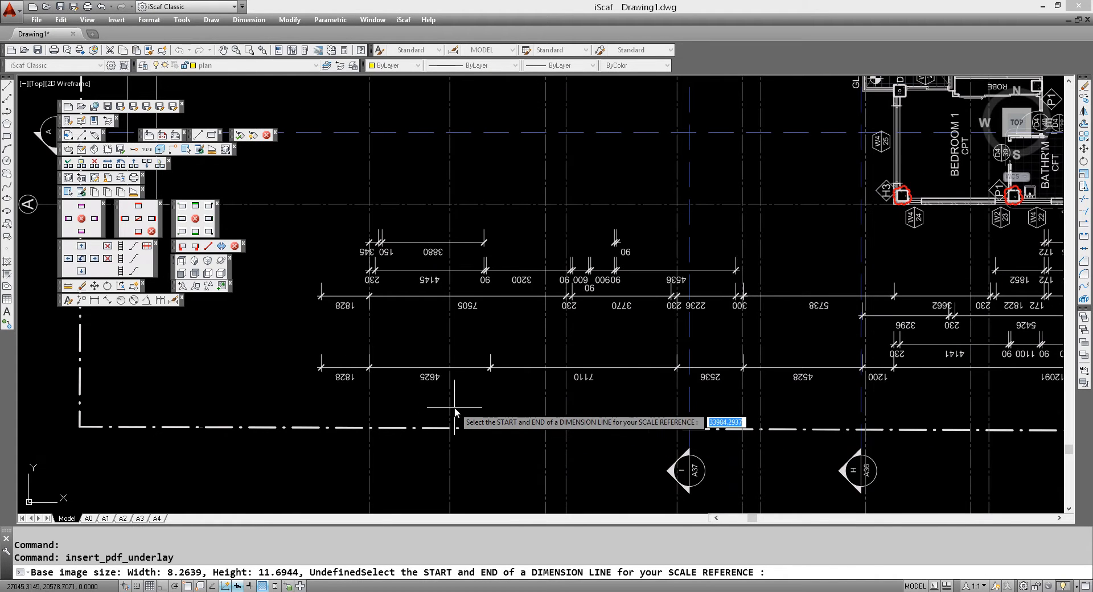
{"action": "scroll", "coordinate": [453, 390], "scroll_direction": "down", "scroll_amount": 3}
{"action": "mouse_move", "coordinate": [352, 237]}
{"action": "middle_mouse_down"}
{"action": "mouse_move", "coordinate": [437, 283]}
{"action": "mouse_move", "coordinate": [518, 302]}
{"action": "middle_mouse_up"}
{"action": "scroll", "coordinate": [446, 327], "scroll_direction": "up", "scroll_amount": 2}
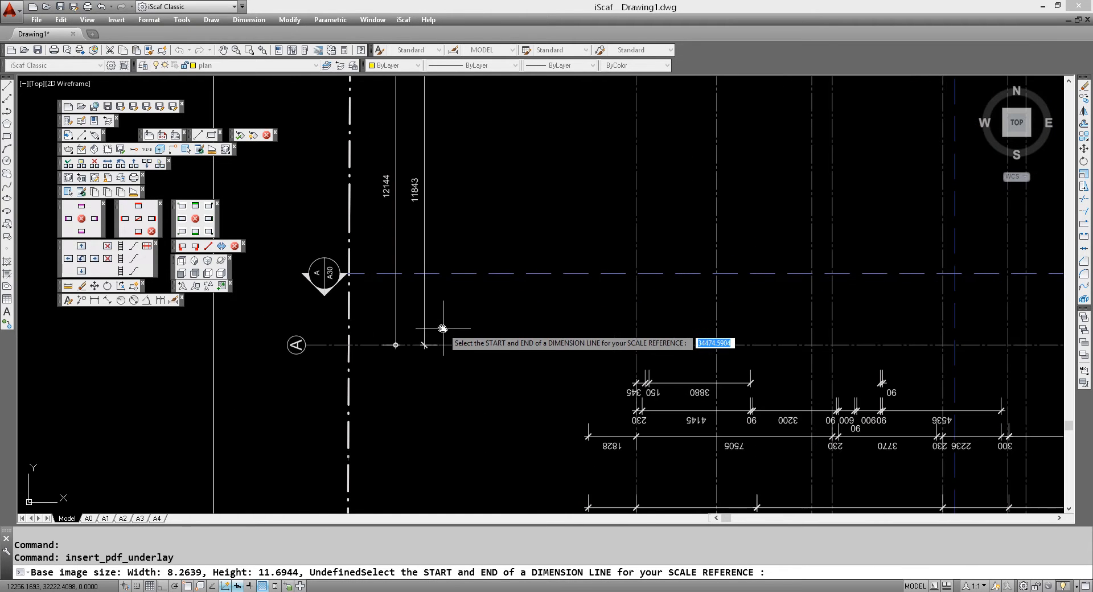
{"action": "left_click", "coordinate": [395, 345]}
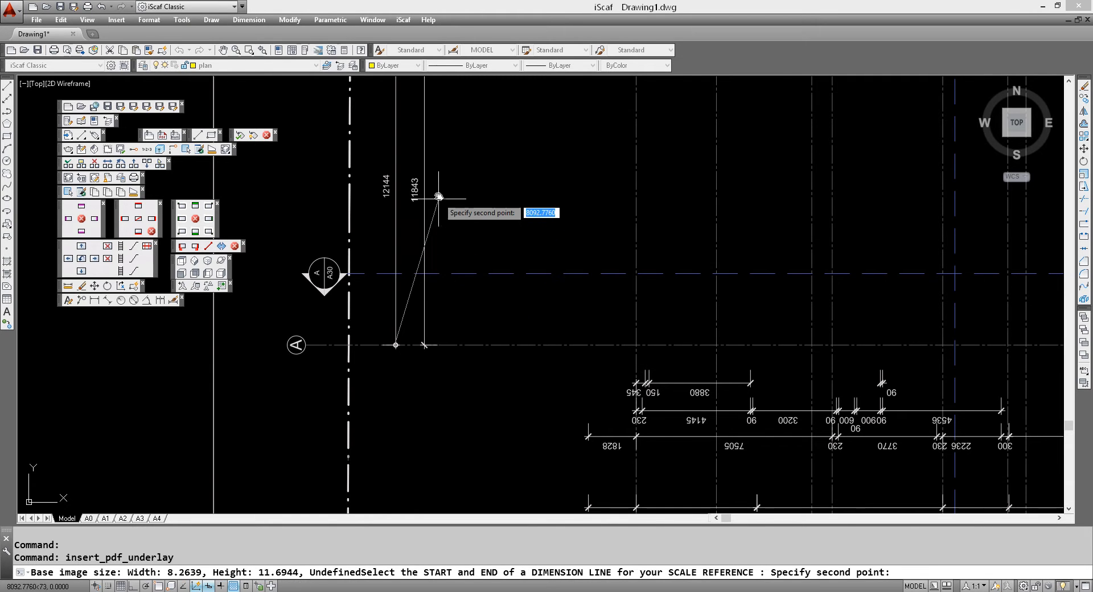
{"action": "middle_click_drag", "start_coordinate": [453, 228], "coordinate": [459, 303]}
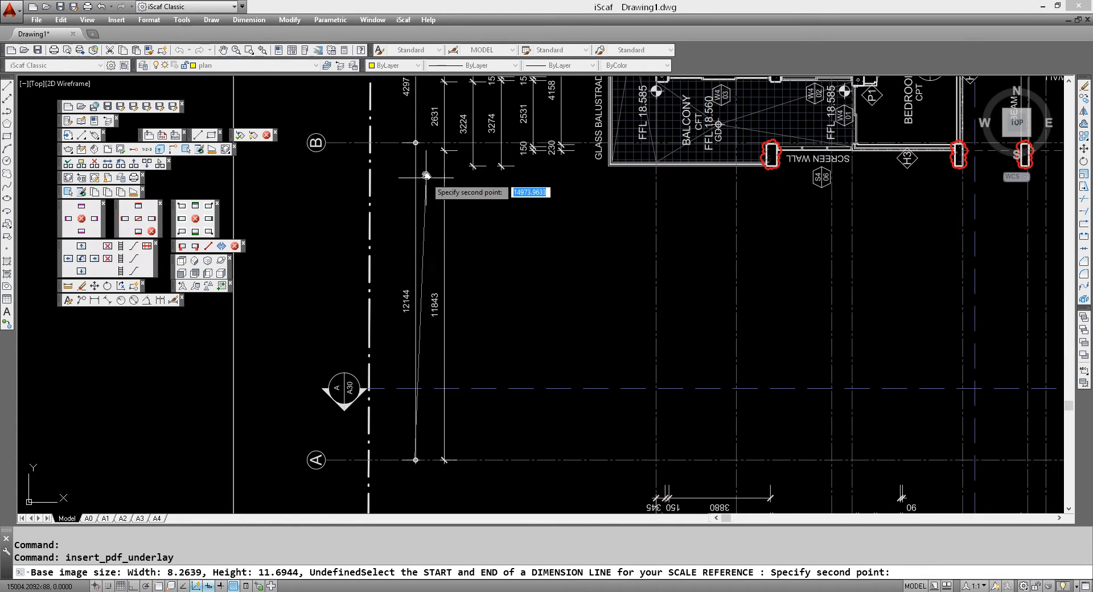
{"action": "left_click", "coordinate": [416, 143]}
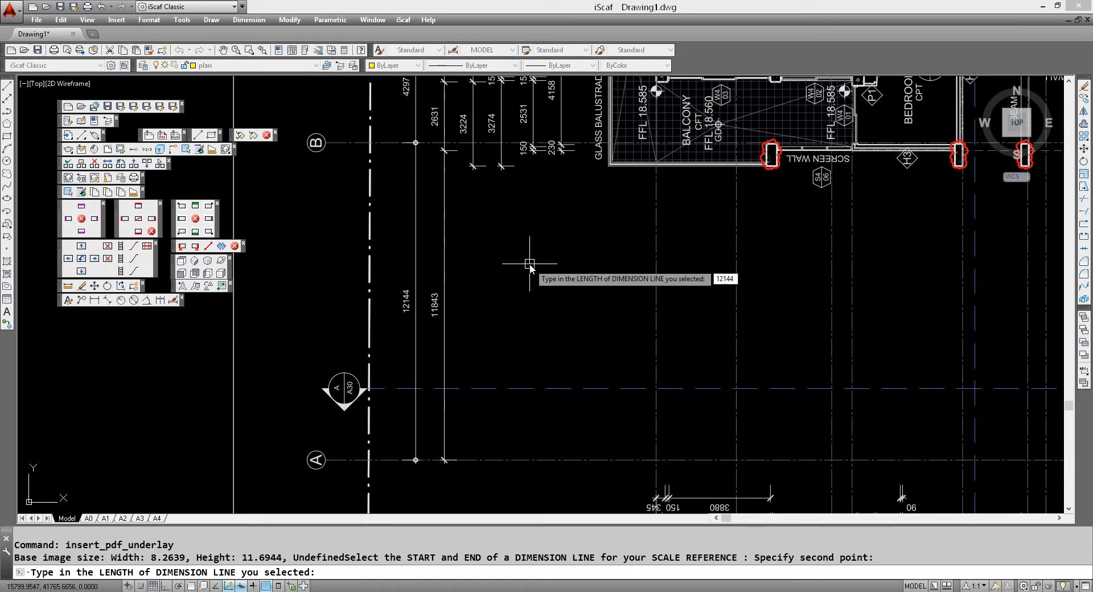
{"action": "type", "text": "12144"}
{"action": "key", "text": "Return"}
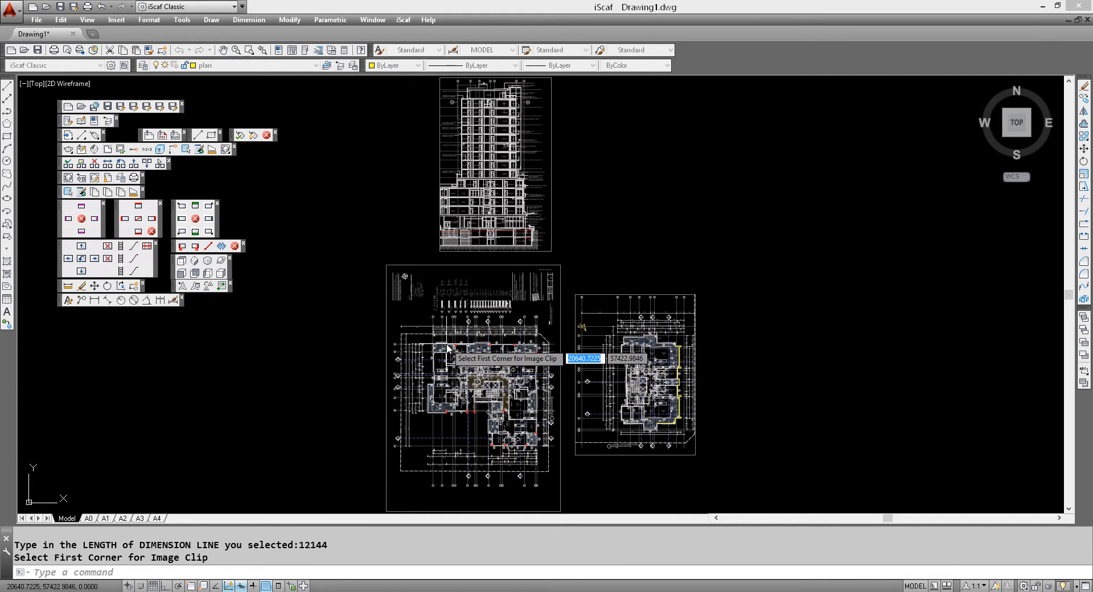
Clip the Level 4 underlay to a rectangle from outside the lower grid bubbles to just above the building, cutting off the notes.
{"action": "middle_click_drag", "start_coordinate": [437, 359], "coordinate": [490, 284]}
{"action": "scroll", "coordinate": [404, 430], "scroll_direction": "up", "scroll_amount": 4}
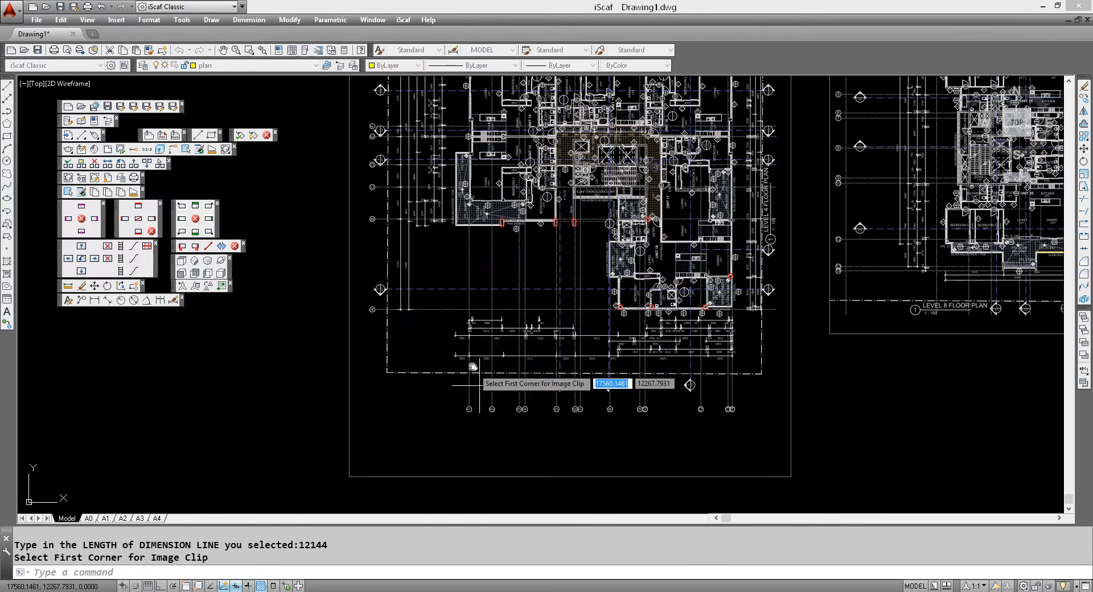
{"action": "scroll", "coordinate": [431, 371], "scroll_direction": "up", "scroll_amount": 2}
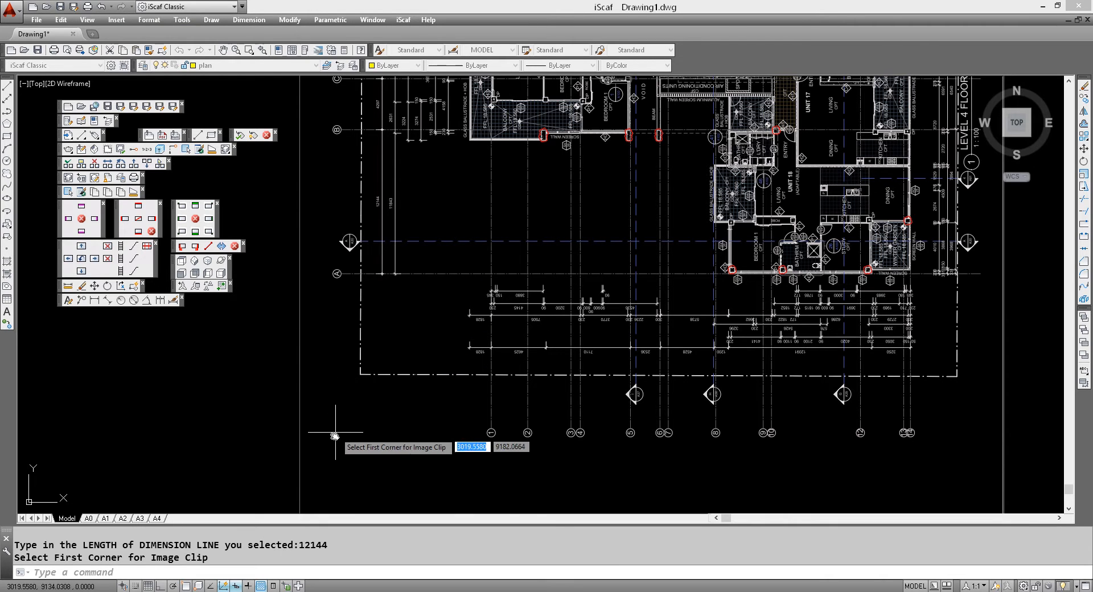
{"action": "left_click", "coordinate": [319, 446]}
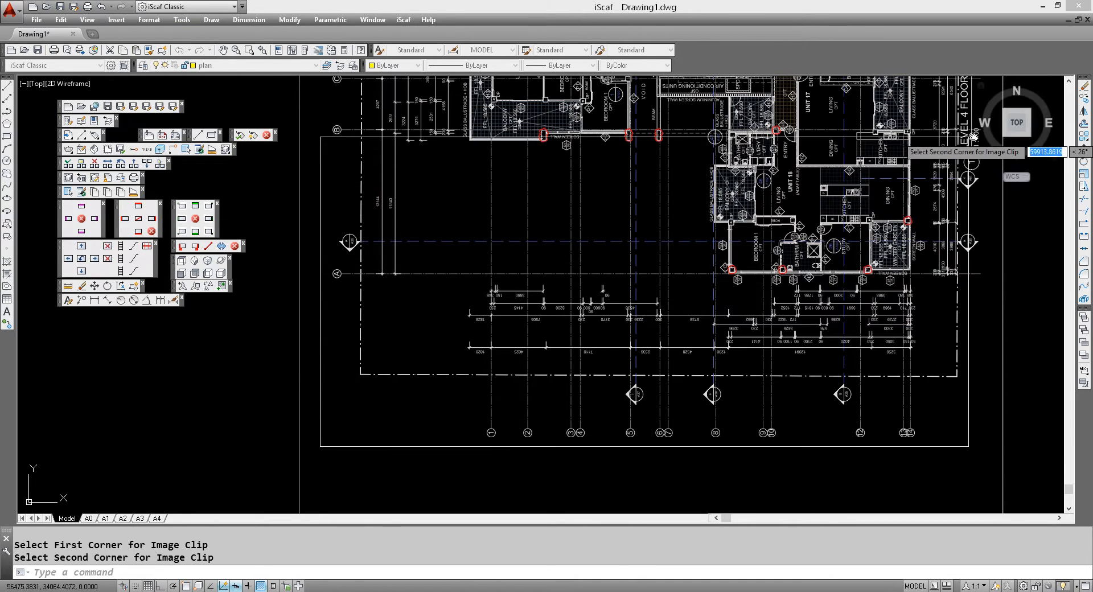
{"action": "mouse_move", "coordinate": [929, 197]}
{"action": "middle_mouse_down"}
{"action": "mouse_move", "coordinate": [891, 273]}
{"action": "mouse_move", "coordinate": [865, 295]}
{"action": "middle_mouse_up"}
{"action": "scroll", "coordinate": [865, 295], "scroll_direction": "down", "scroll_amount": 3}
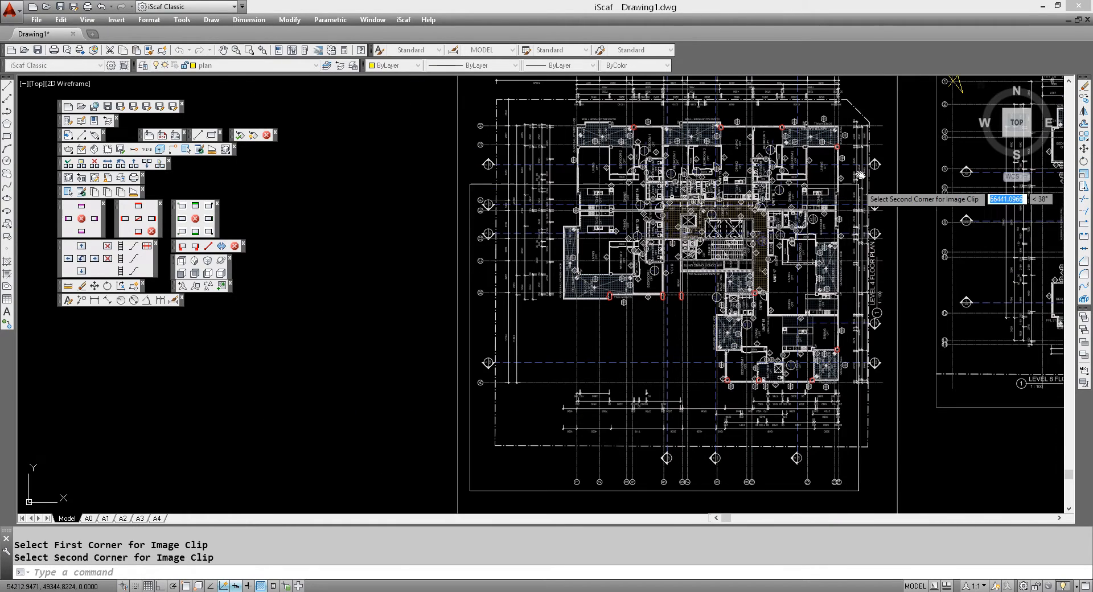
{"action": "middle_click_drag", "start_coordinate": [878, 150], "coordinate": [862, 206]}
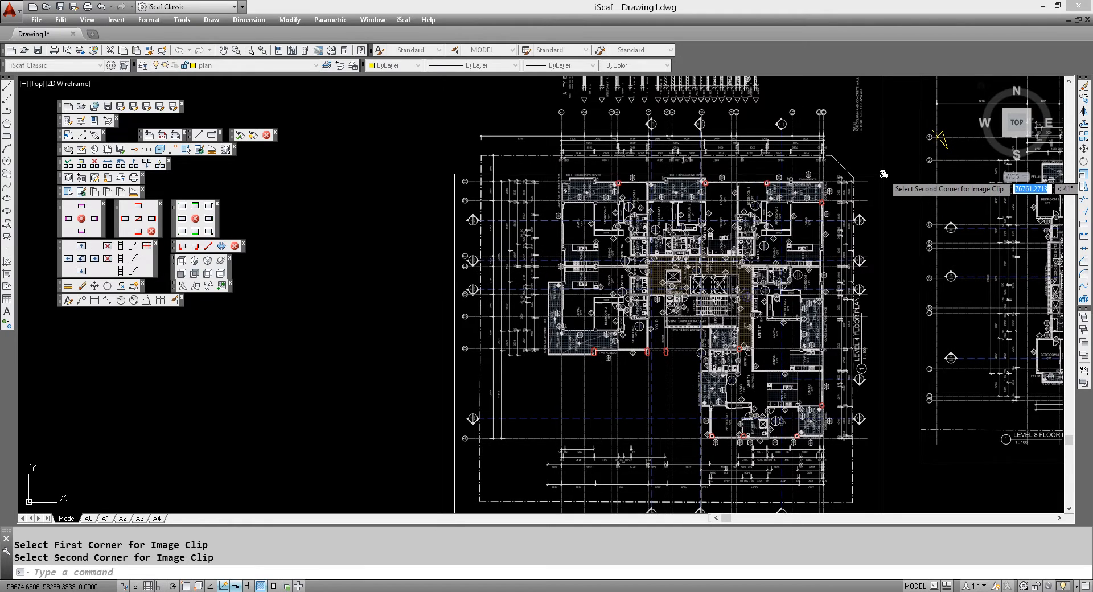
{"action": "left_click", "coordinate": [880, 166]}
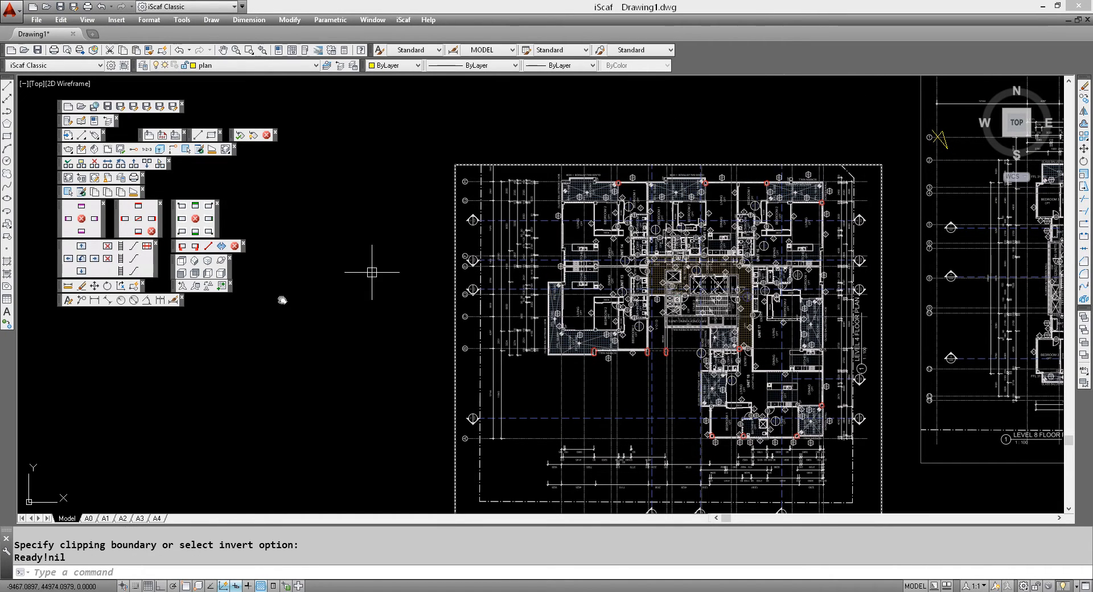
Rotate the clipped Level 4 underlay by 270 degrees about a point near the middle of the plan.
{"action": "left_click", "coordinate": [108, 286]}
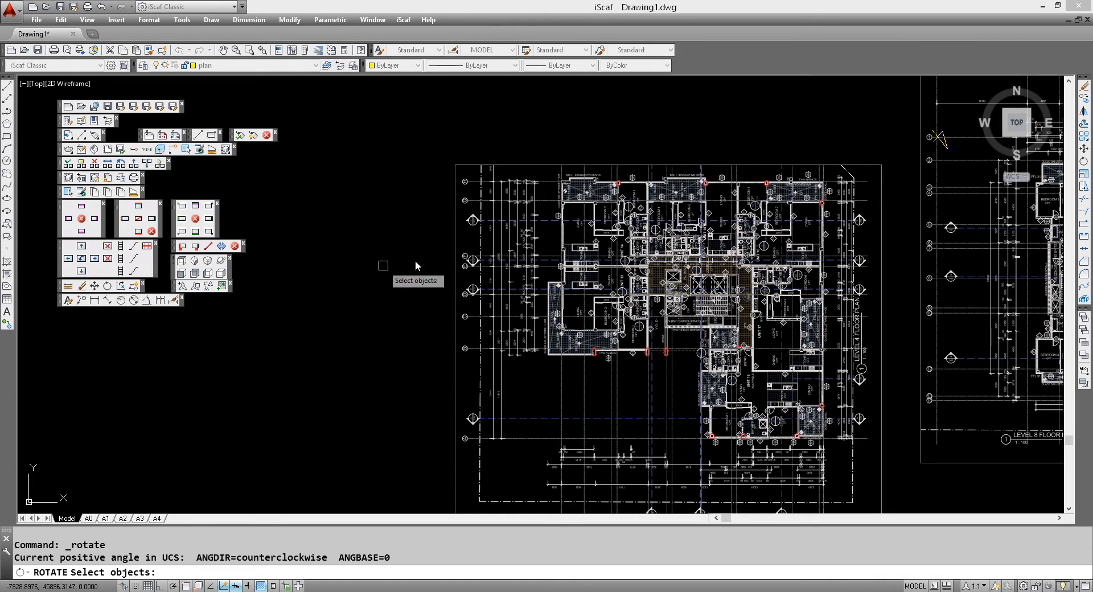
{"action": "left_click", "coordinate": [456, 265]}
{"action": "key", "text": "Return"}
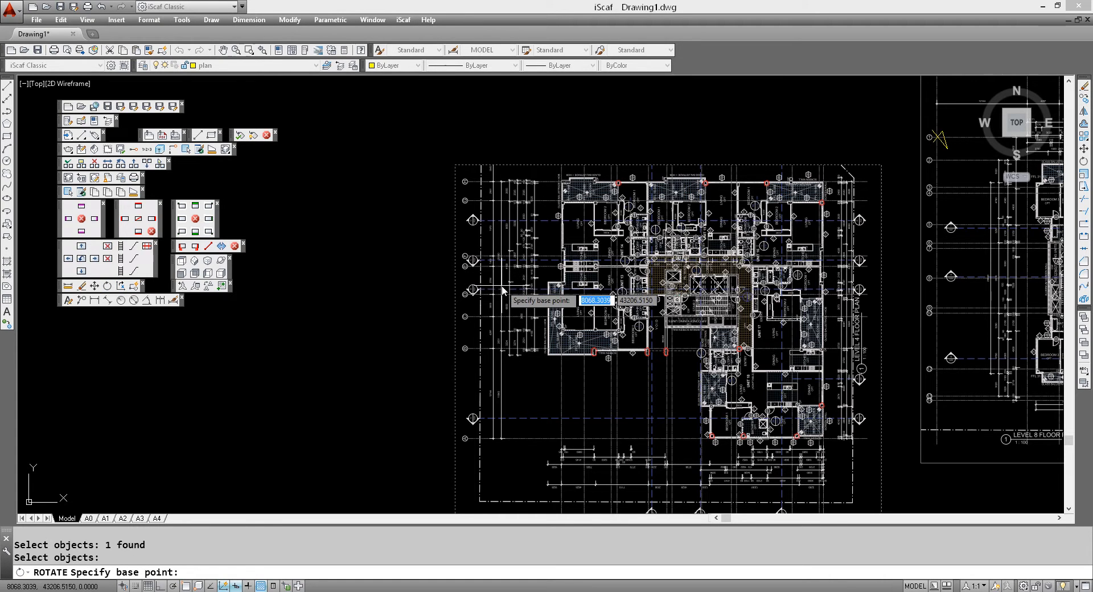
{"action": "left_click", "coordinate": [679, 353]}
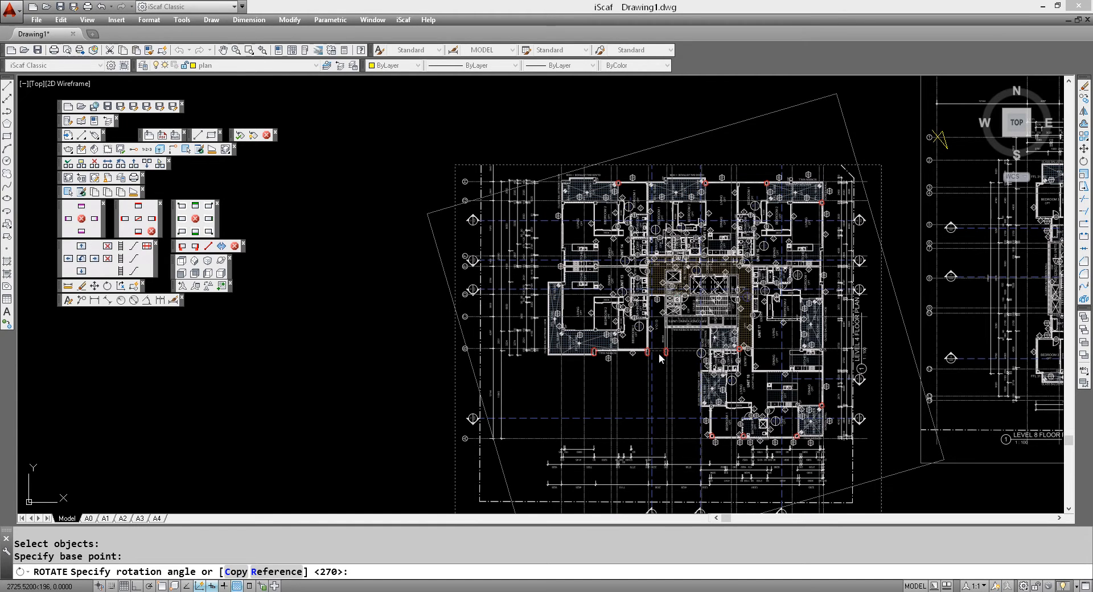
{"action": "key", "text": "Return"}
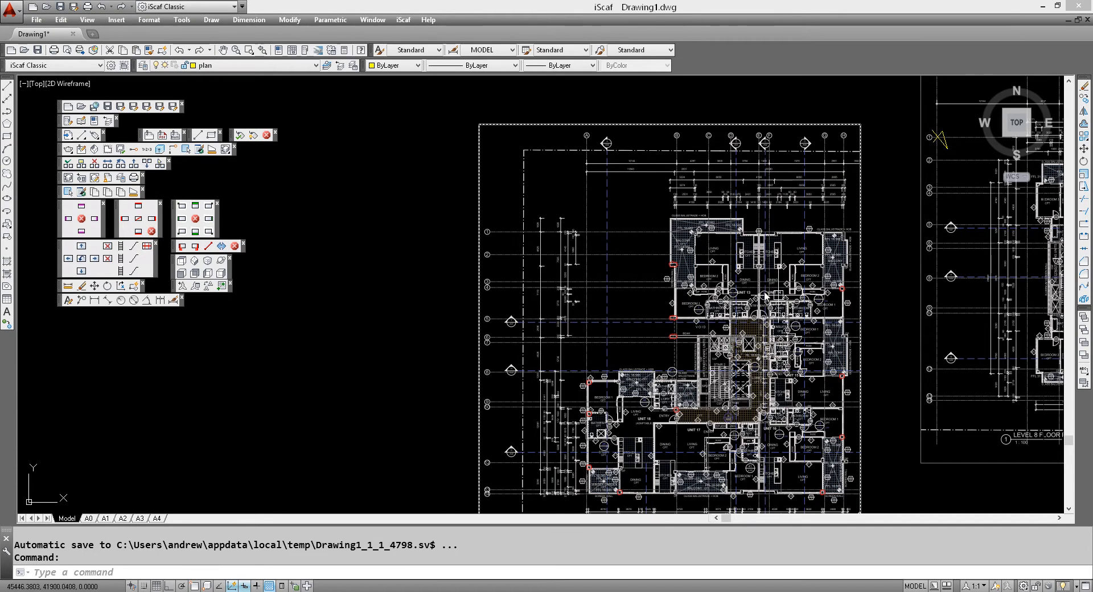
With Ortho on, trace the stepped outer edge of the Unit 14 balcony with lines, from its north-east corner back to the east wall face.
{"action": "scroll", "coordinate": [733, 263], "scroll_direction": "up", "scroll_amount": 3}
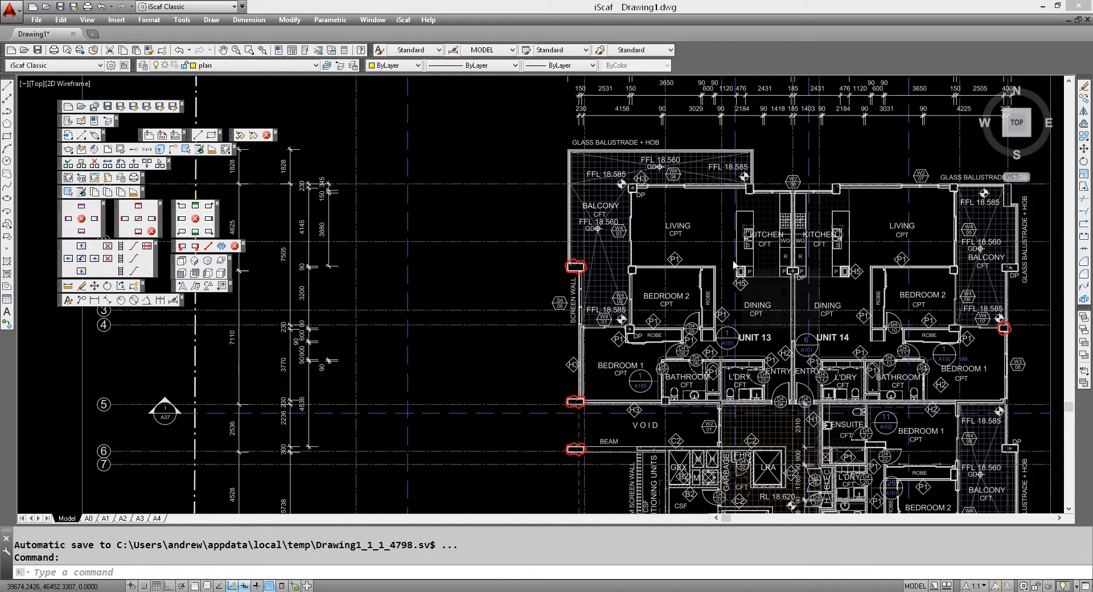
{"action": "scroll", "coordinate": [760, 265], "scroll_direction": "down", "scroll_amount": 2}
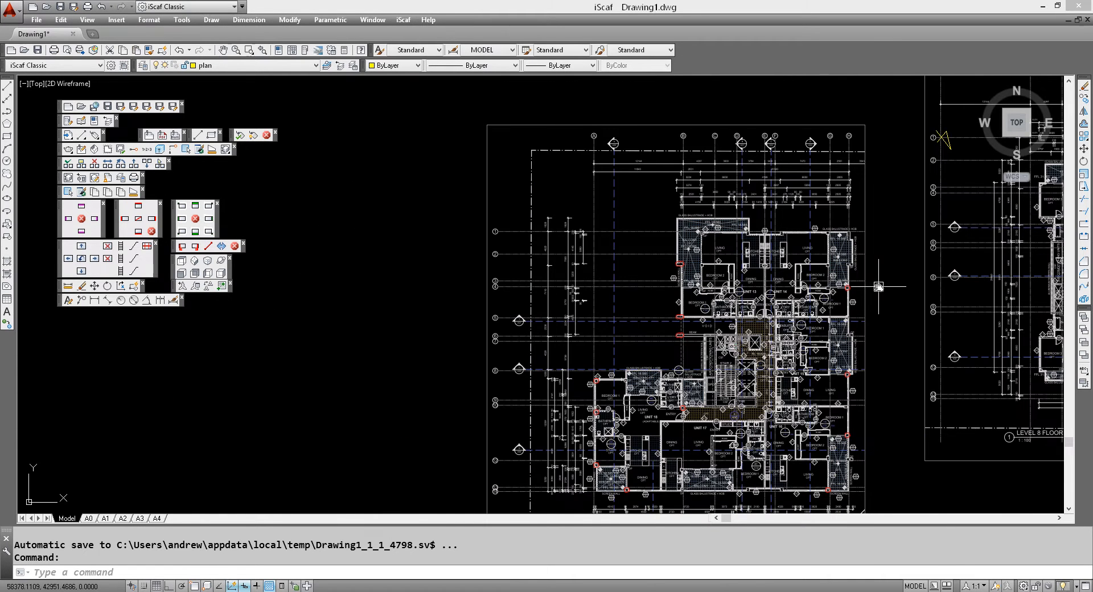
{"action": "middle_click_drag", "start_coordinate": [844, 260], "coordinate": [822, 255]}
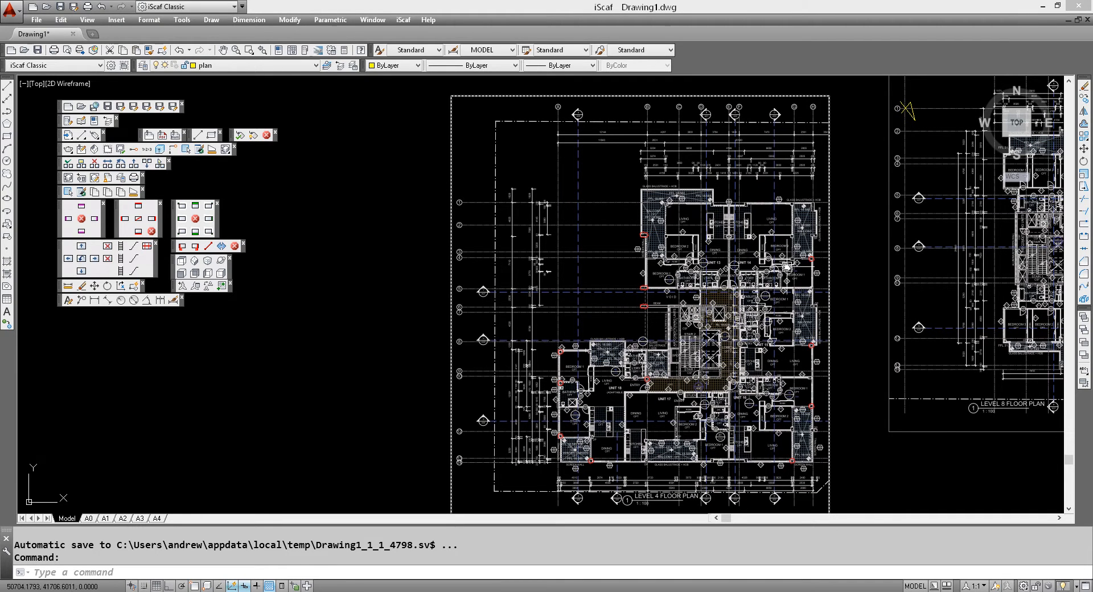
{"action": "left_click", "coordinate": [83, 136]}
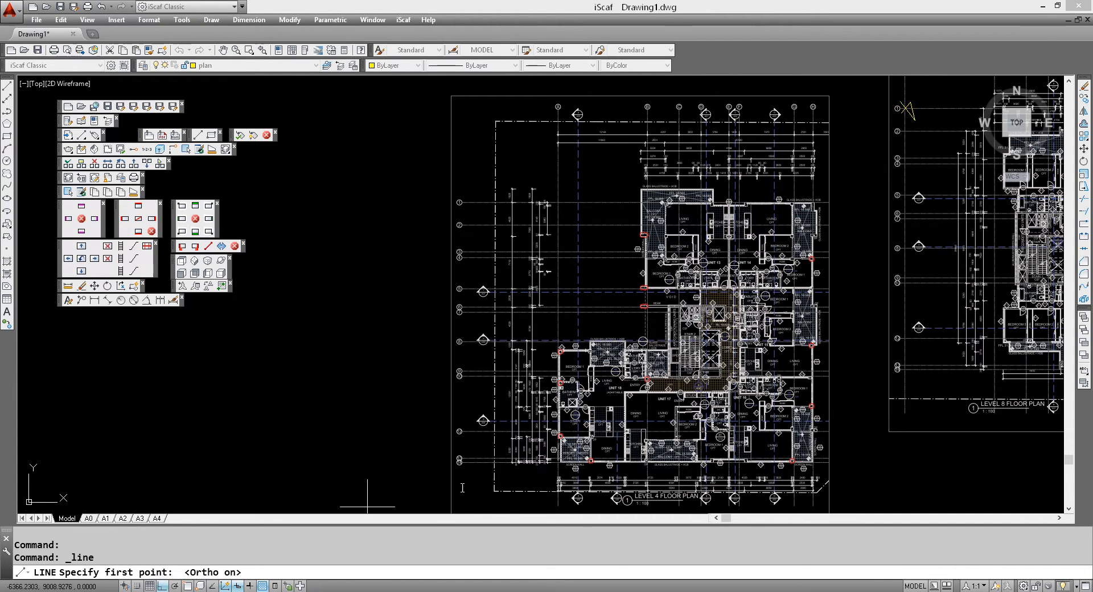
{"action": "scroll", "coordinate": [748, 216], "scroll_direction": "up", "scroll_amount": 2}
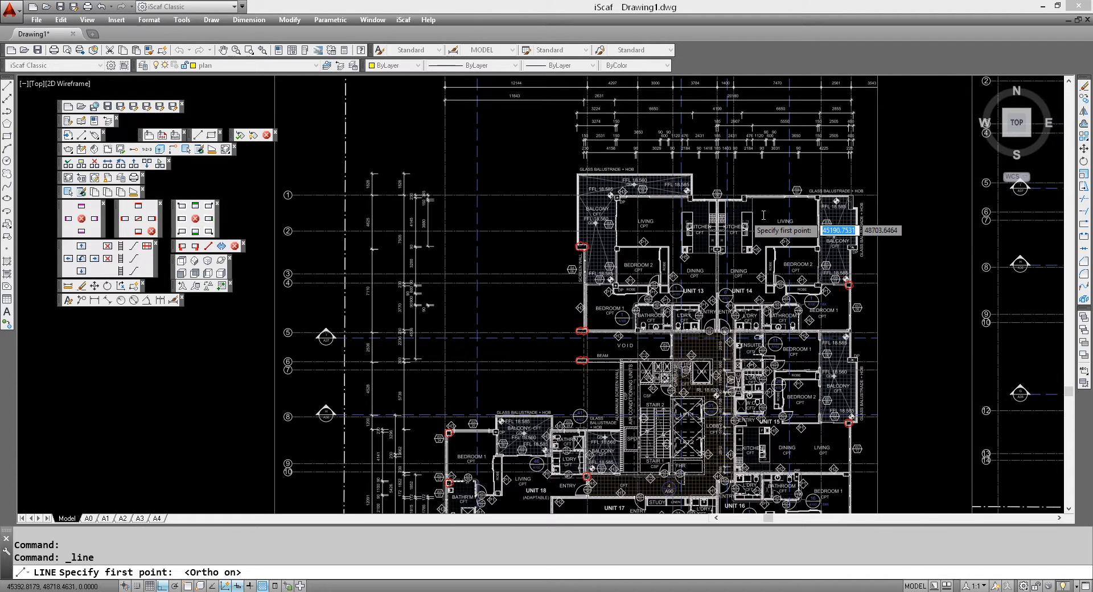
{"action": "scroll", "coordinate": [749, 216], "scroll_direction": "up", "scroll_amount": 2}
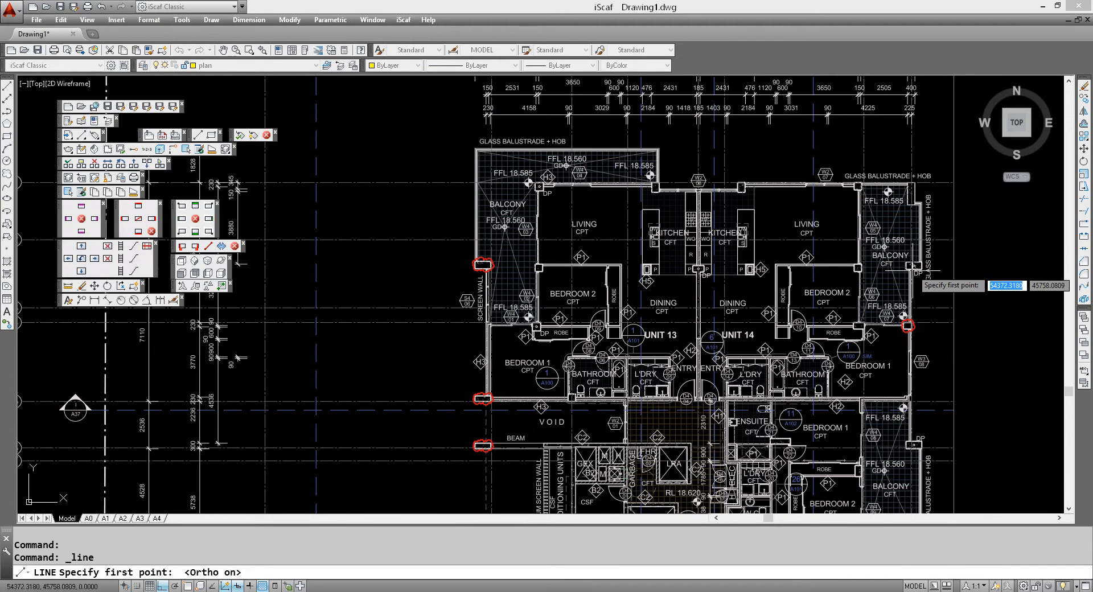
{"action": "scroll", "coordinate": [947, 271], "scroll_direction": "down", "scroll_amount": 2}
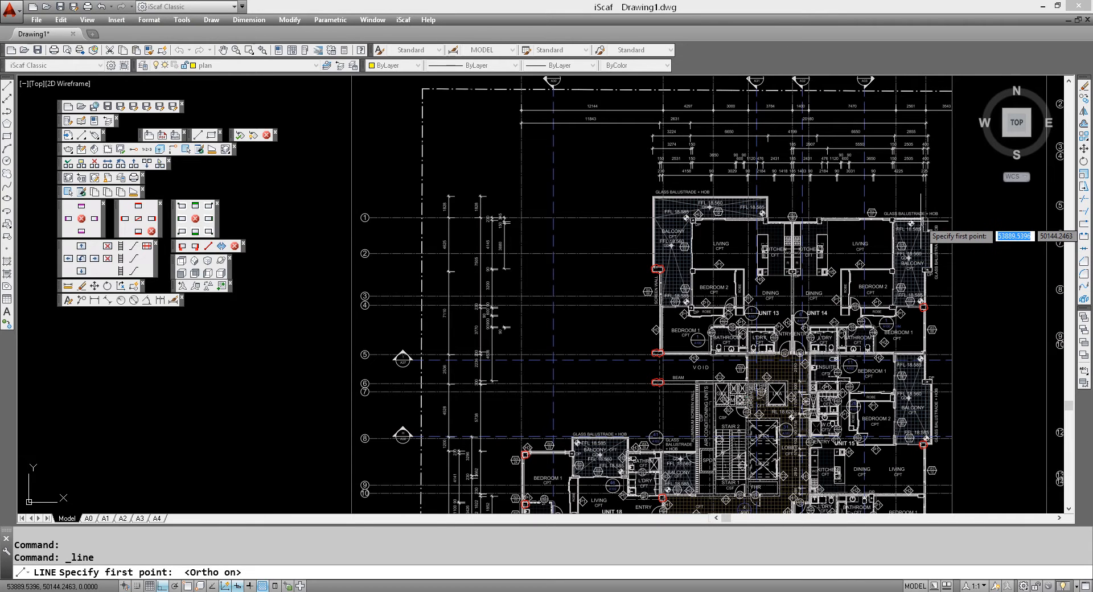
{"action": "scroll", "coordinate": [923, 221], "scroll_direction": "up", "scroll_amount": 2}
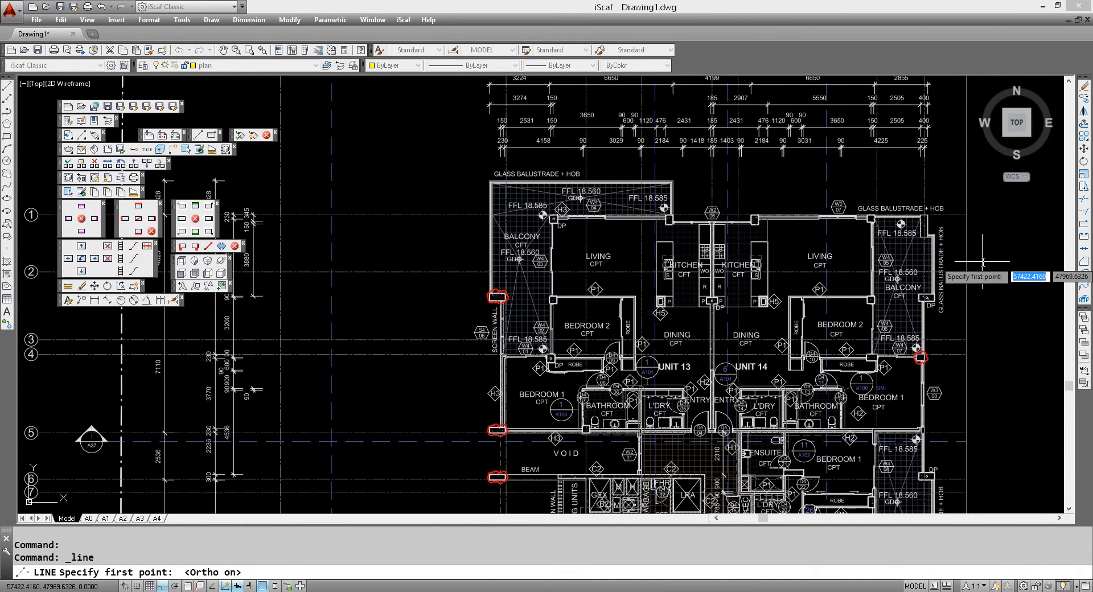
{"action": "left_click", "coordinate": [927, 220]}
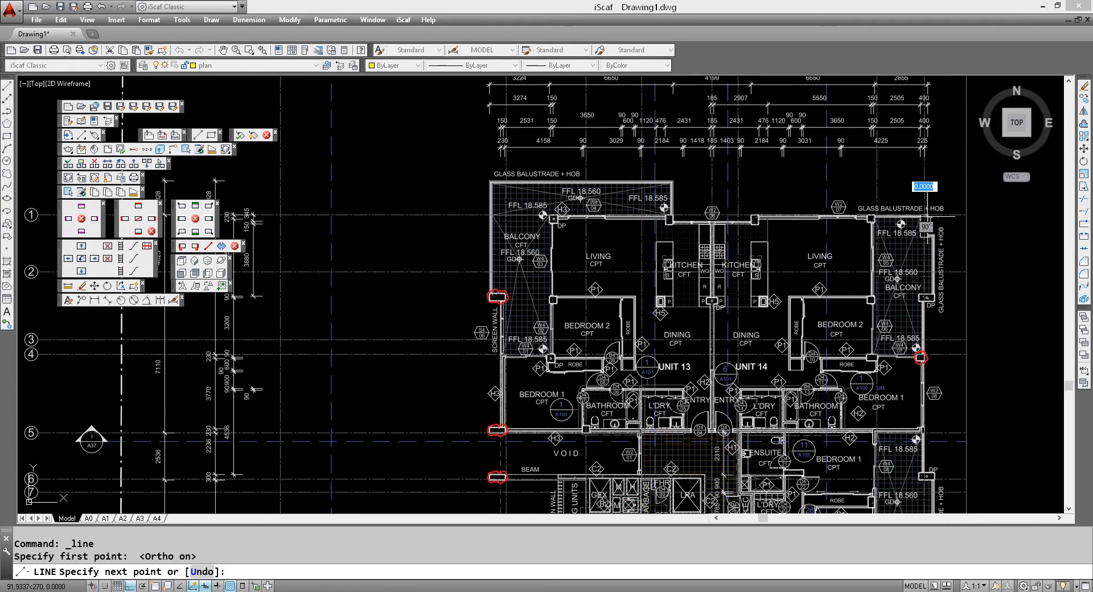
{"action": "left_click", "coordinate": [930, 235]}
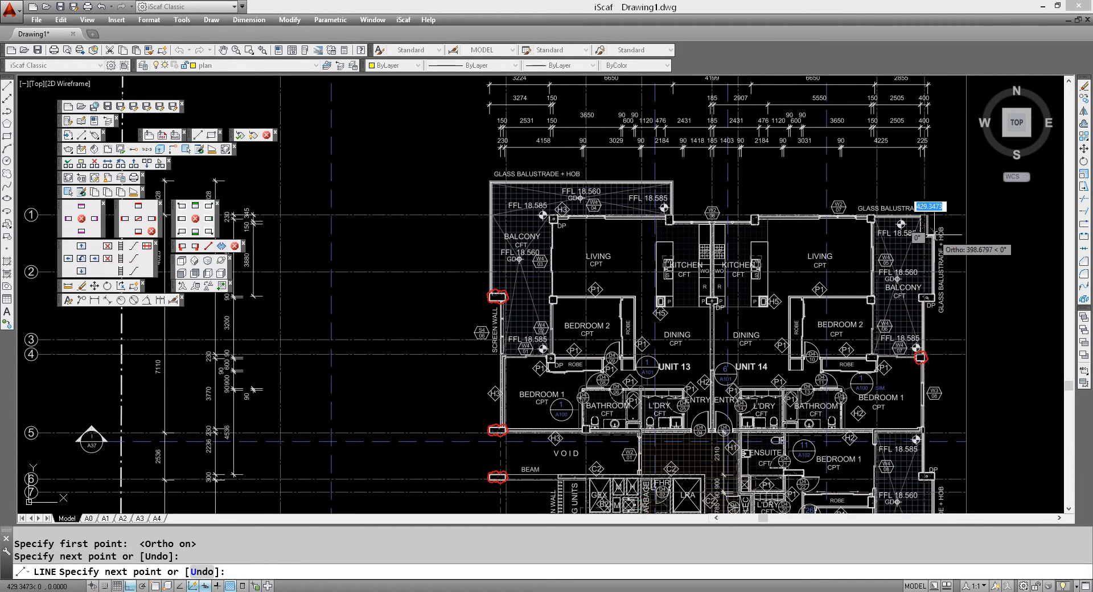
{"action": "left_click", "coordinate": [936, 235]}
{"action": "left_click", "coordinate": [936, 300]}
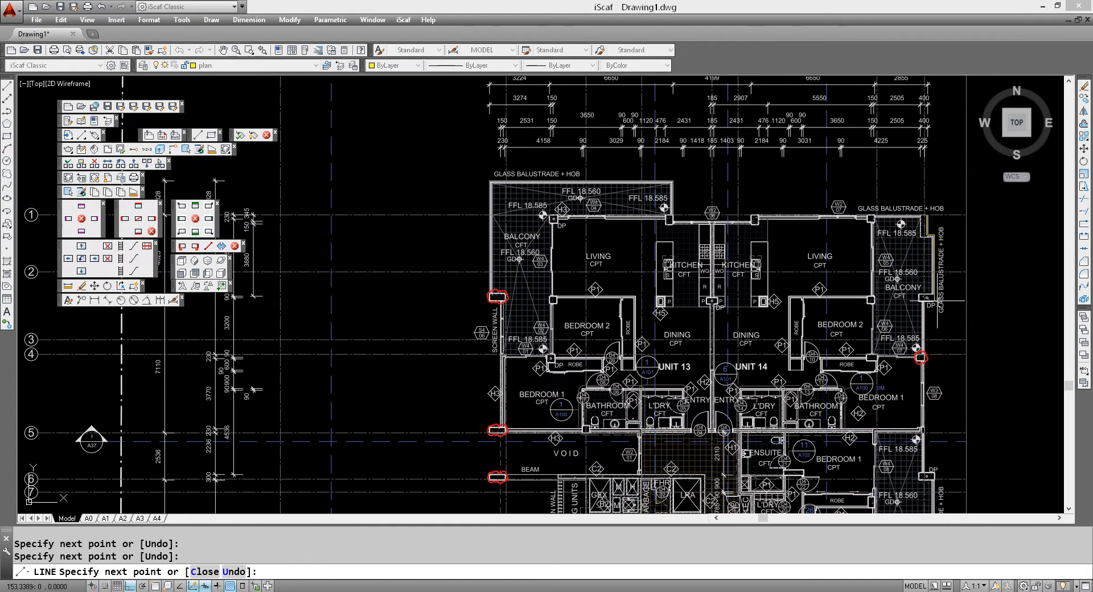
{"action": "left_click", "coordinate": [924, 302]}
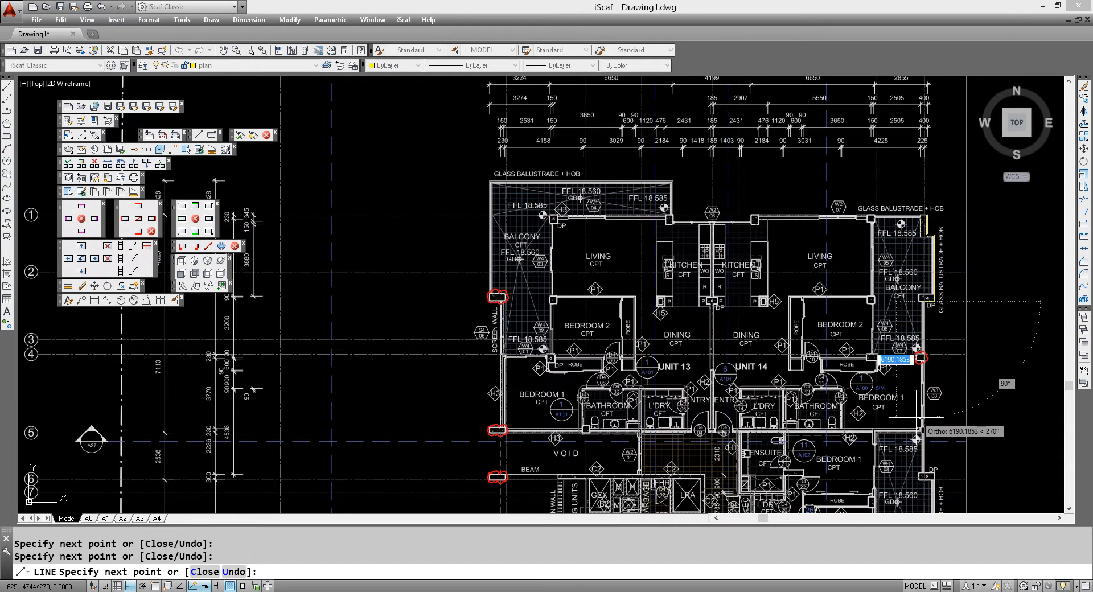
Continue the outline south along the Unit 14 east wall and around the outer edge of the Unit 15 balcony.
{"action": "left_click", "coordinate": [927, 471]}
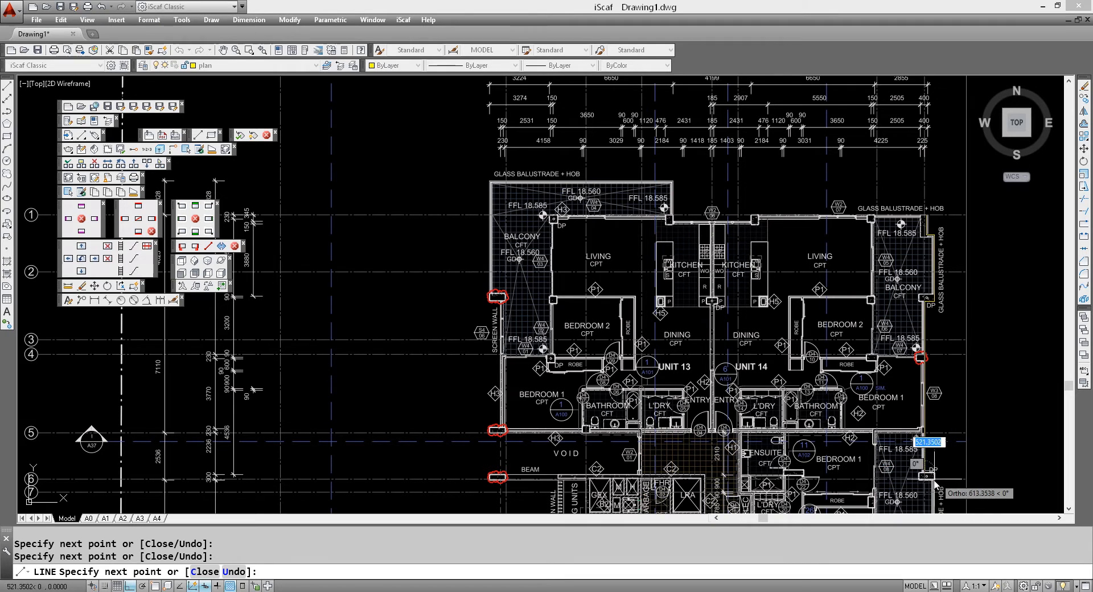
{"action": "middle_click_drag", "start_coordinate": [917, 391], "coordinate": [811, 339]}
{"action": "left_click", "coordinate": [810, 339]}
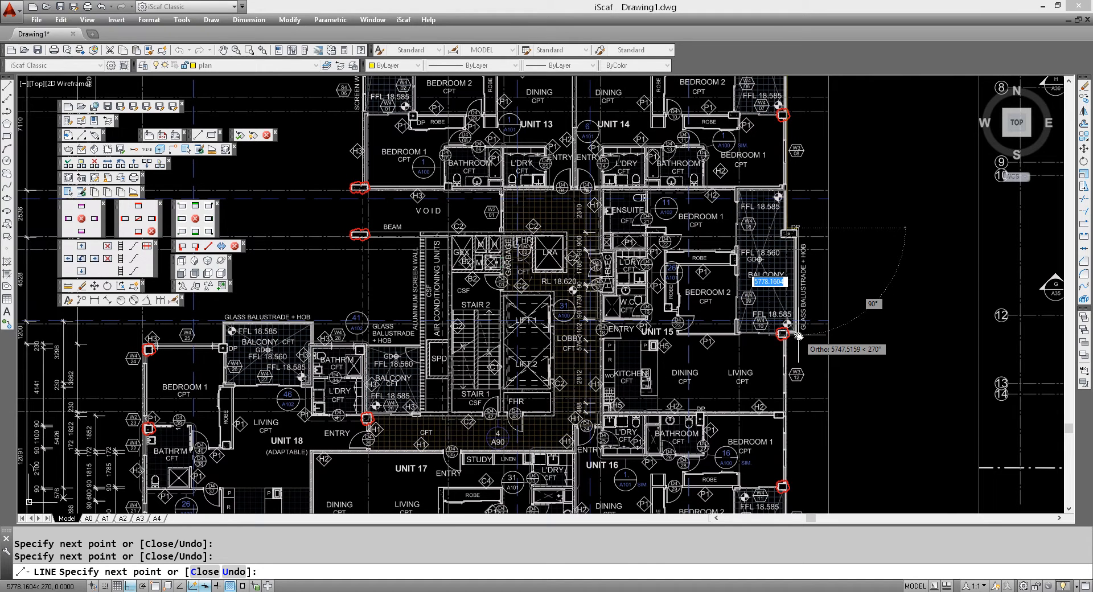
{"action": "left_click", "coordinate": [785, 336]}
Continue the outline down the east wall to the Unit 16 winter garden corner and west along the living room's south wall, ending the line there.
{"action": "middle_click_drag", "start_coordinate": [810, 267], "coordinate": [814, 206]}
{"action": "middle_click_drag", "start_coordinate": [814, 265], "coordinate": [813, 260]}
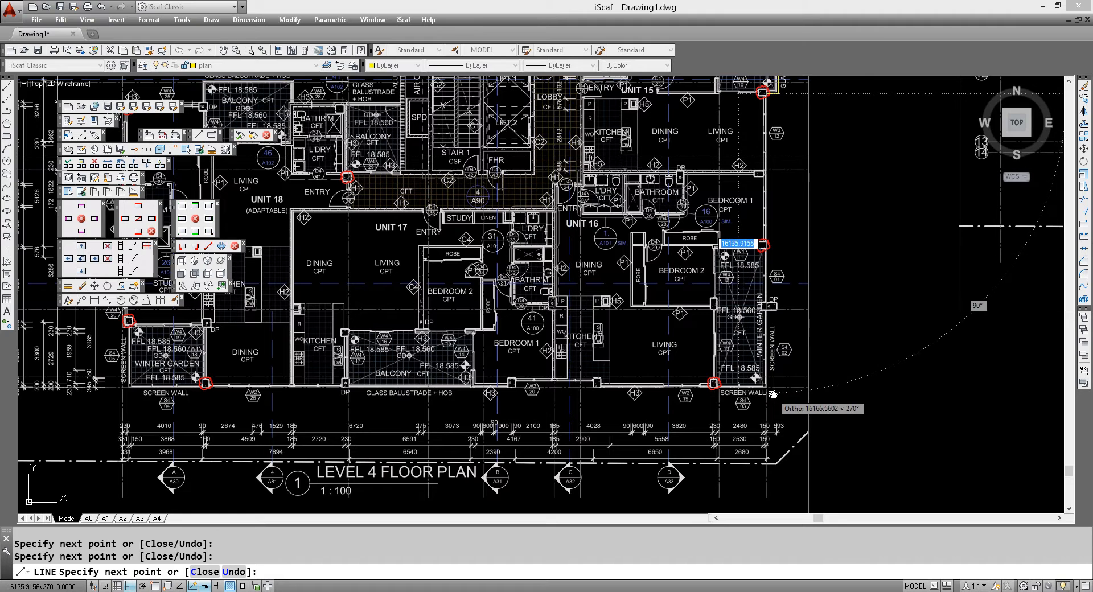
{"action": "left_click", "coordinate": [768, 388]}
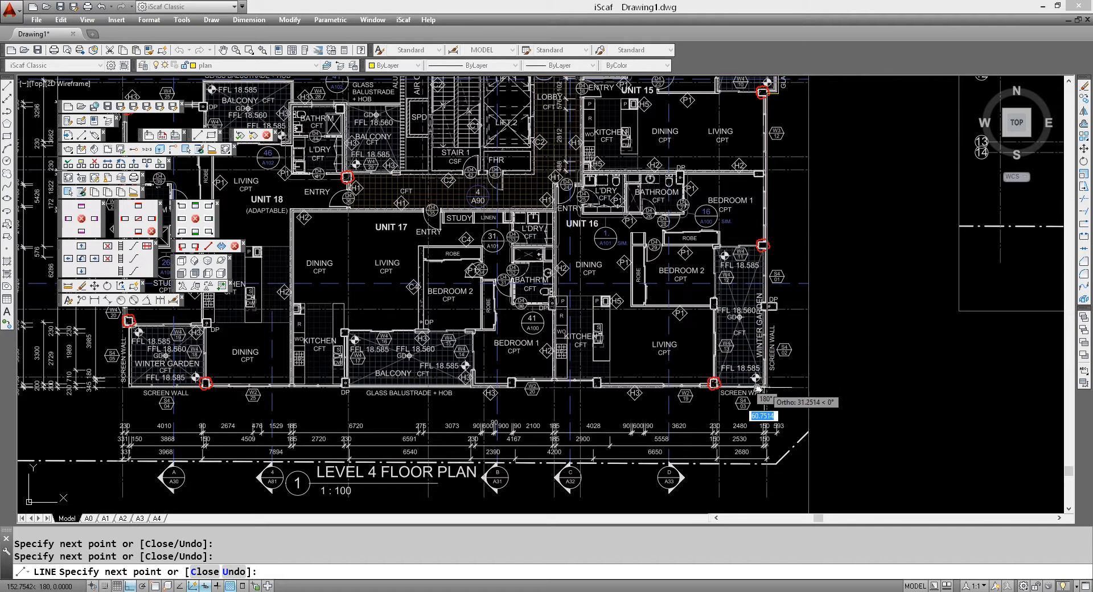
{"action": "left_click", "coordinate": [592, 388]}
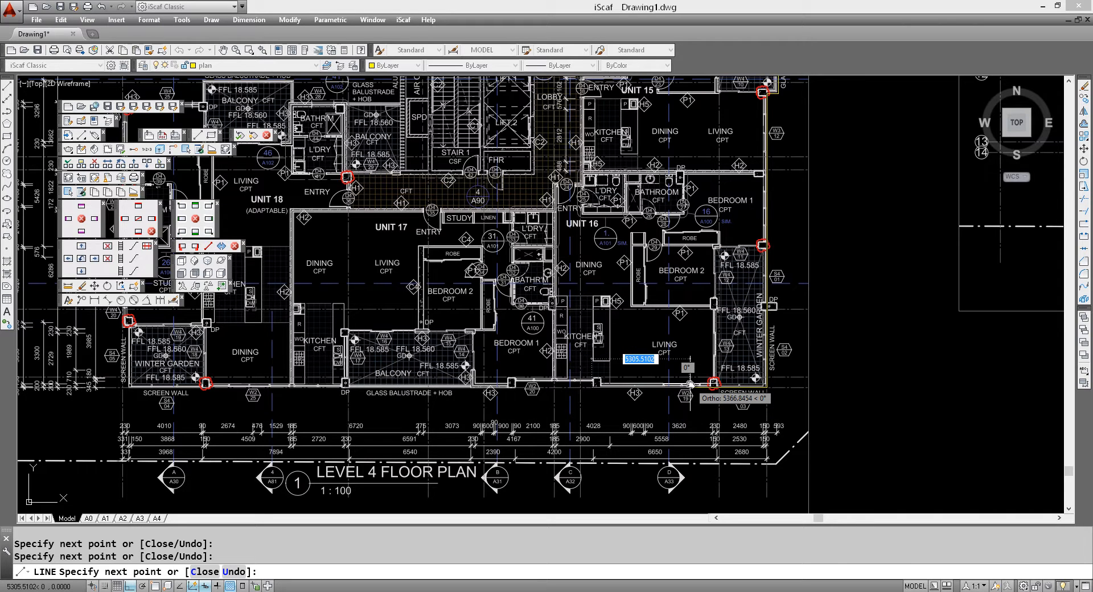
{"action": "key", "text": "Return"}
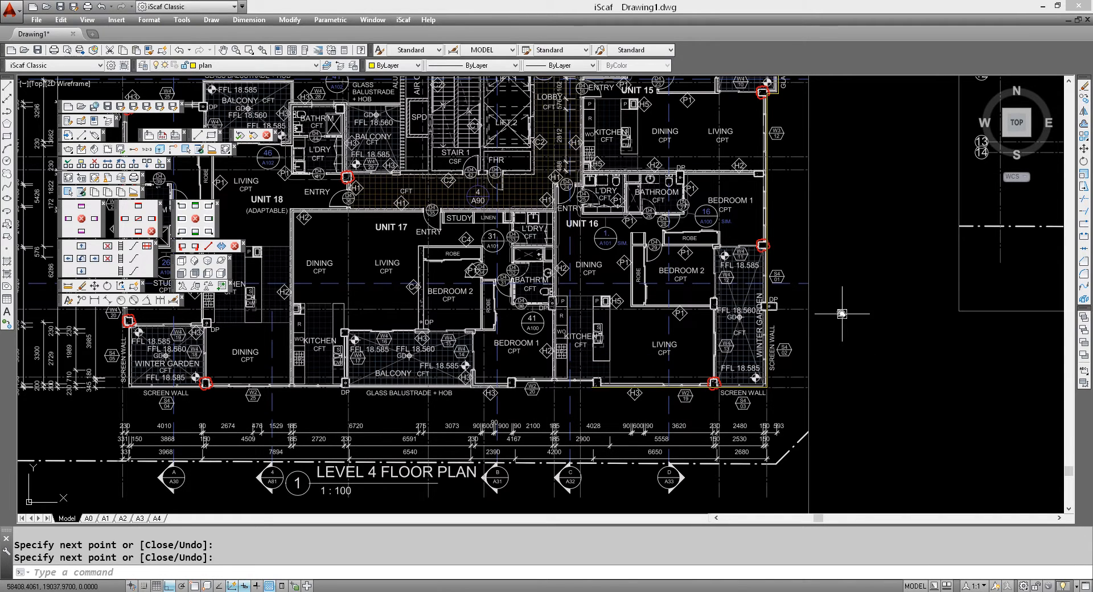
{"action": "scroll", "coordinate": [842, 313], "scroll_direction": "down", "scroll_amount": 4}
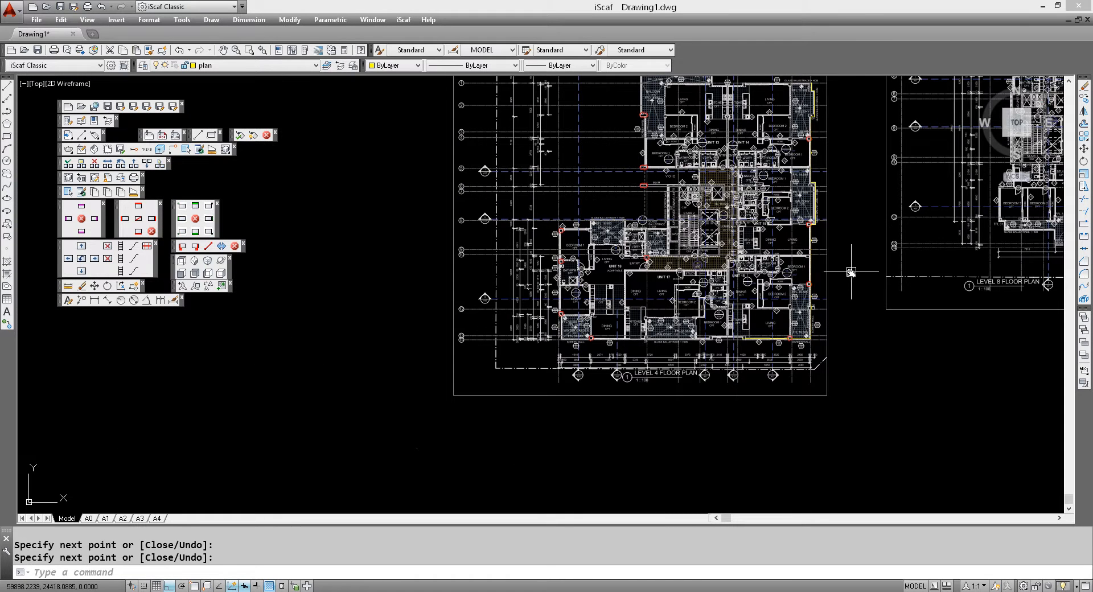